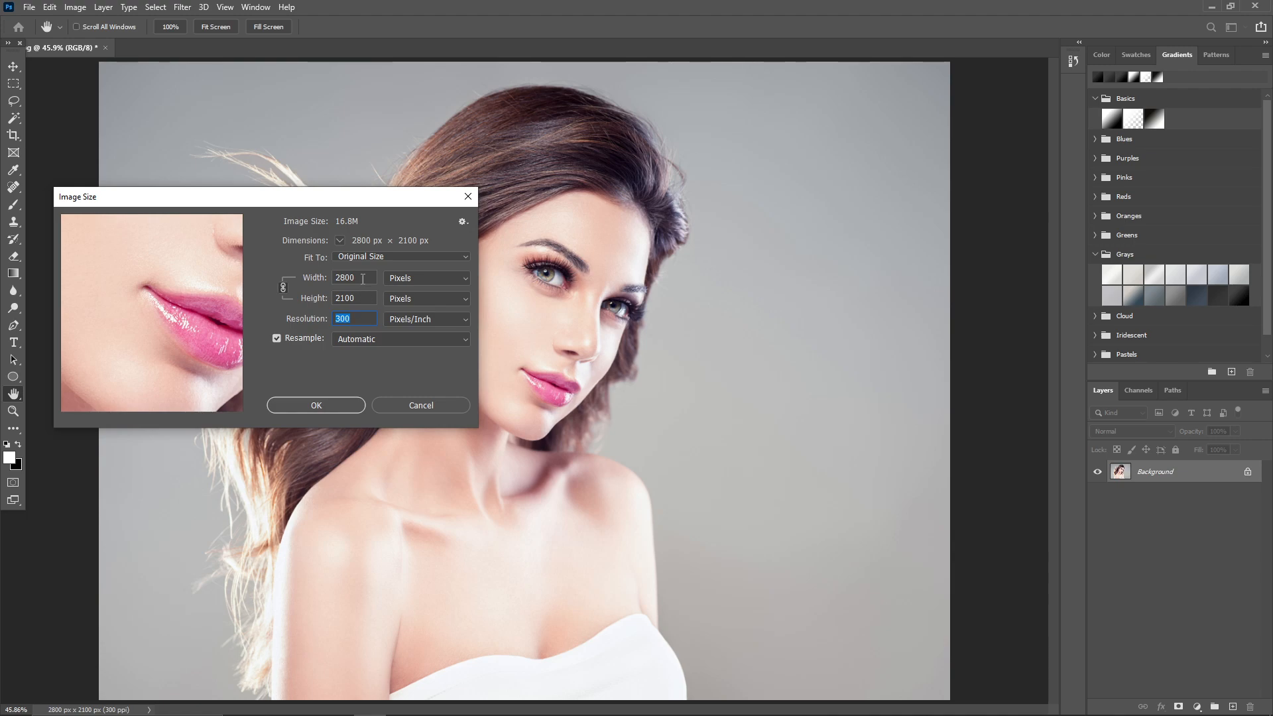
Set the image size to 2800 × 2100 pixels at a resolution of 300 pixels/inch.
double_click(358, 278)
double_click(330, 297)
click(306, 405)
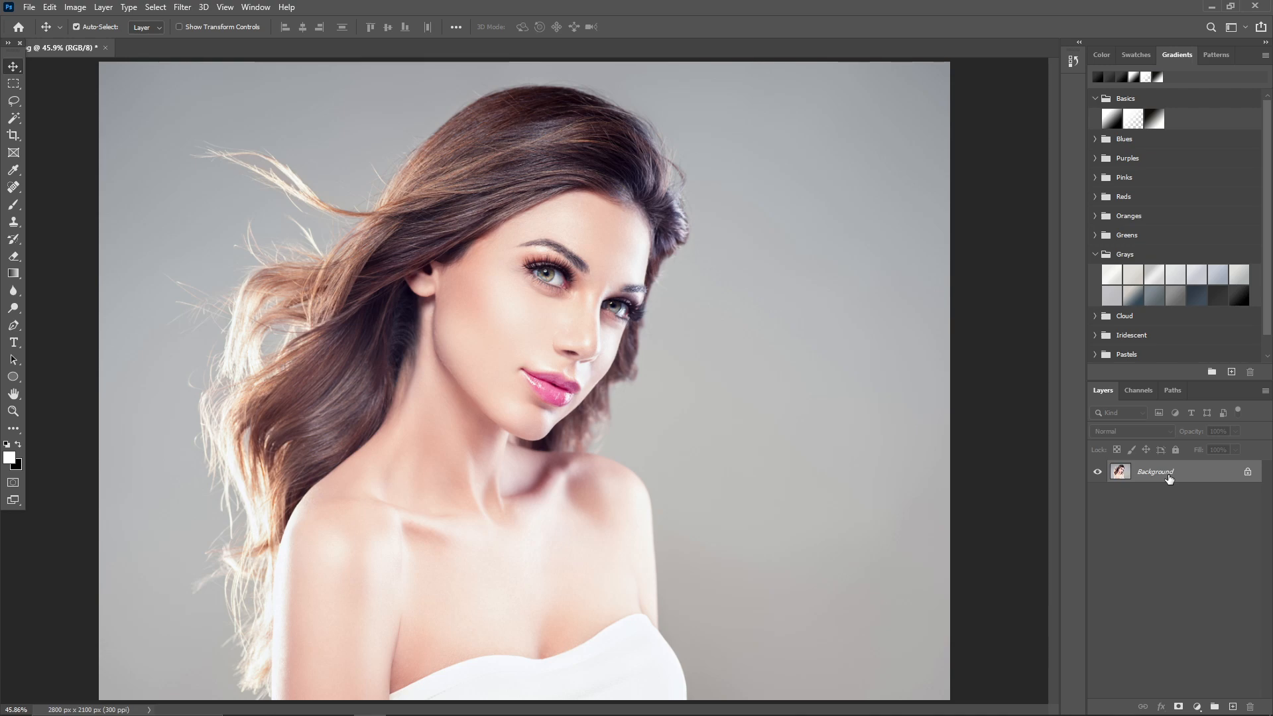
Duplicate the Background layer and mask the copy to the woman with Select Subject, keeping the original hidden.
key(ctrl+j)
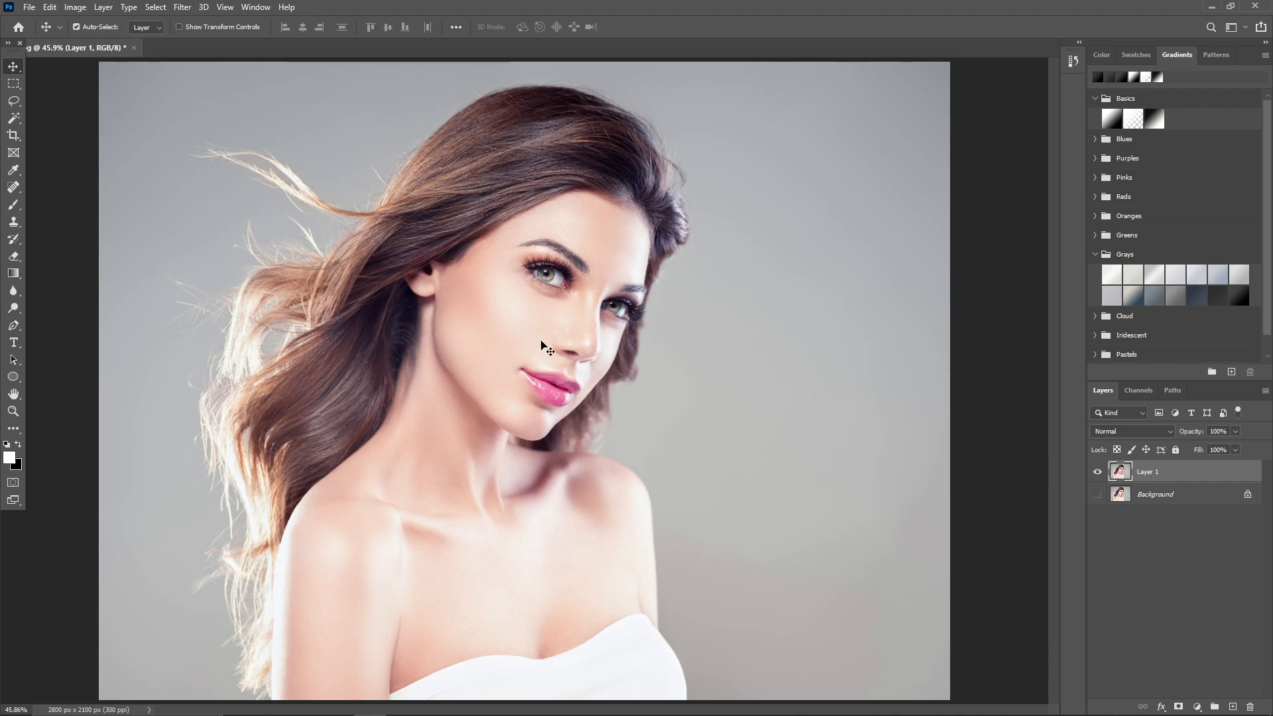
click(155, 6)
click(185, 162)
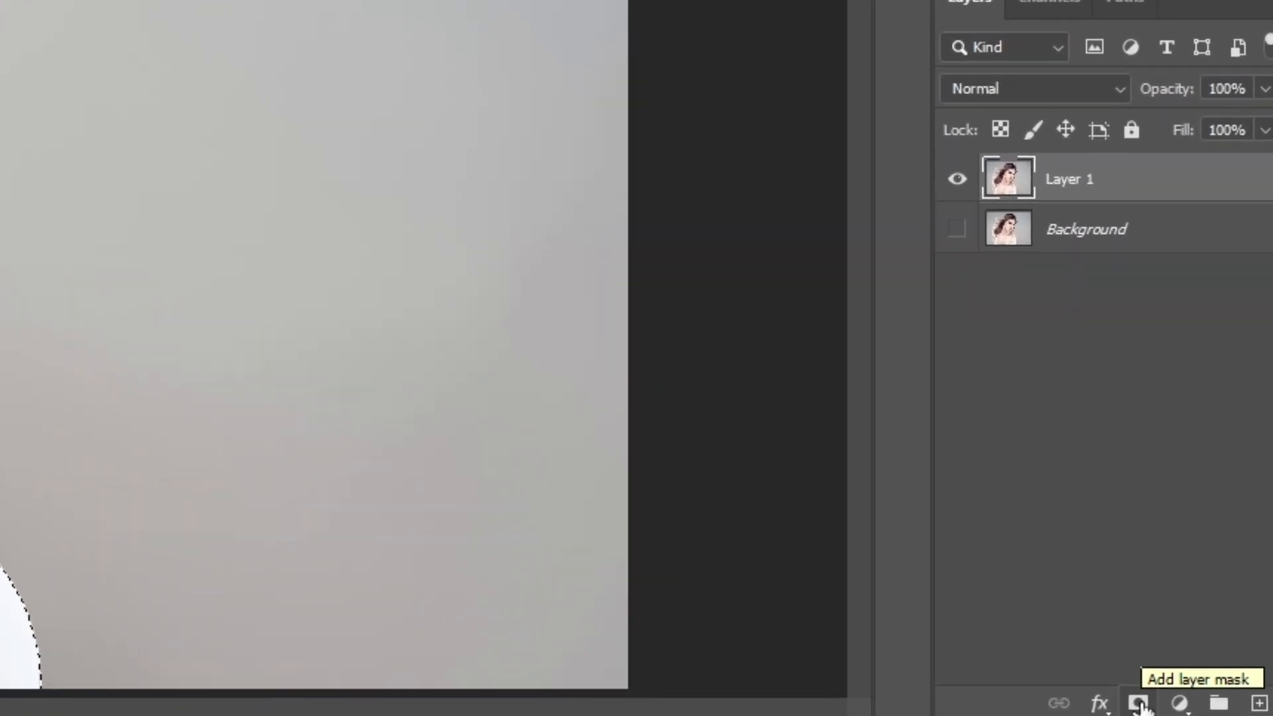
click(1133, 703)
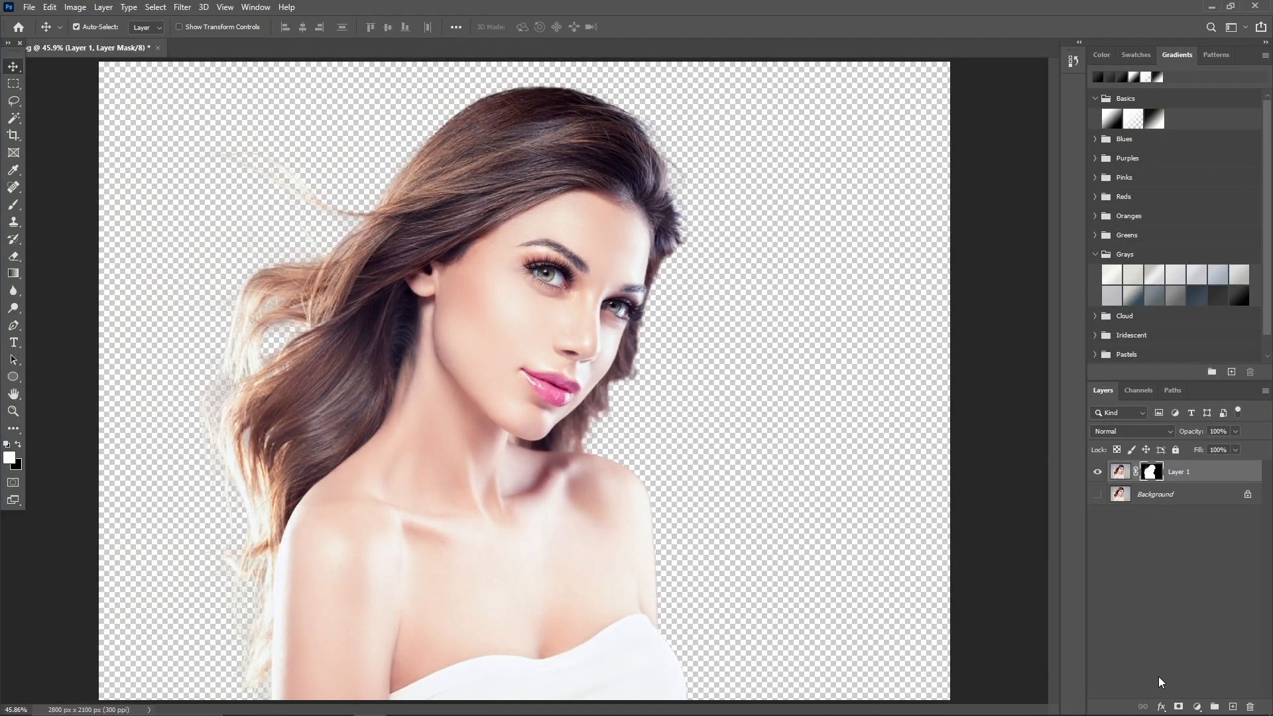
Add a solid color fill layer in gray #969696 directly above the Background layer.
click(1181, 503)
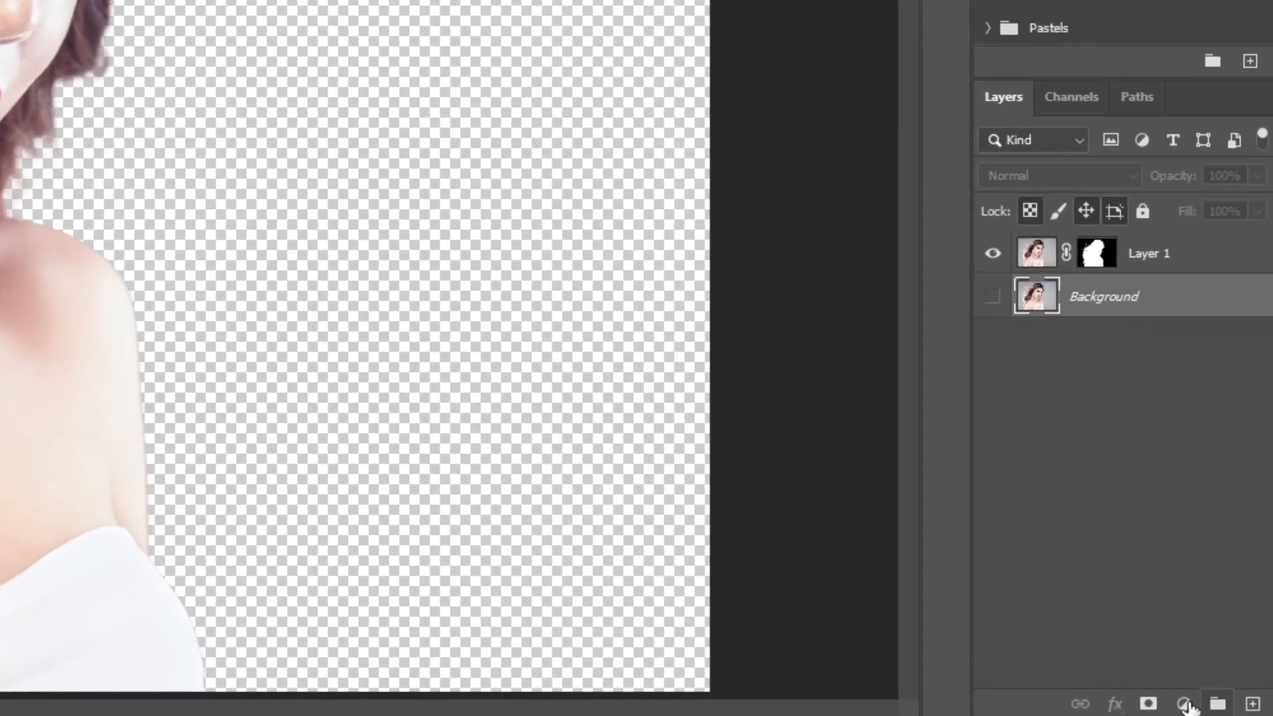
click(1199, 706)
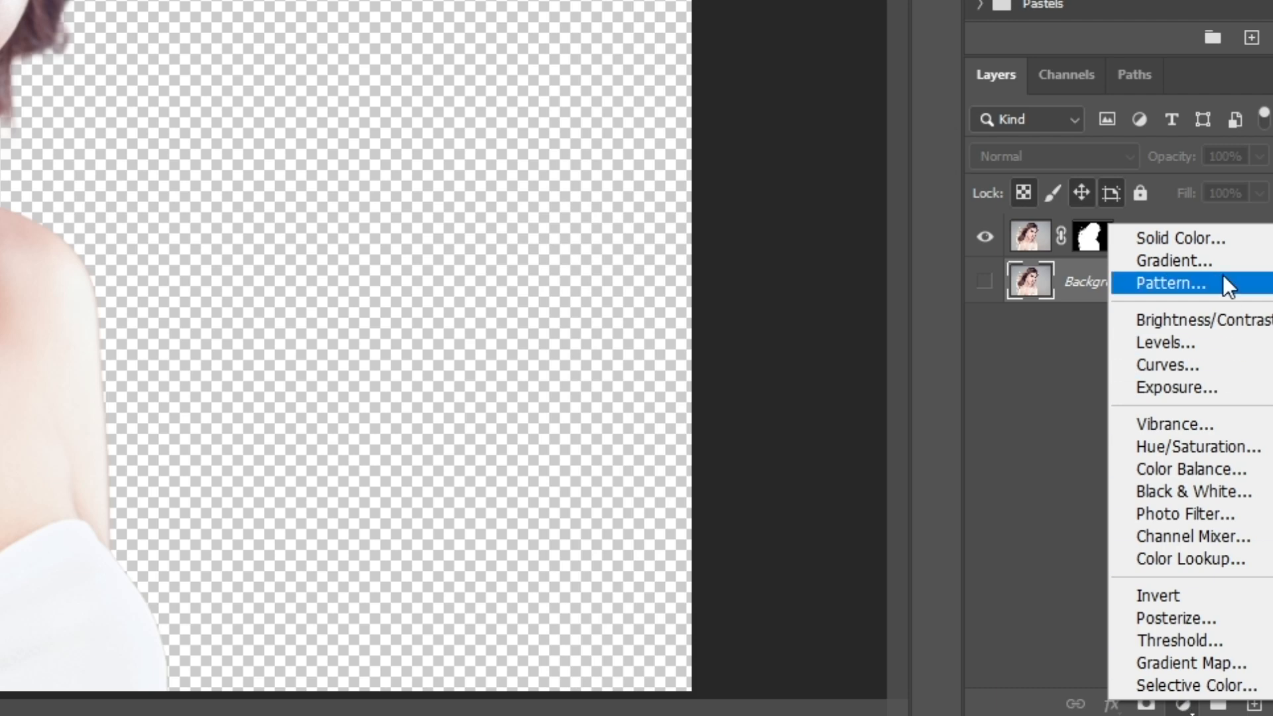
click(1218, 238)
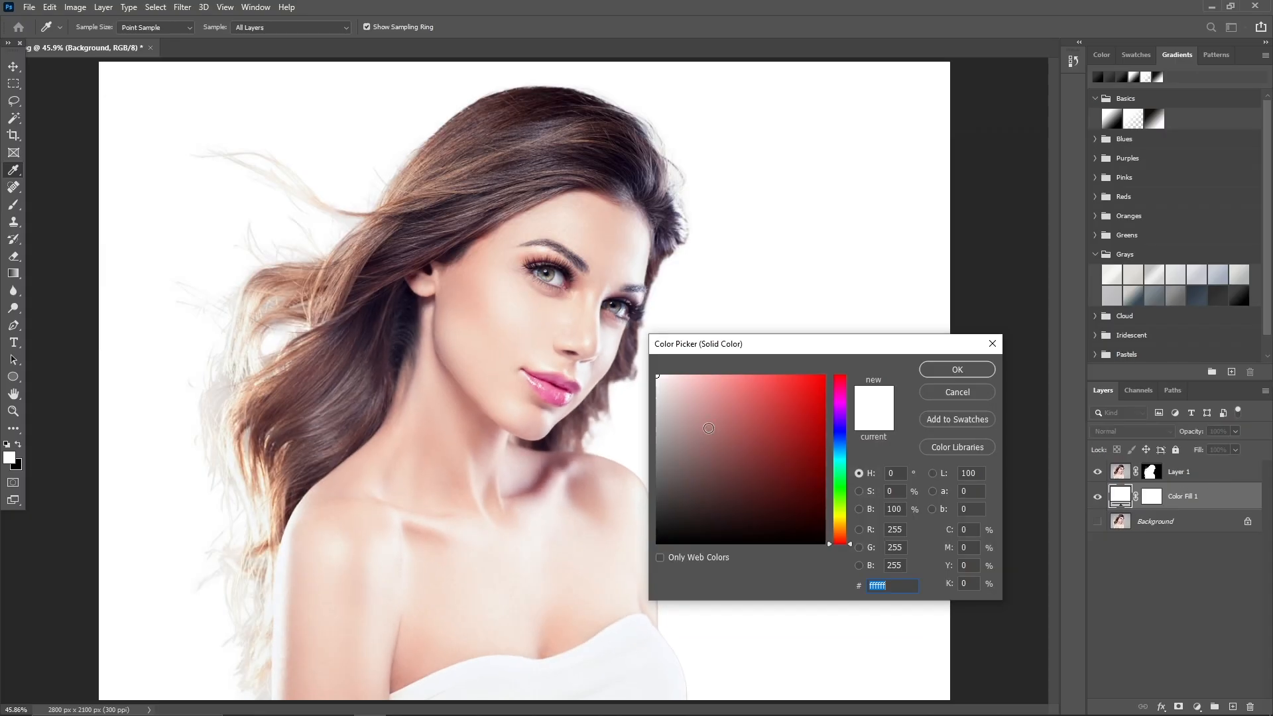
drag(659, 402, 653, 442)
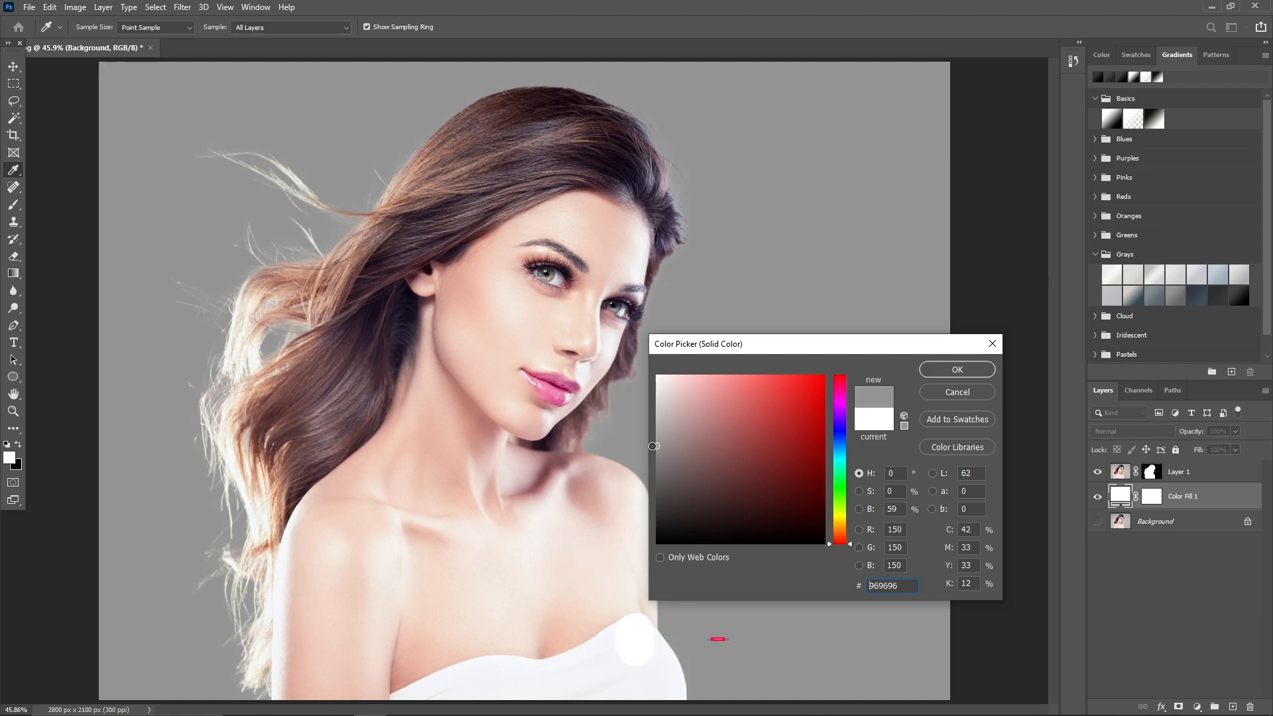
click(945, 369)
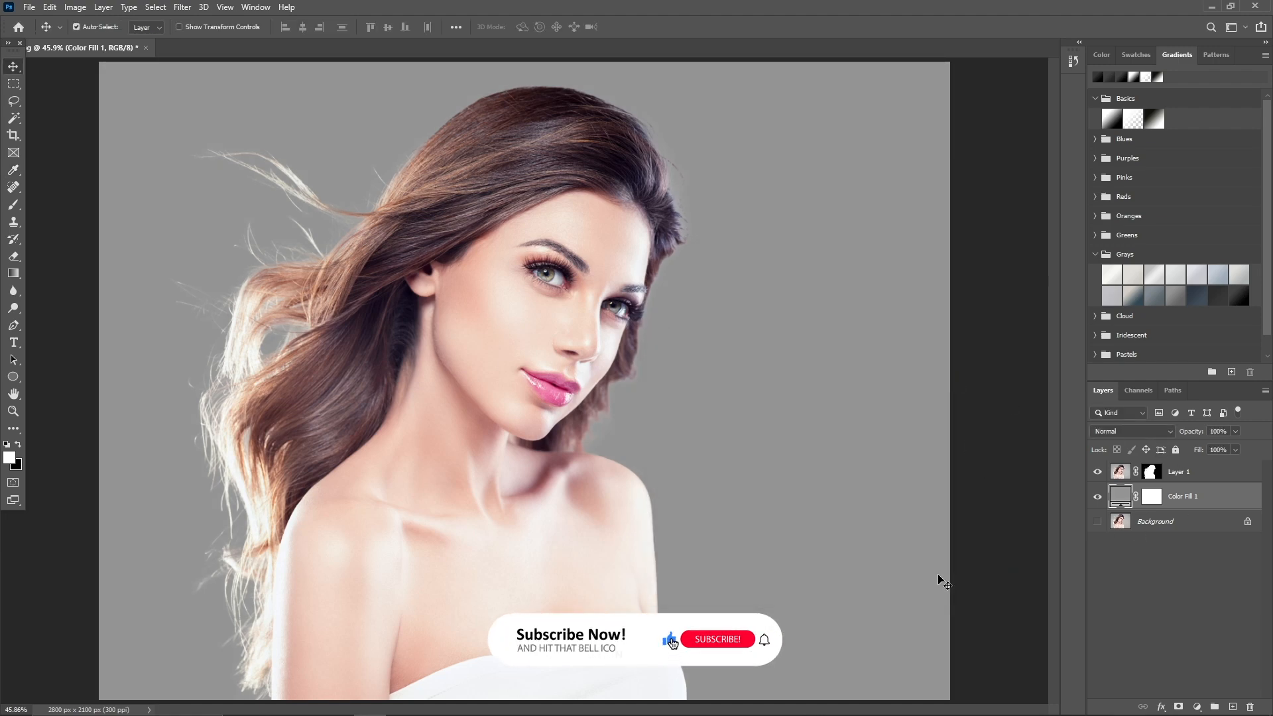
Merge Layer 1 with the gray color fill layer, and duplicate the merged layer with its original hidden.
click(1181, 477)
shift+click(1190, 504)
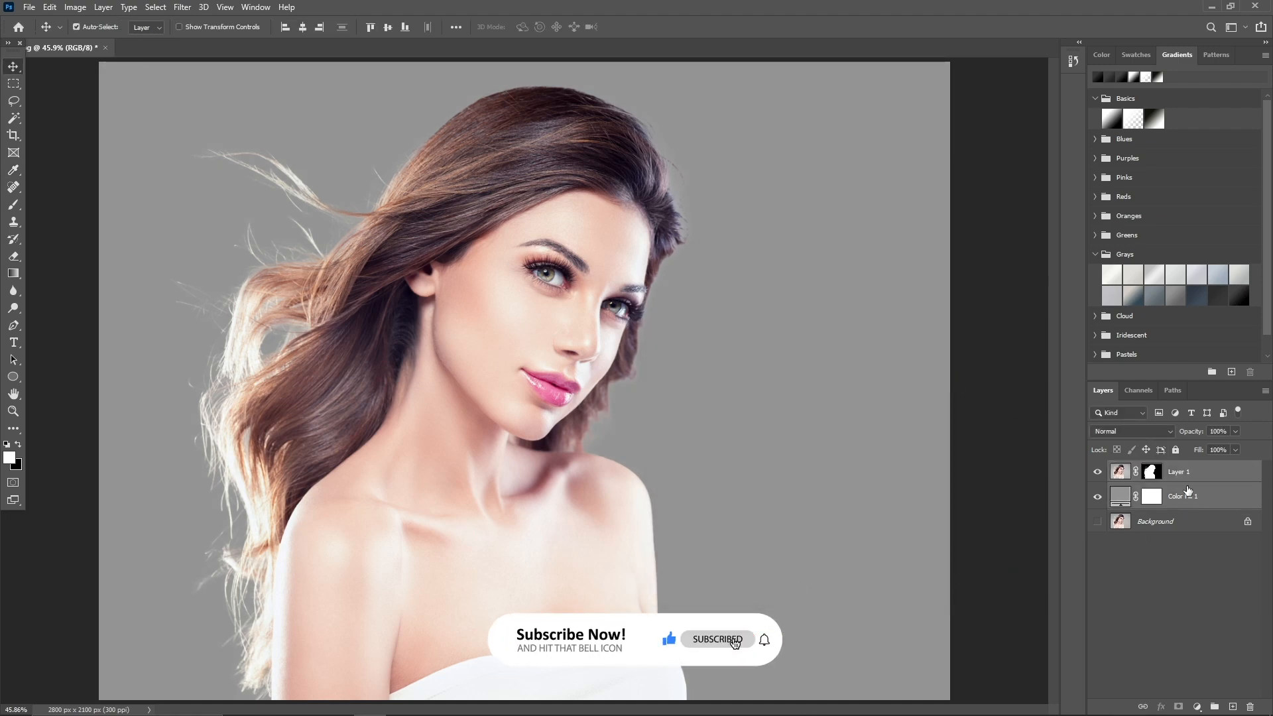
right_click(1187, 486)
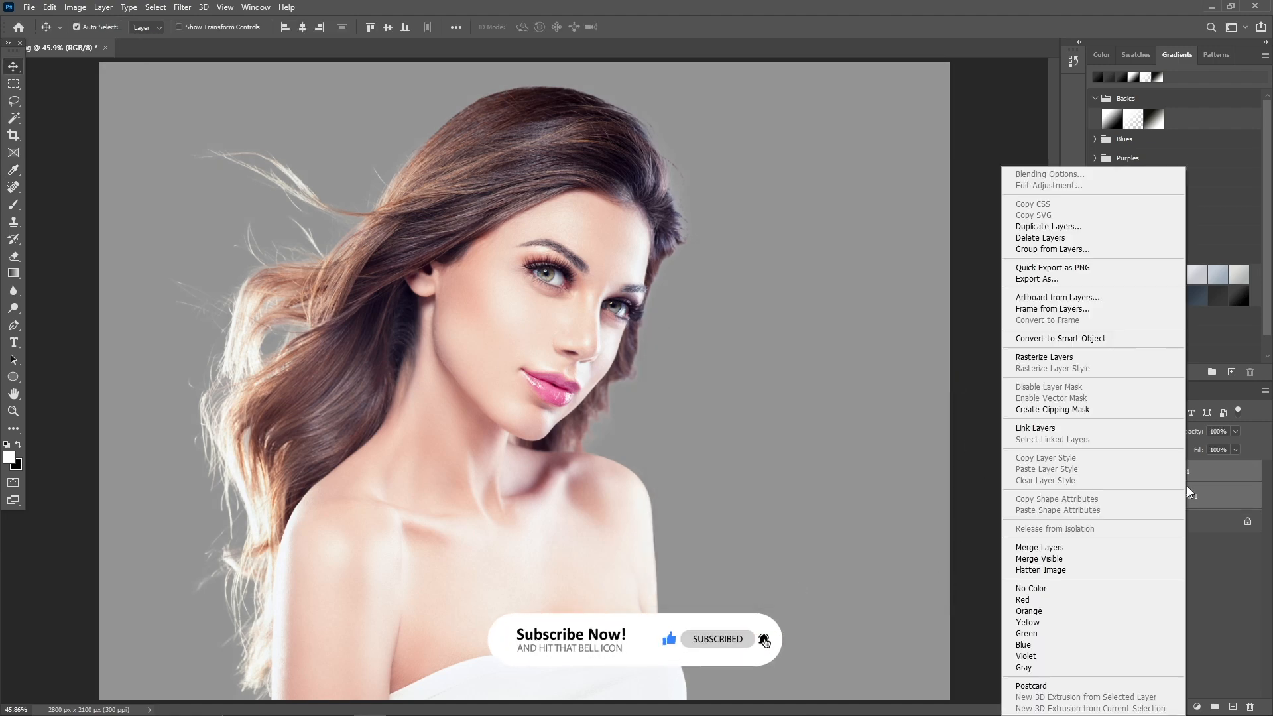
click(1052, 549)
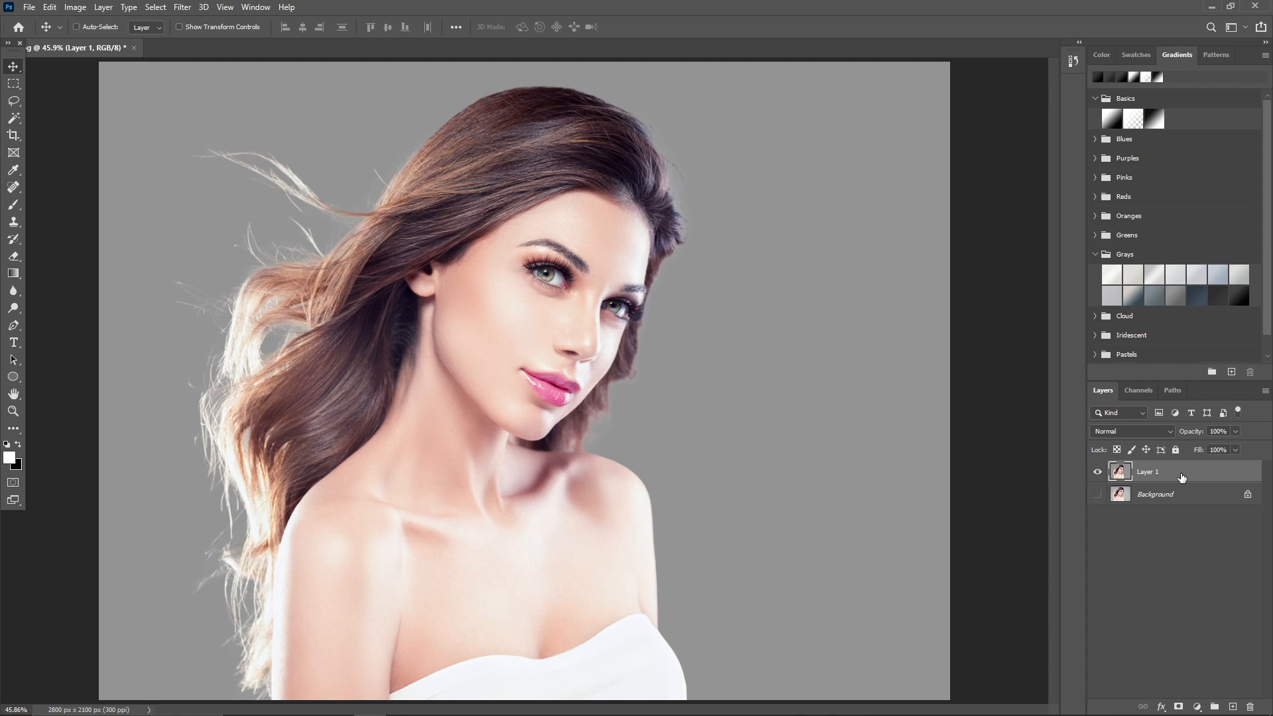
key(ctrl+j)
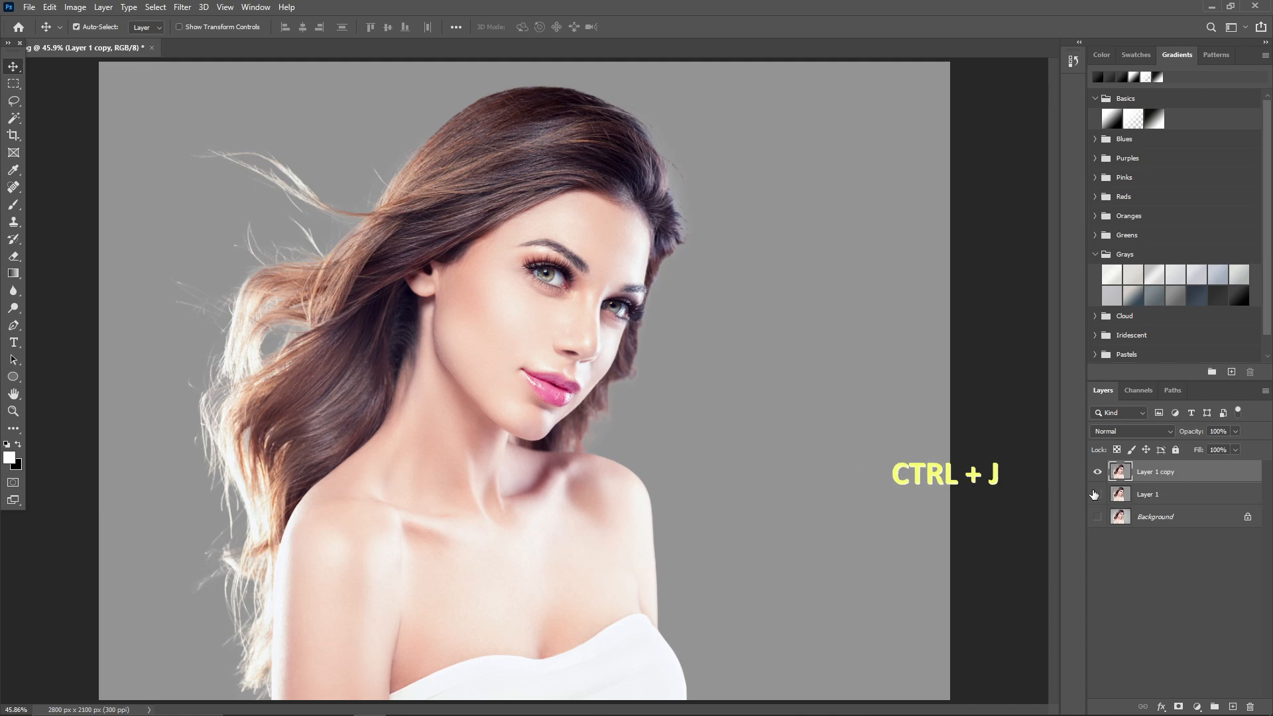
click(1097, 494)
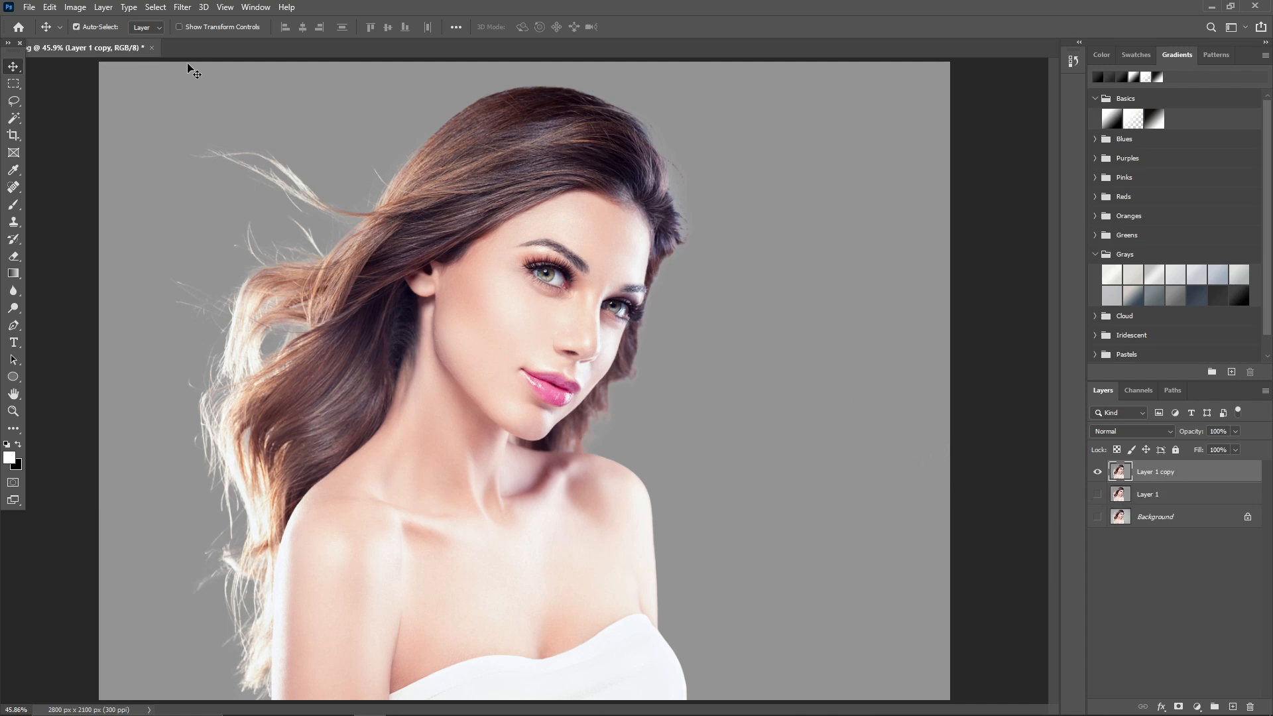
Apply Smart Sharpen to Layer 1 copy with Amount 240%, Radius 3.0 px, Reduce Noise 30% and Remove set to Gaussian Blur.
click(183, 7)
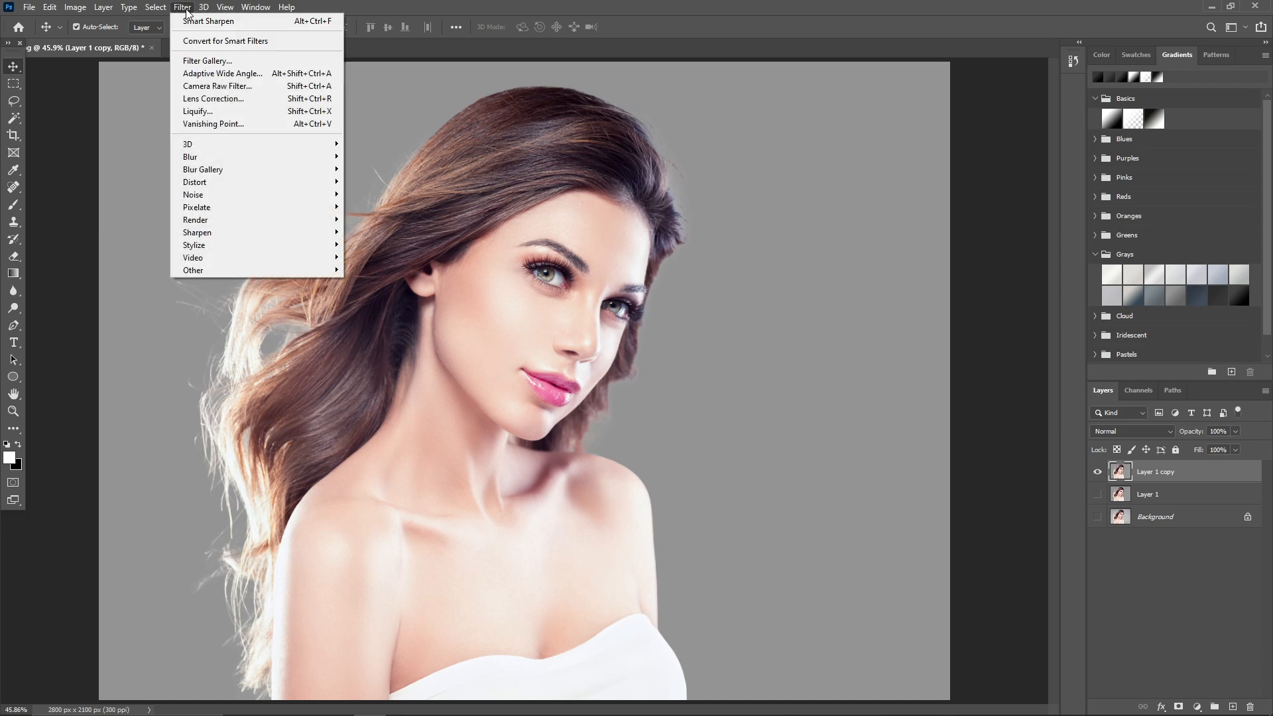
mouse_move(257, 231)
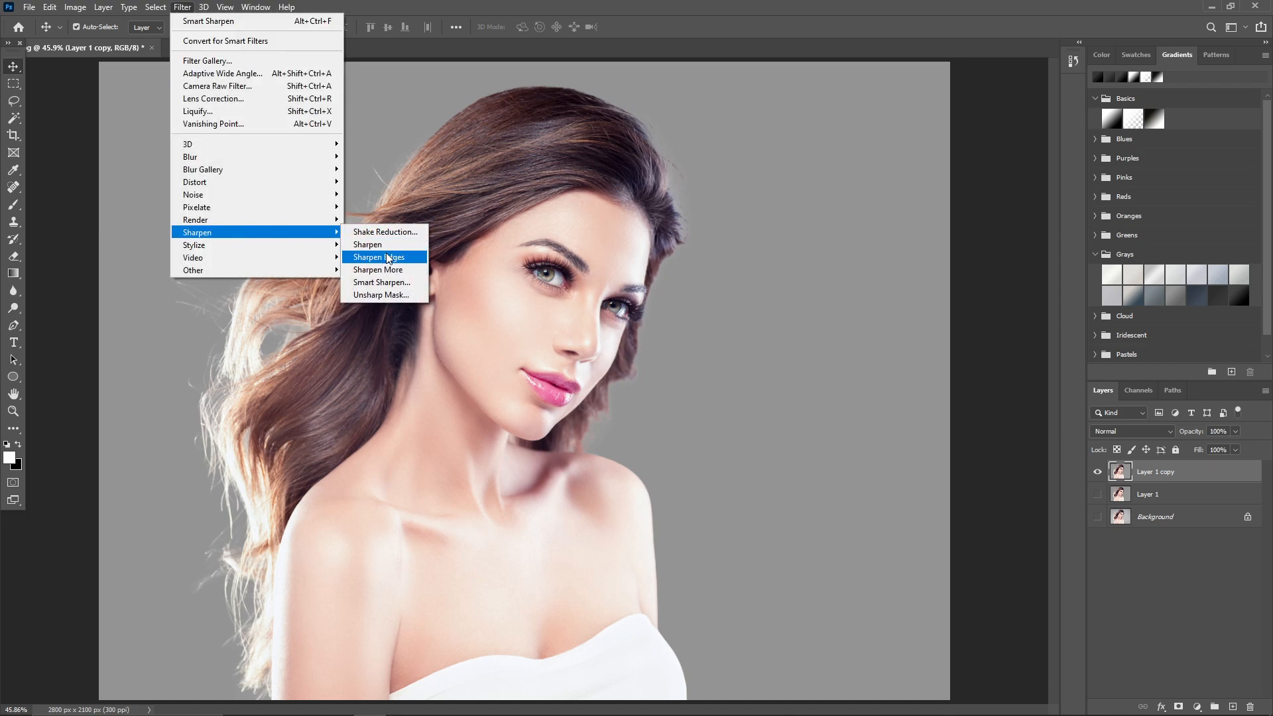
click(383, 284)
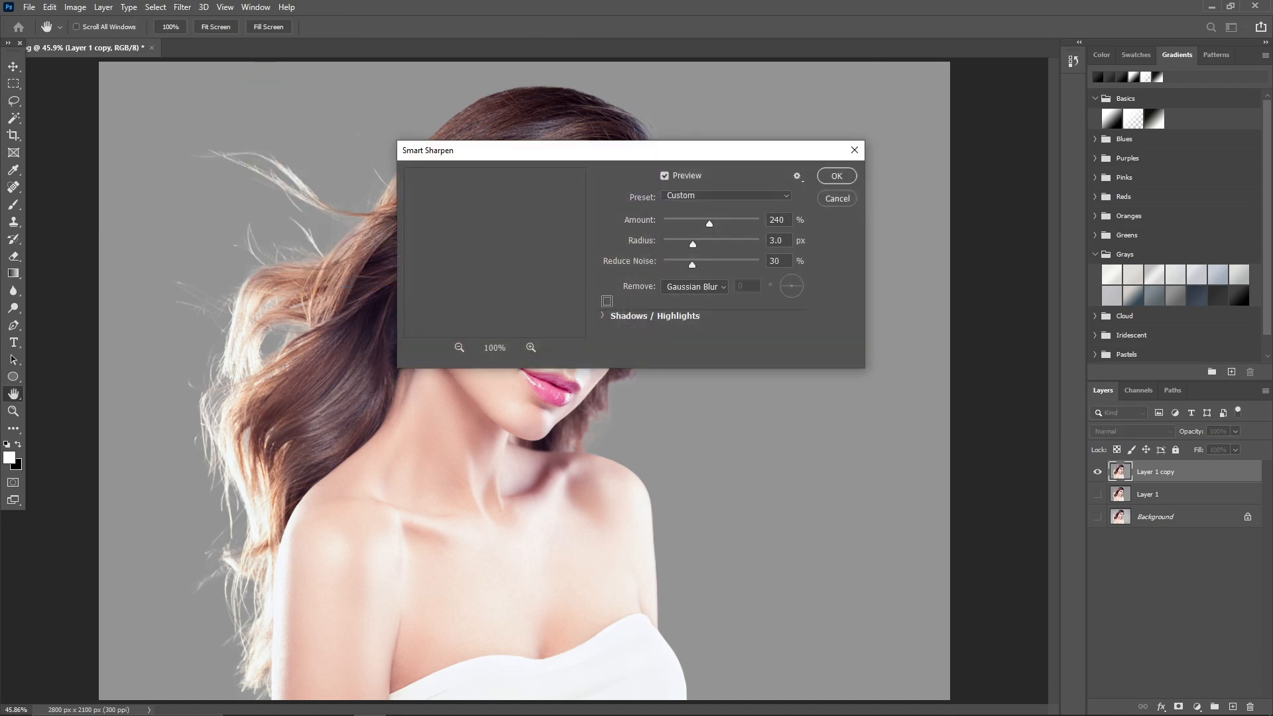
double_click(773, 222)
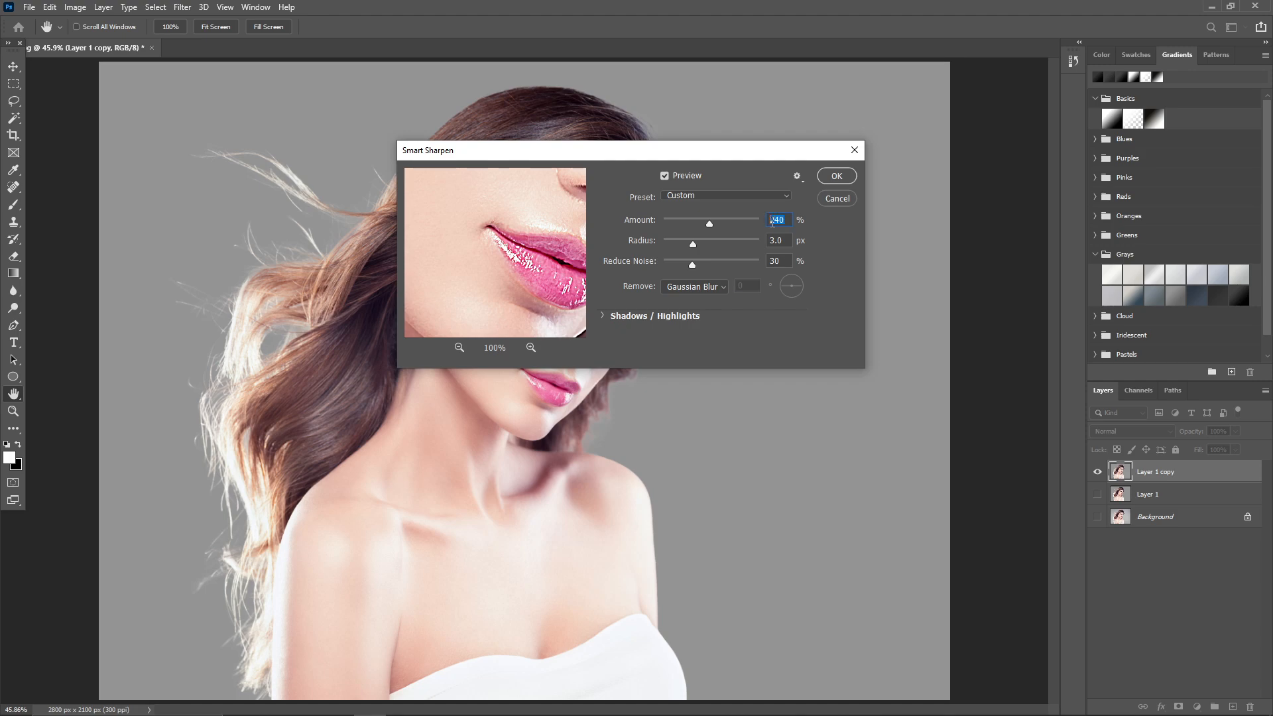
double_click(784, 241)
double_click(777, 262)
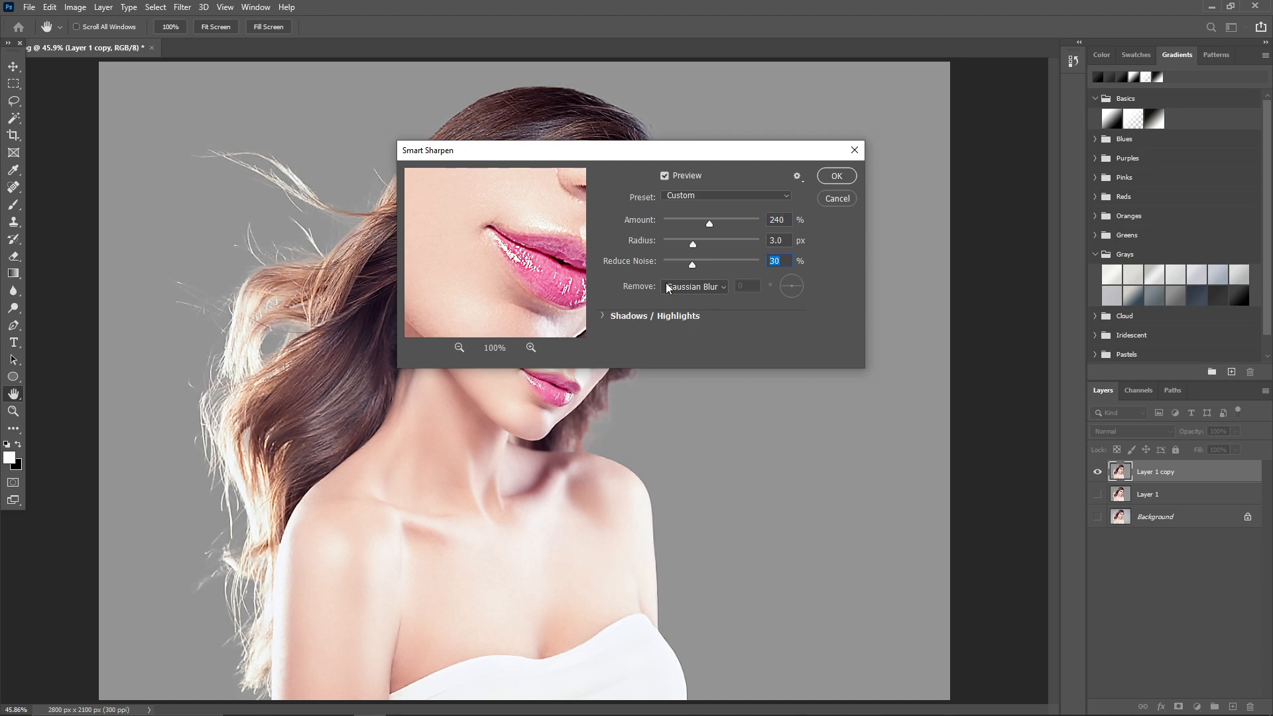
click(716, 287)
click(706, 299)
click(837, 176)
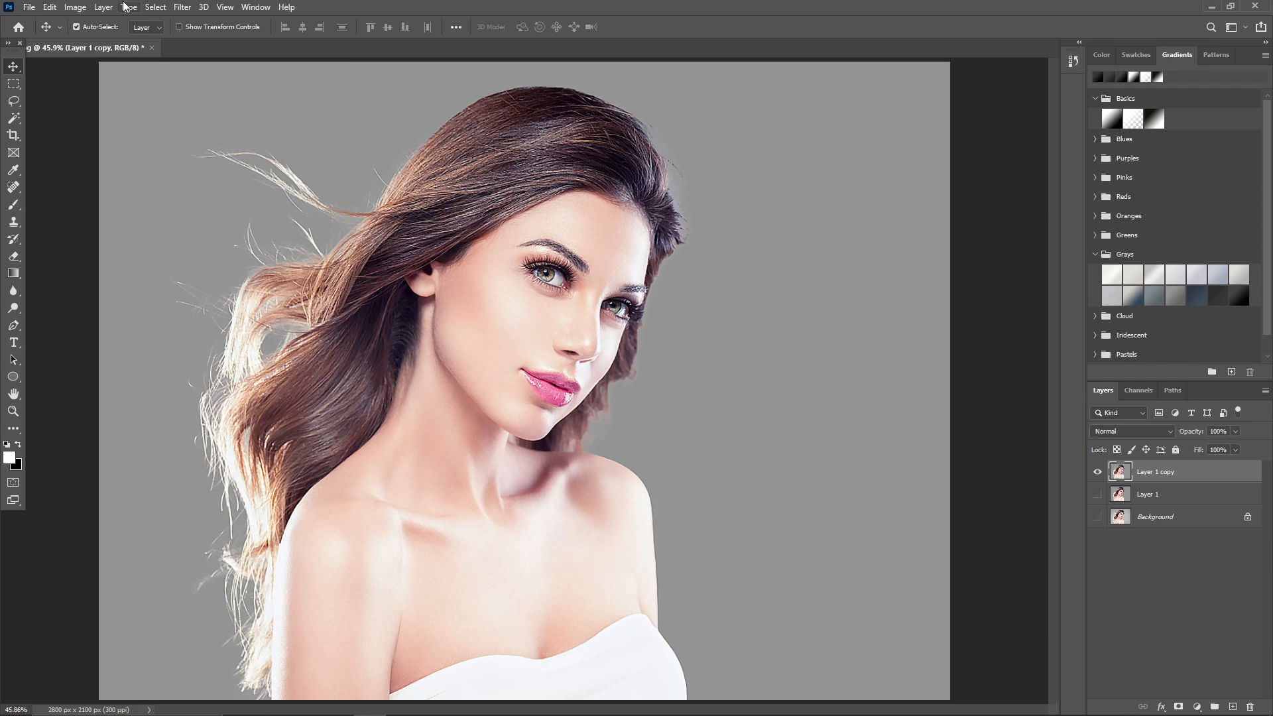
Apply the Diffuse filter in Anisotropic mode to Layer 1 copy.
click(182, 7)
mouse_move(258, 245)
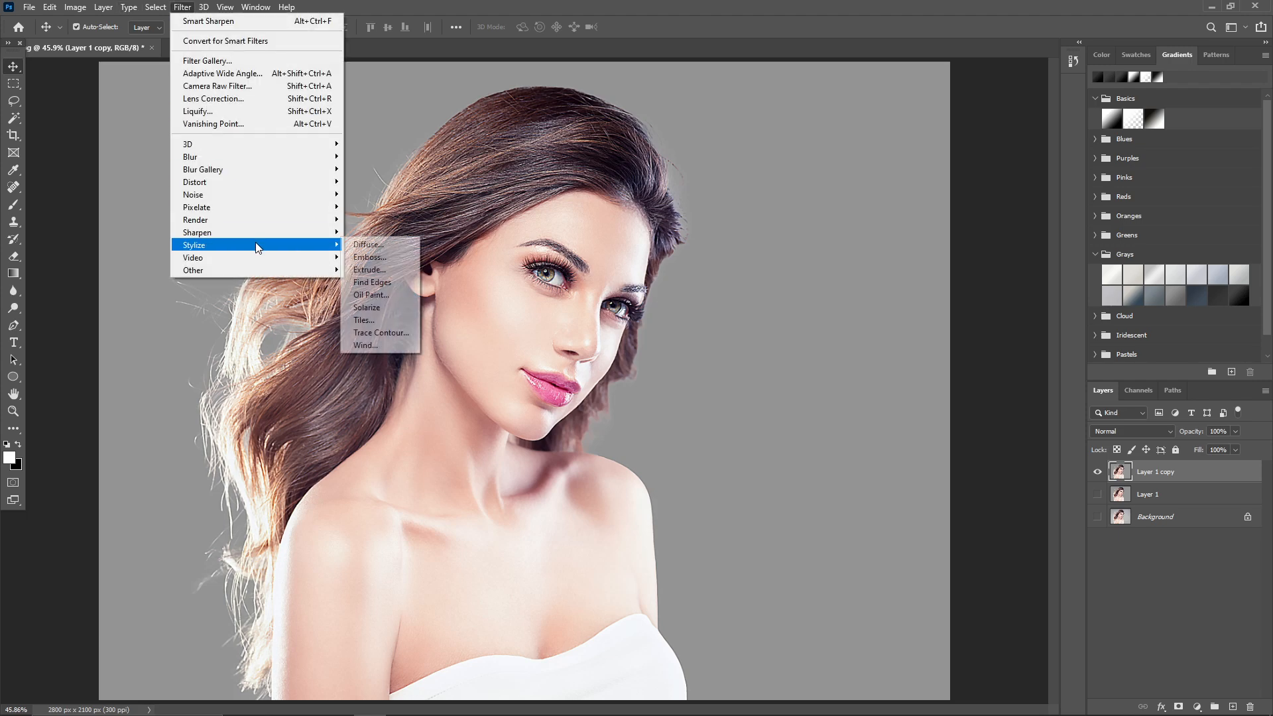
click(361, 245)
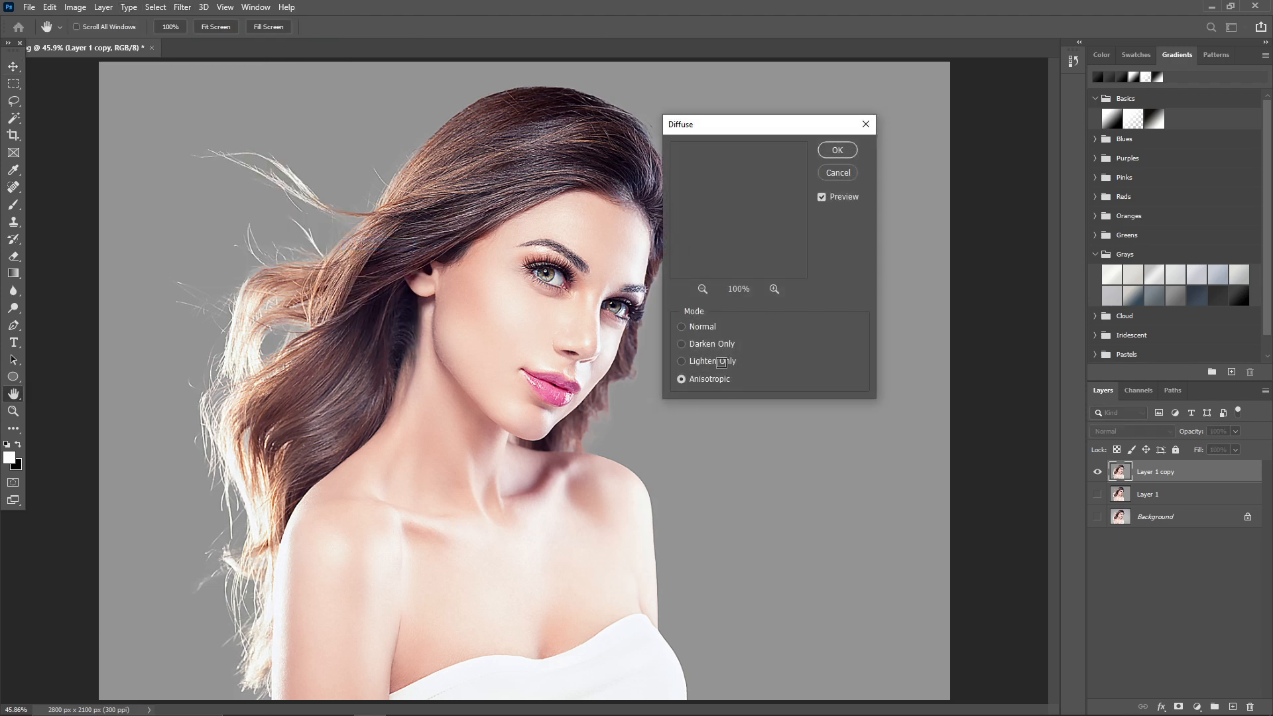
click(704, 378)
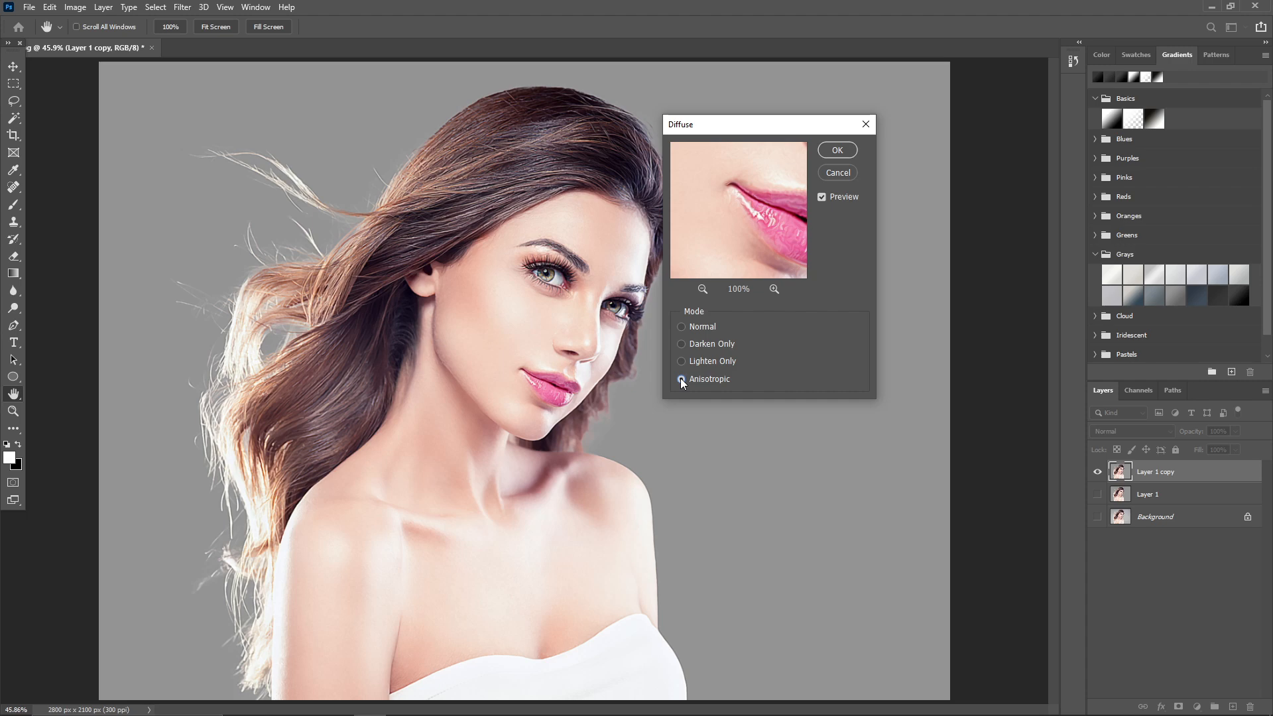
click(837, 151)
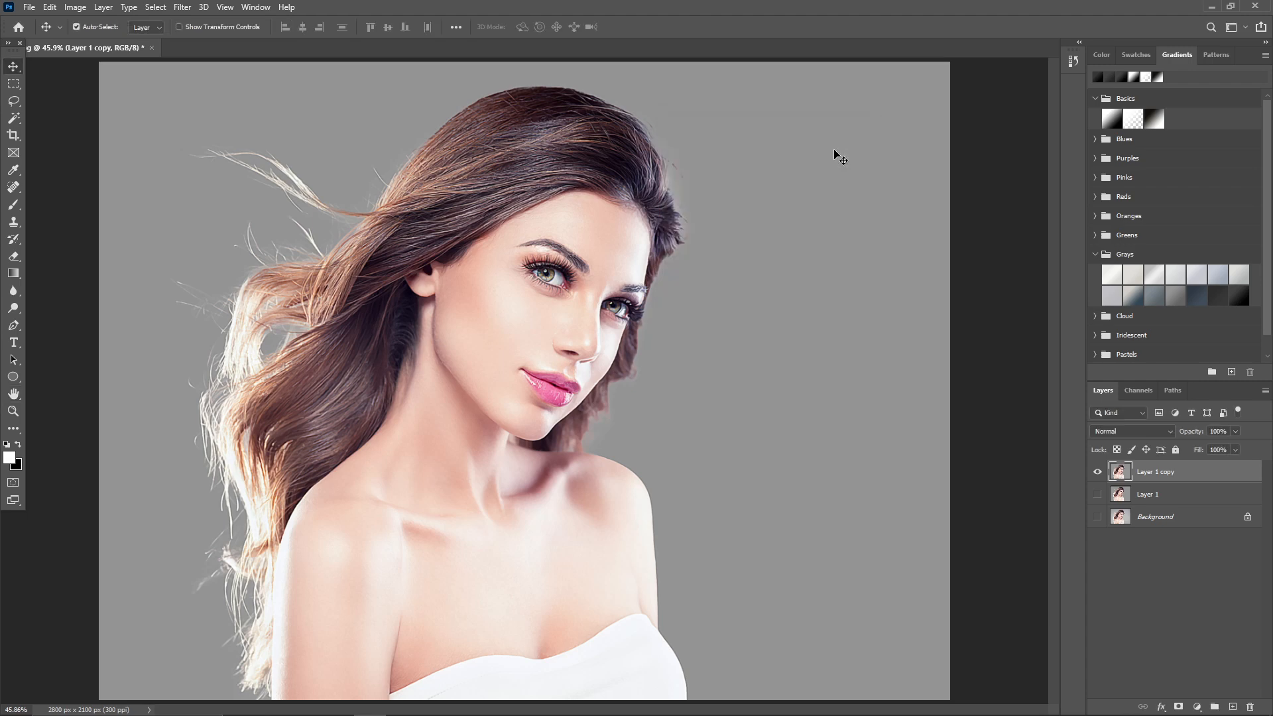
Rotate the canvas 90° clockwise and reapply the Diffuse filter to Layer 1 copy.
click(75, 7)
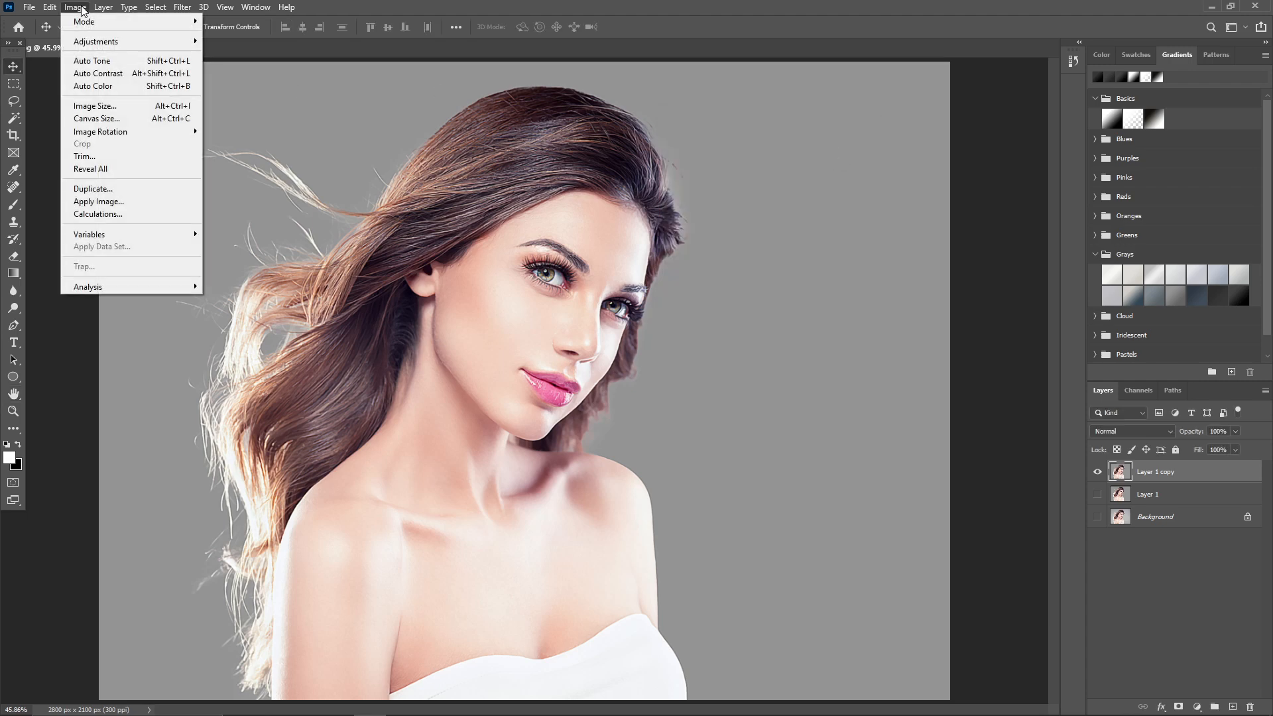
mouse_move(126, 135)
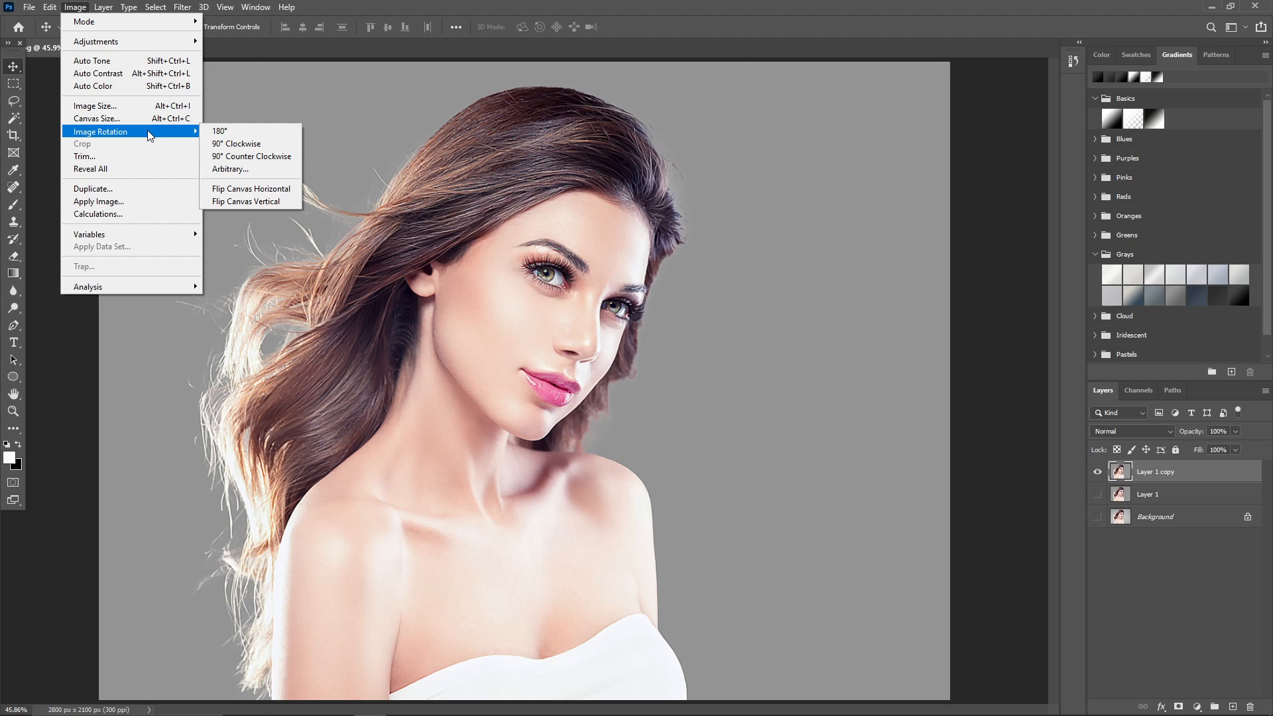
click(235, 144)
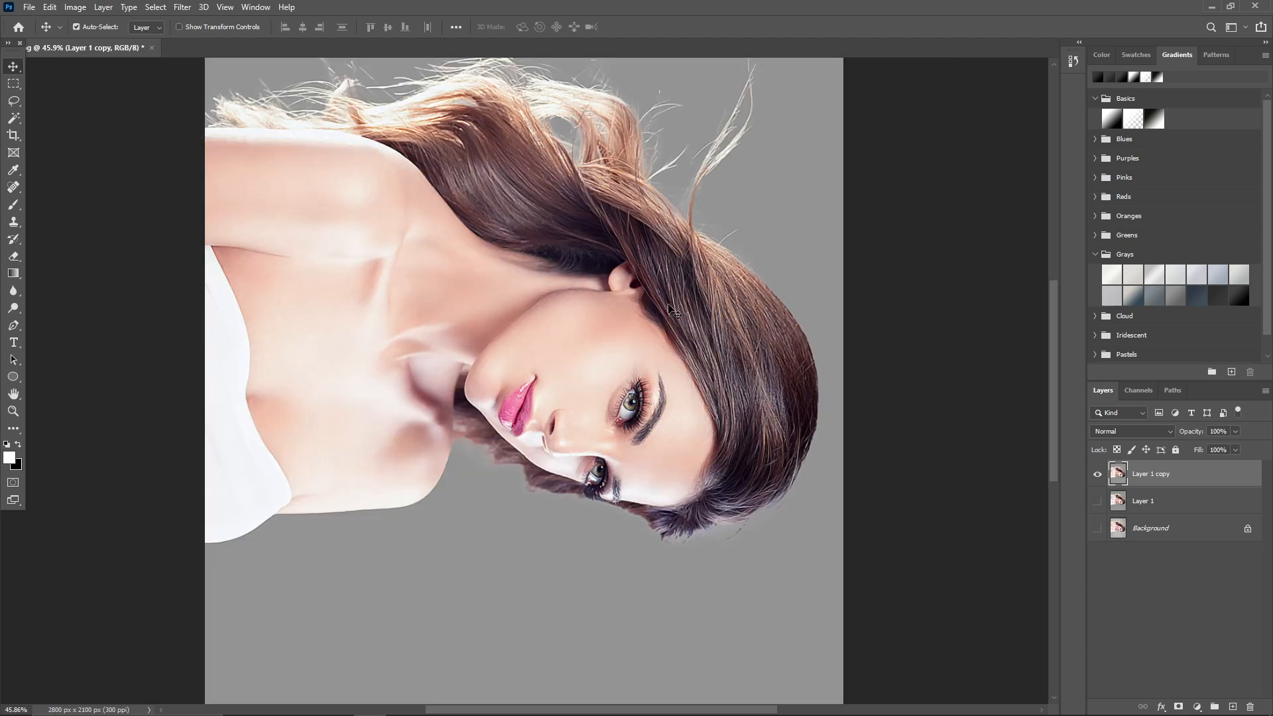
click(184, 8)
click(198, 21)
Rotate the canvas another 90° clockwise so the portrait is upside down, and repeat the Diffuse filter.
click(75, 7)
mouse_move(116, 133)
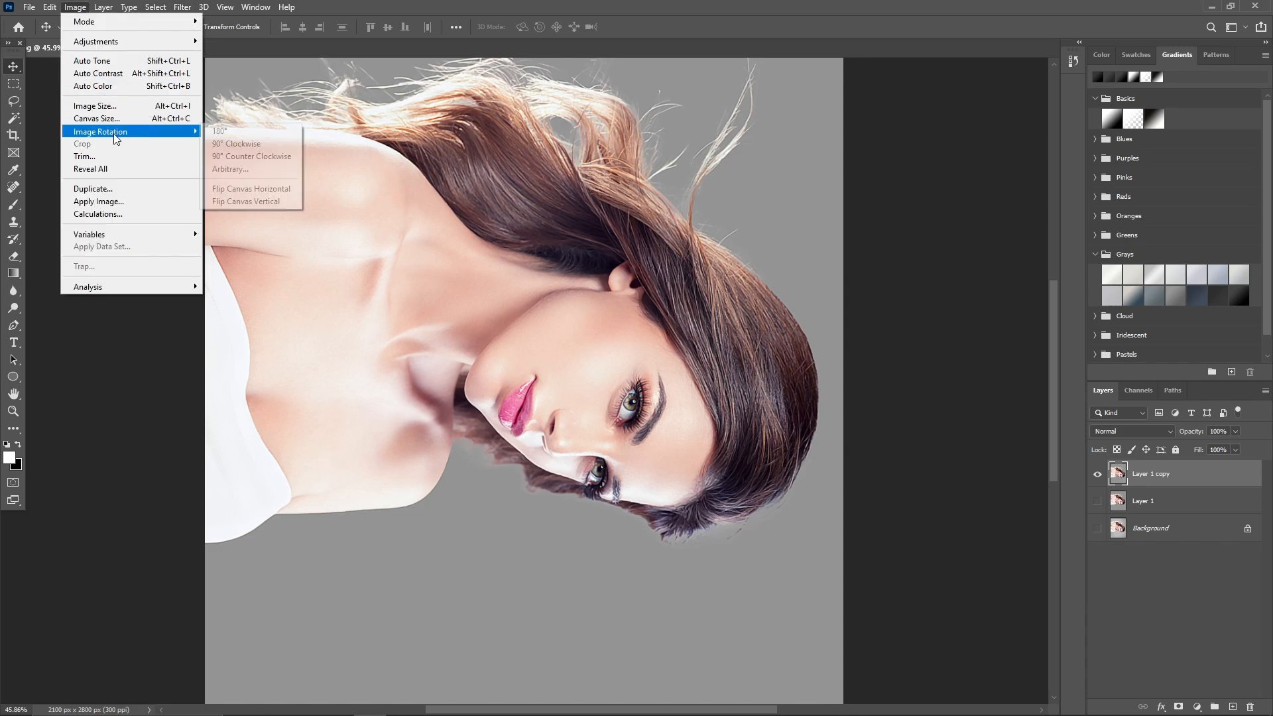
click(220, 142)
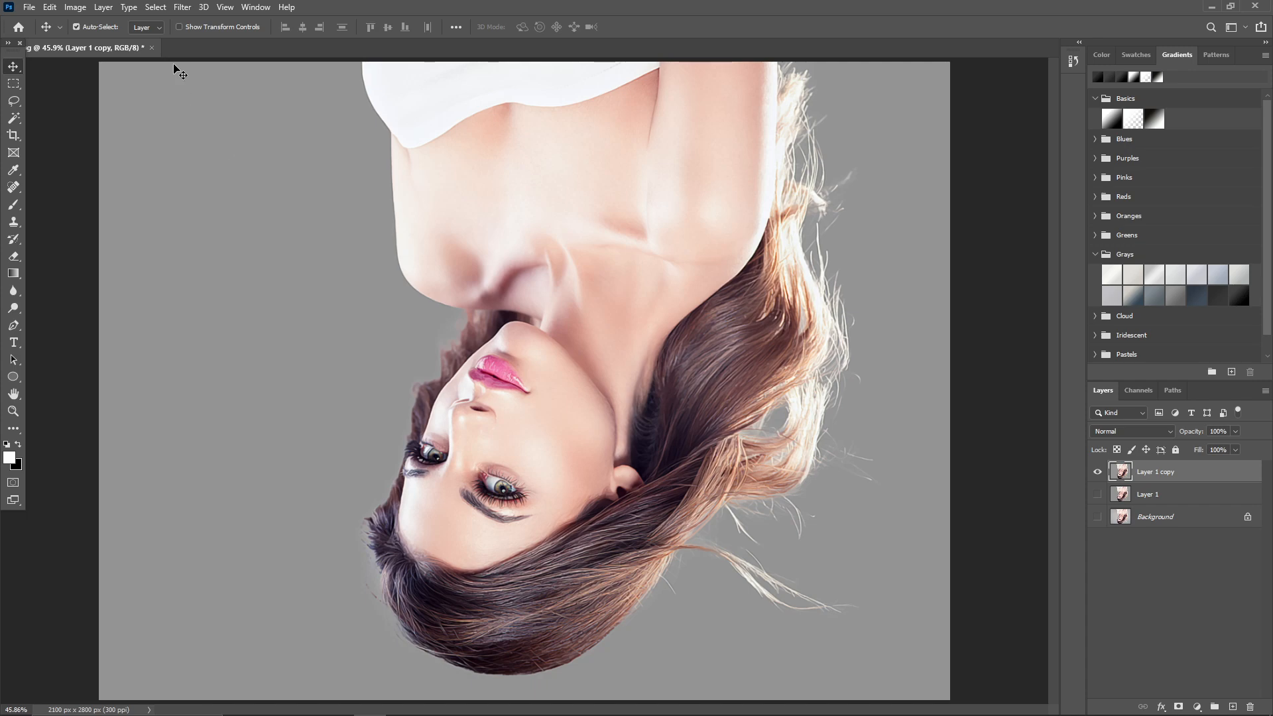
click(182, 7)
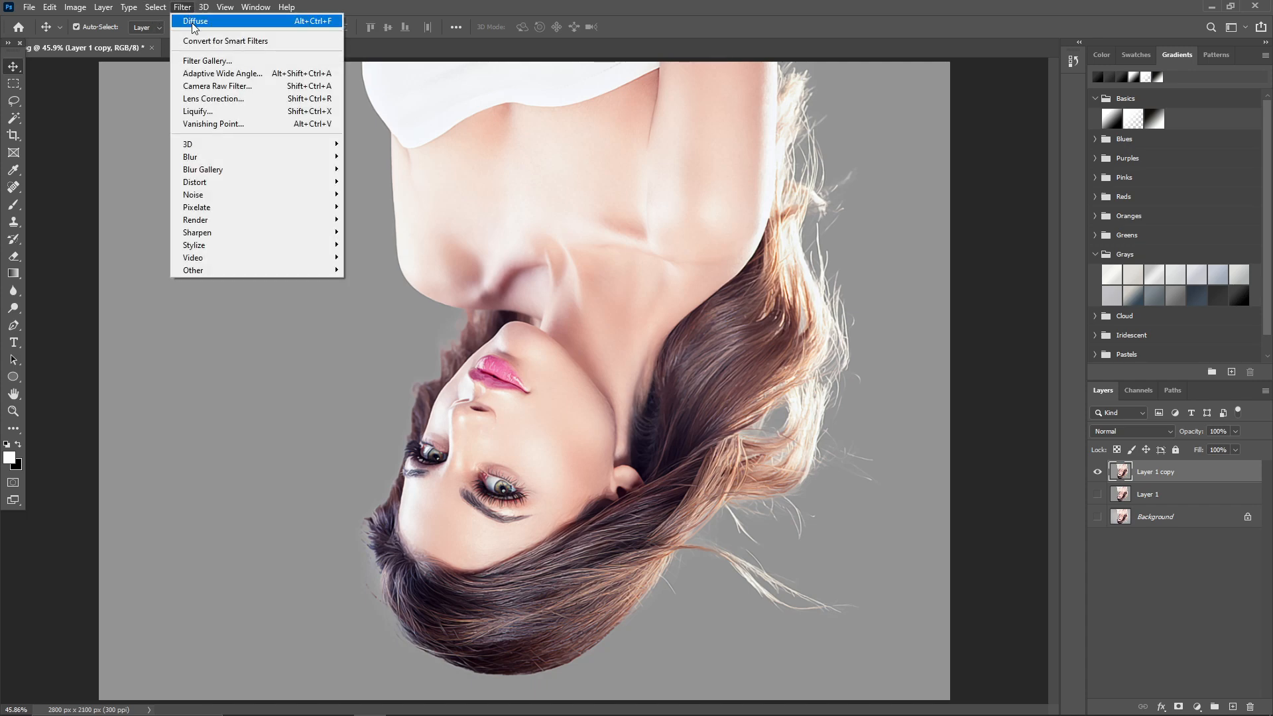
click(195, 22)
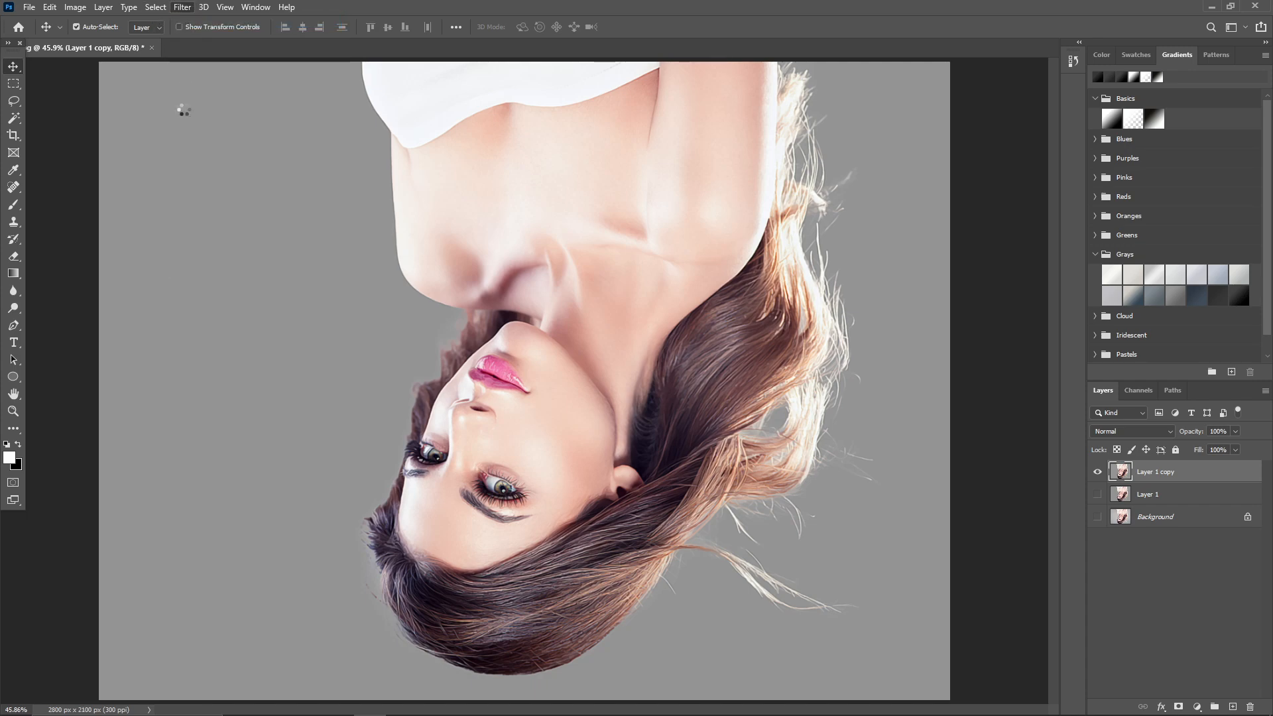
Turn the canvas a third time by 90° clockwise and run the Diffuse filter again on Layer 1 copy.
click(75, 8)
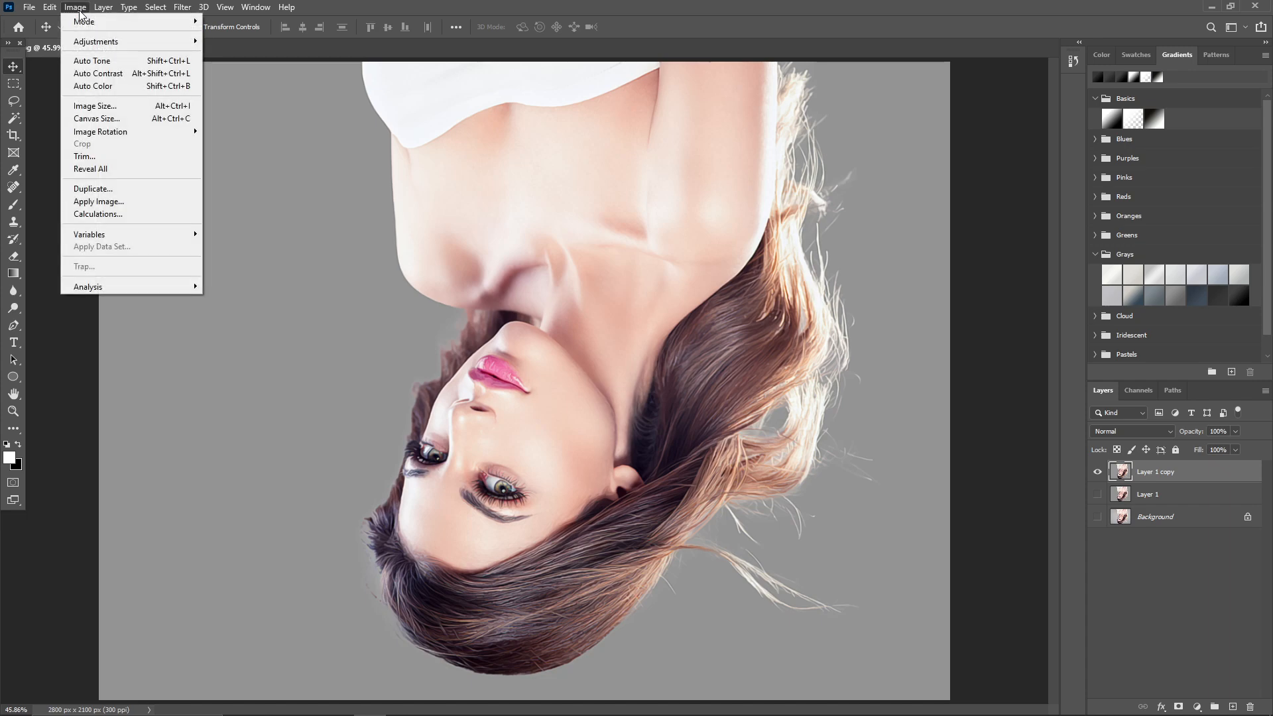
mouse_move(122, 131)
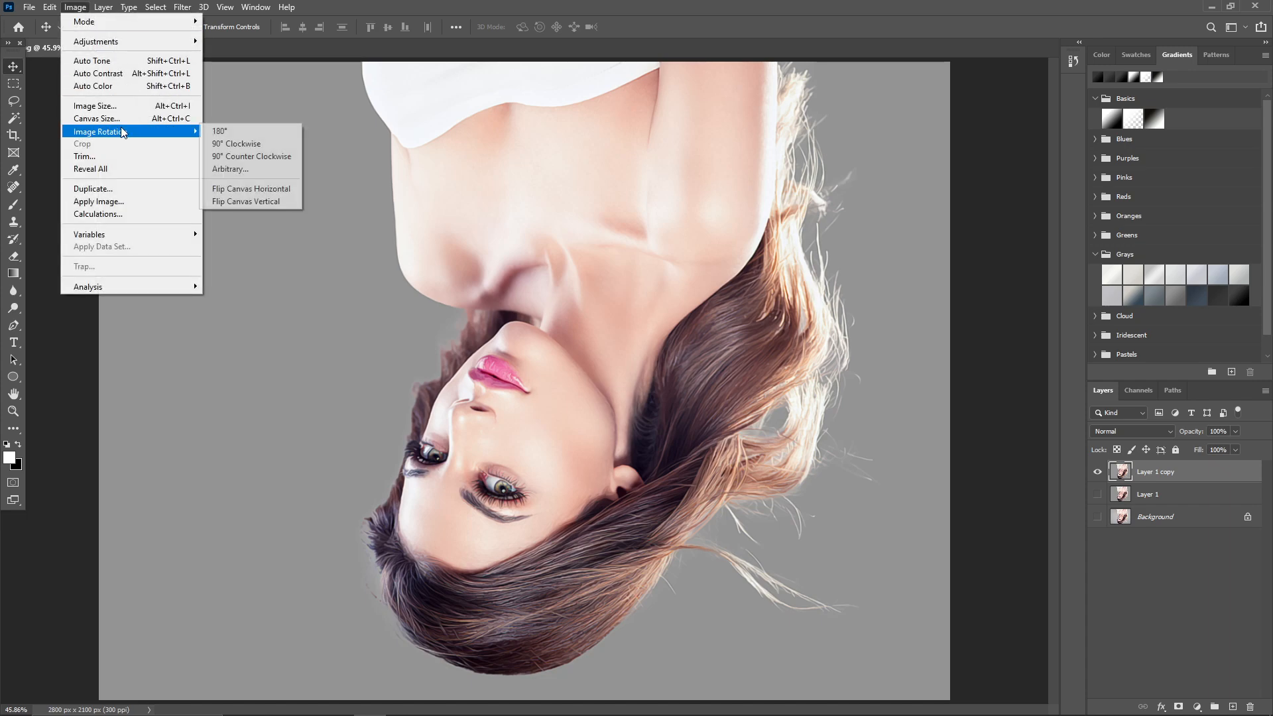
click(224, 144)
click(182, 7)
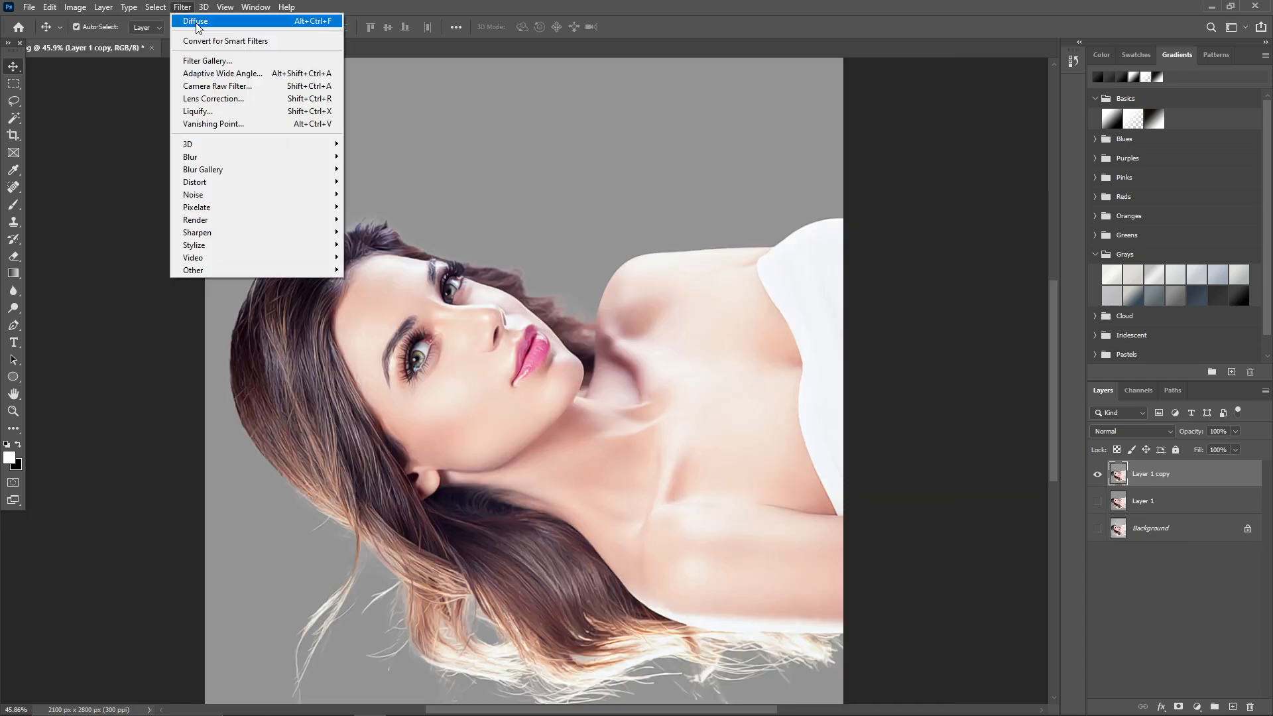
click(274, 126)
Rotate the canvas 90° clockwise to bring the portrait back upright.
click(75, 7)
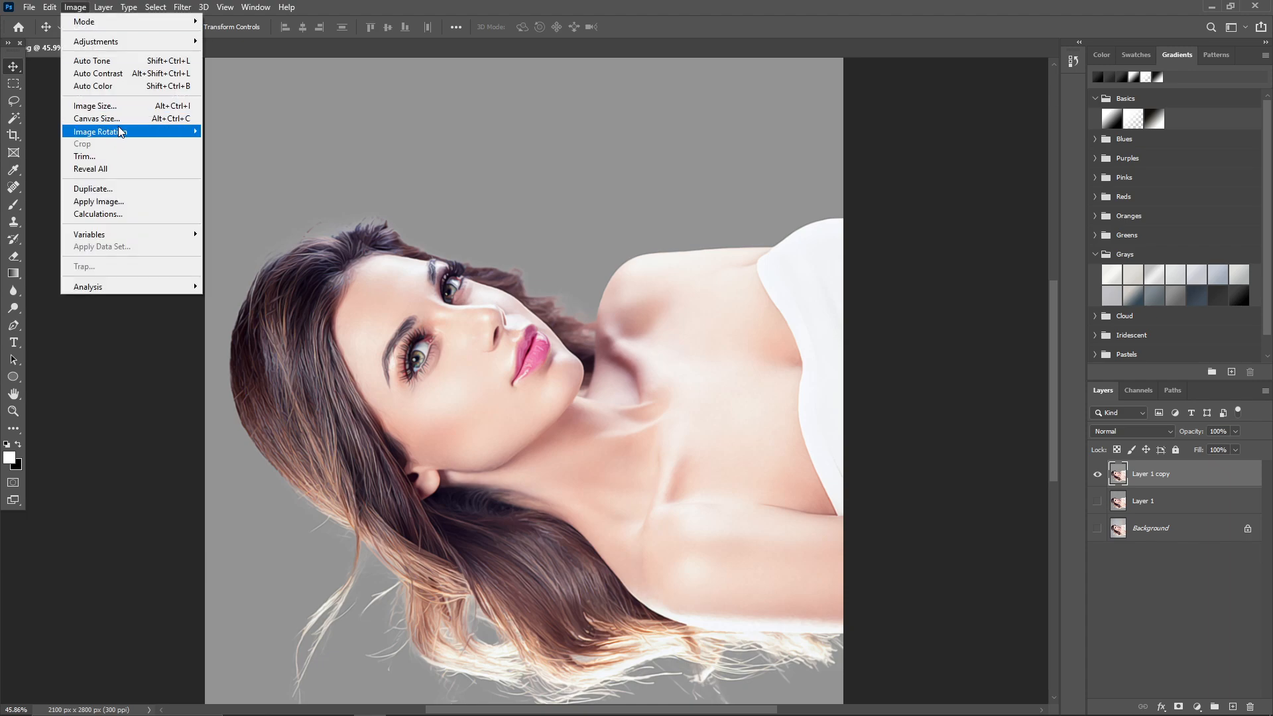
mouse_move(123, 132)
click(248, 145)
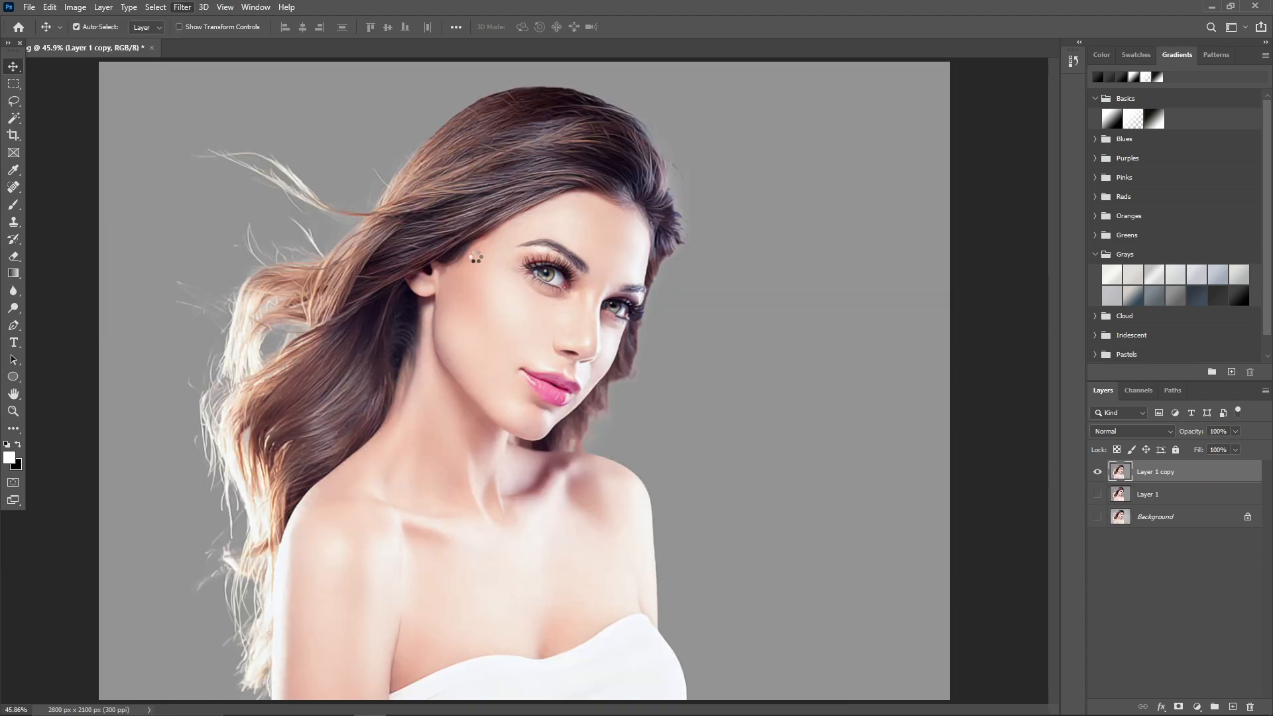
Apply Smart Sharpen to Layer 1 copy with amount 240%, radius 3.0 px, noise reduction 30% and Gaussian Blur removal.
click(183, 8)
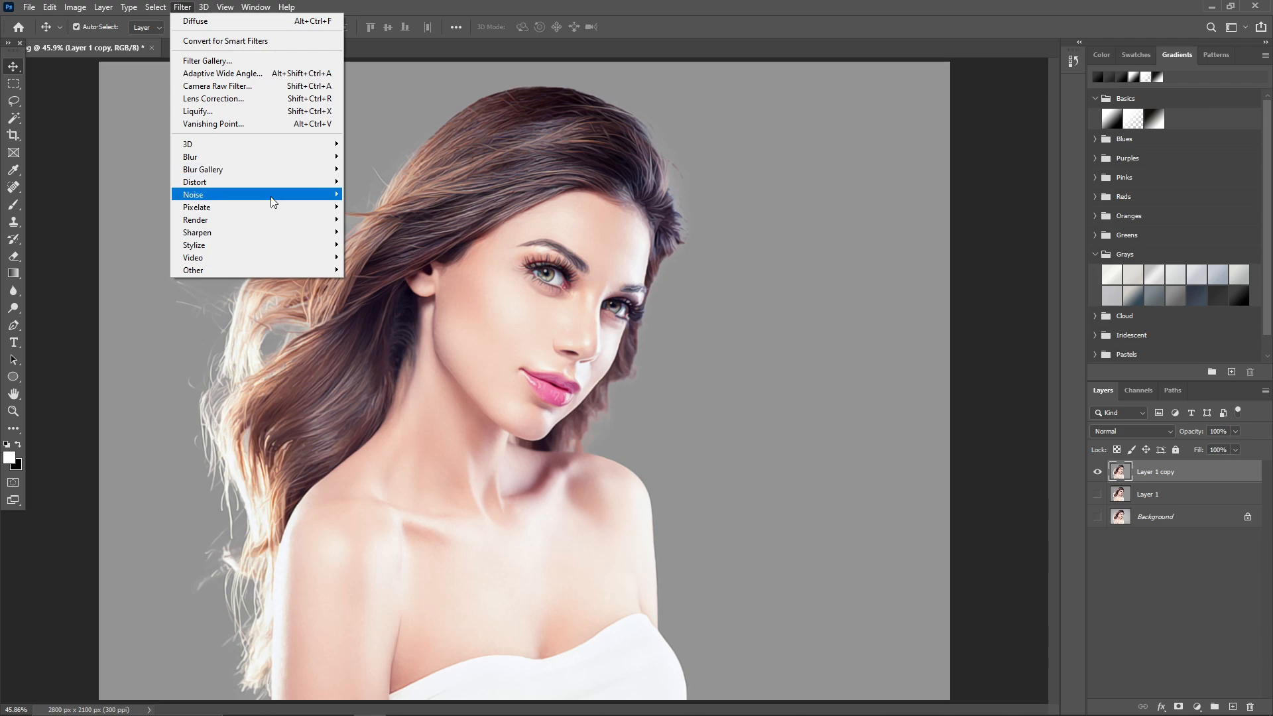
mouse_move(276, 239)
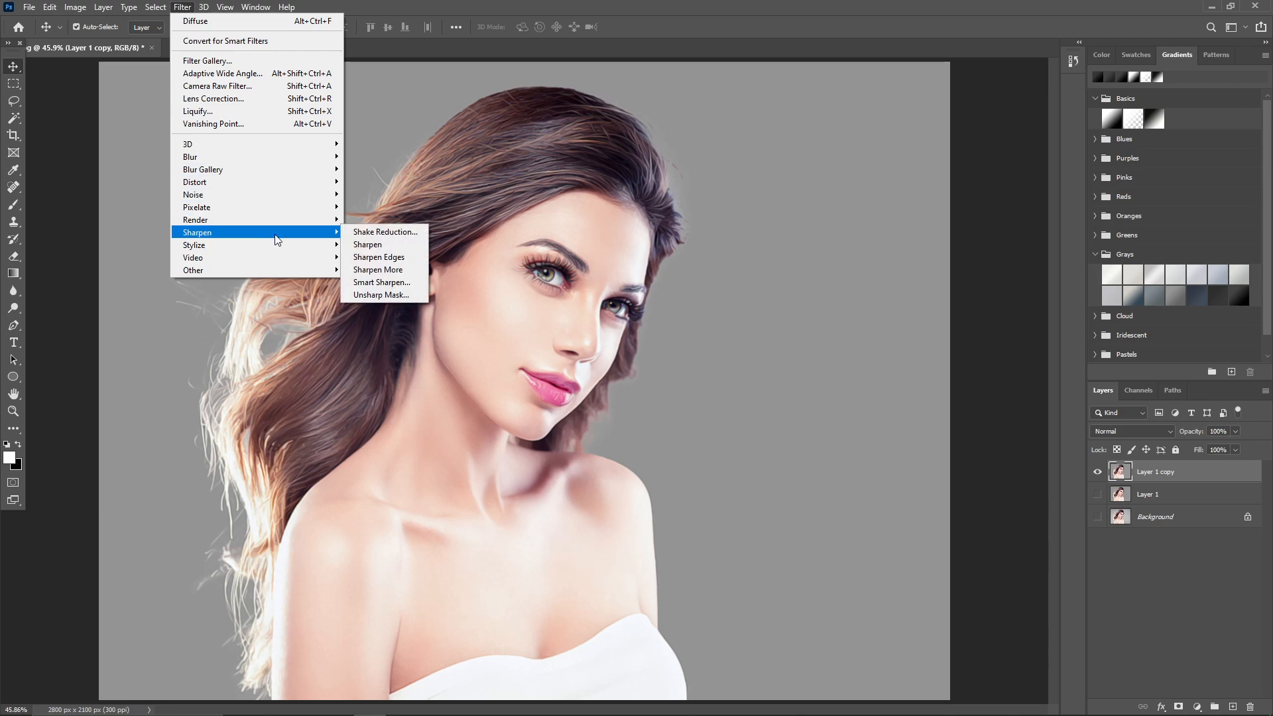
click(419, 284)
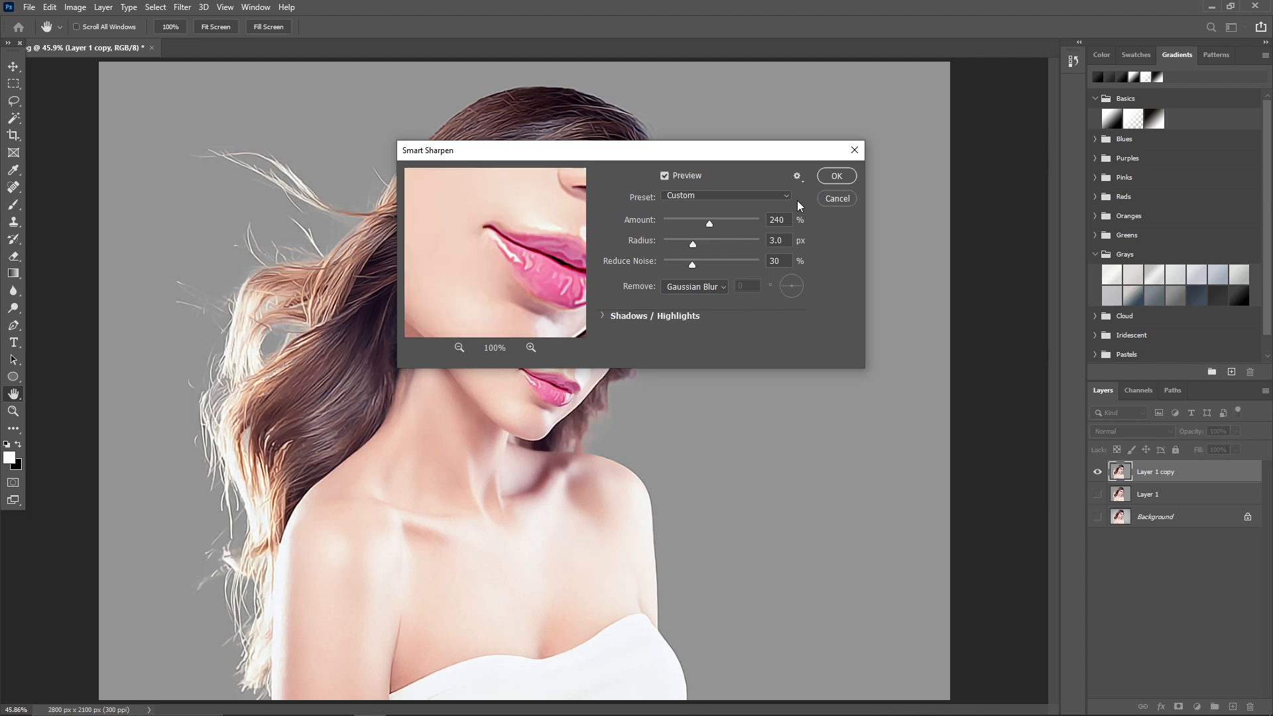
click(836, 177)
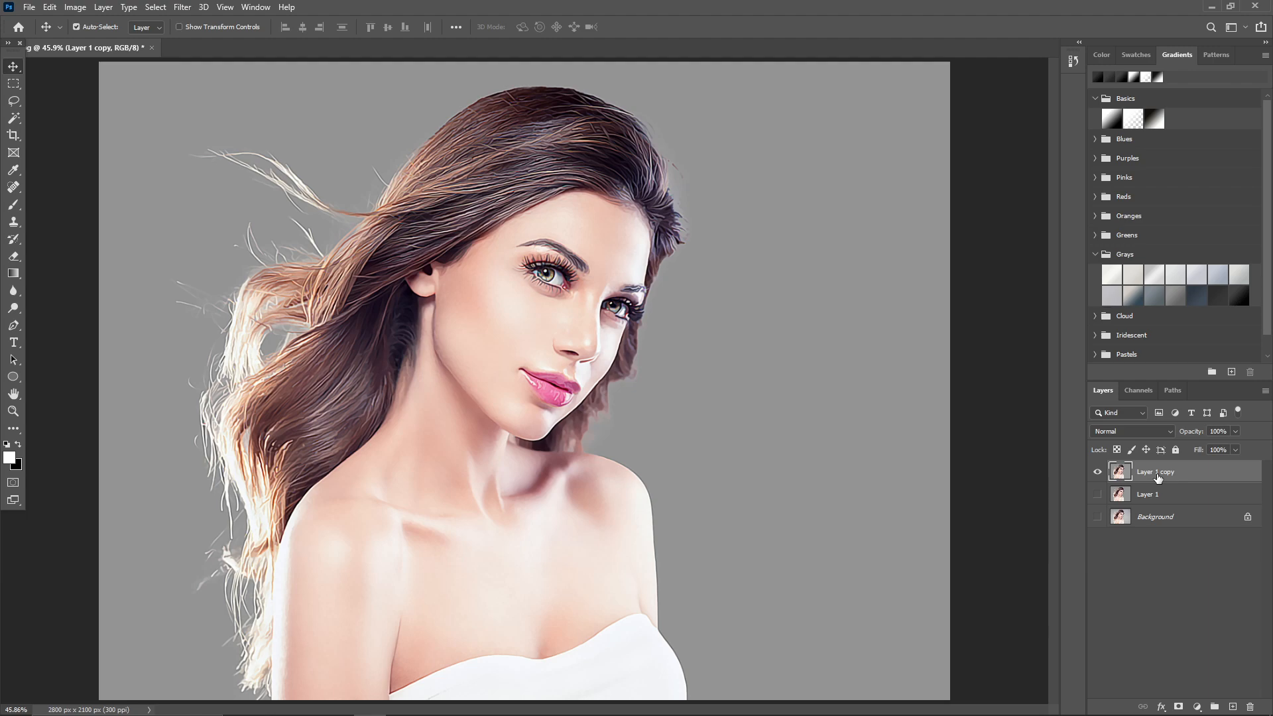
Apply the Diffuse filter in Anisotropic mode to the sharpened Layer 1 copy.
click(181, 8)
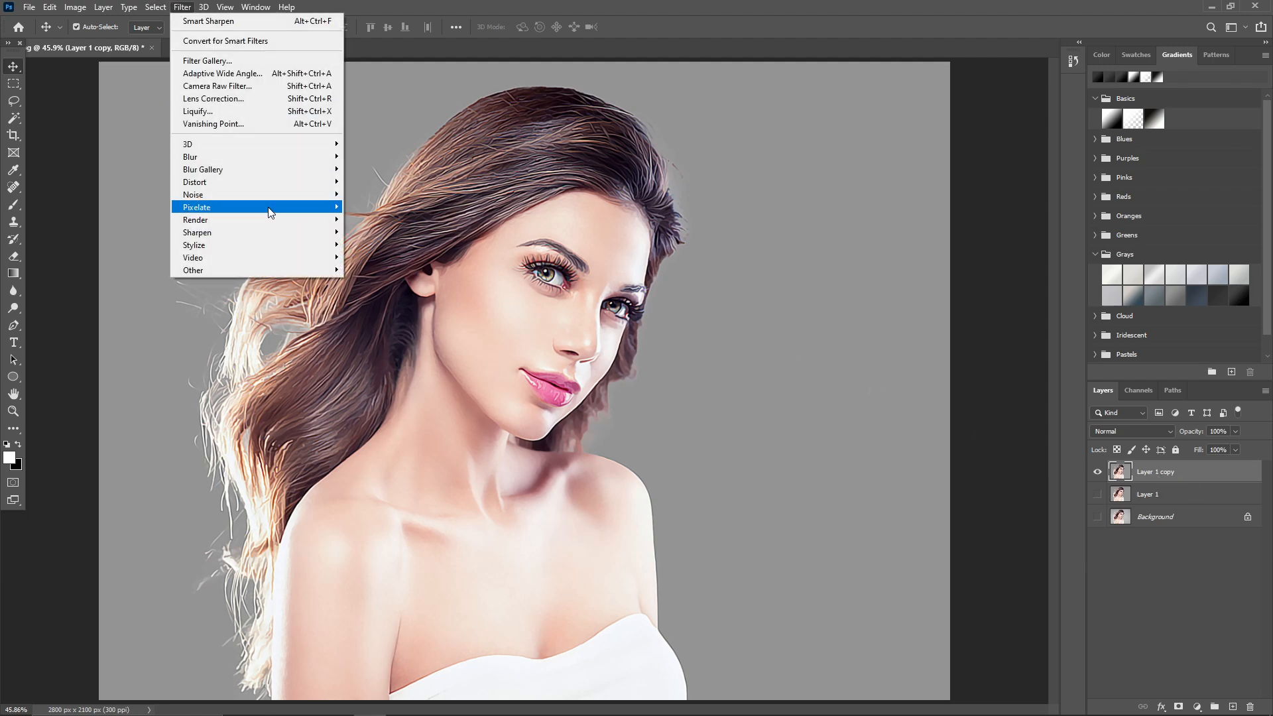
mouse_move(342, 247)
click(382, 244)
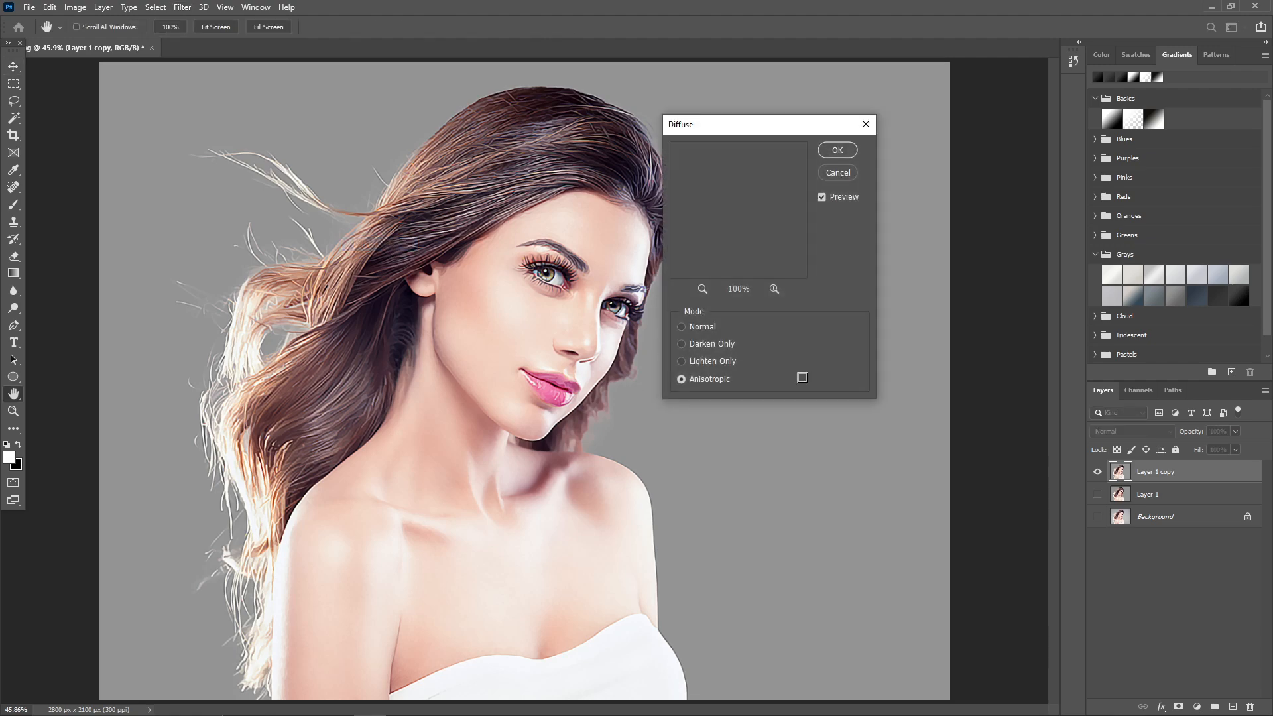
click(682, 379)
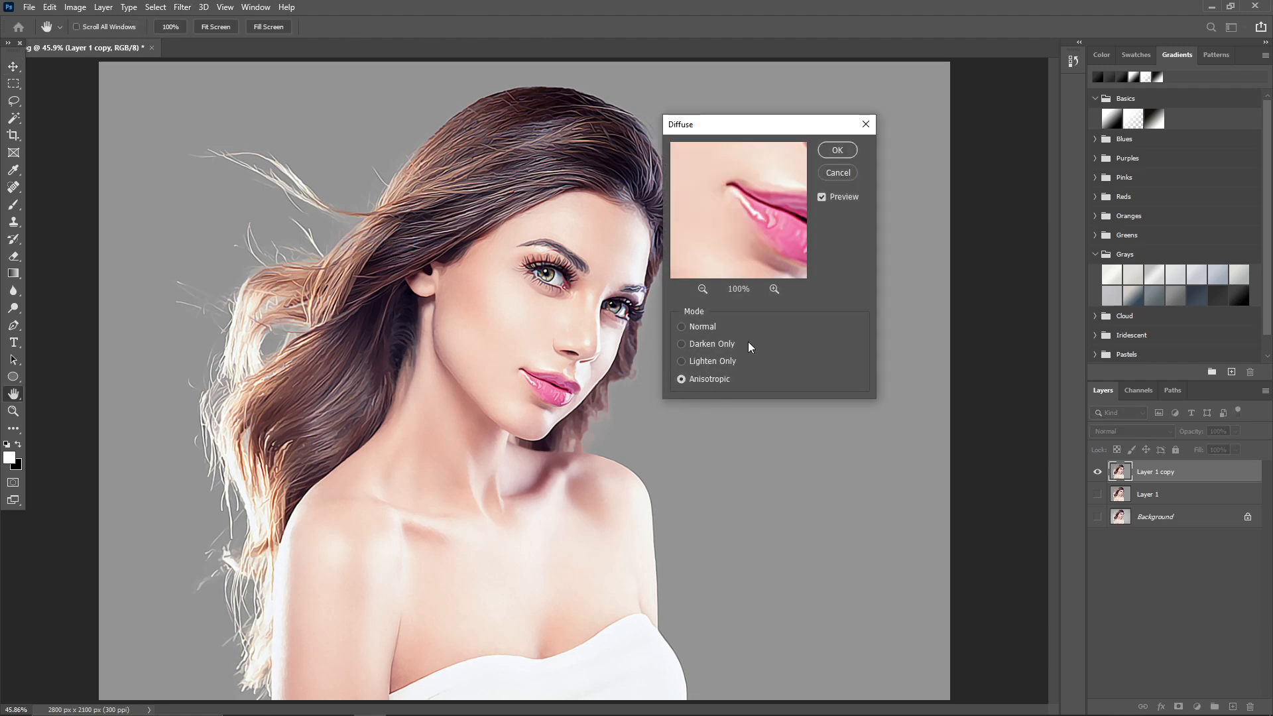
click(836, 150)
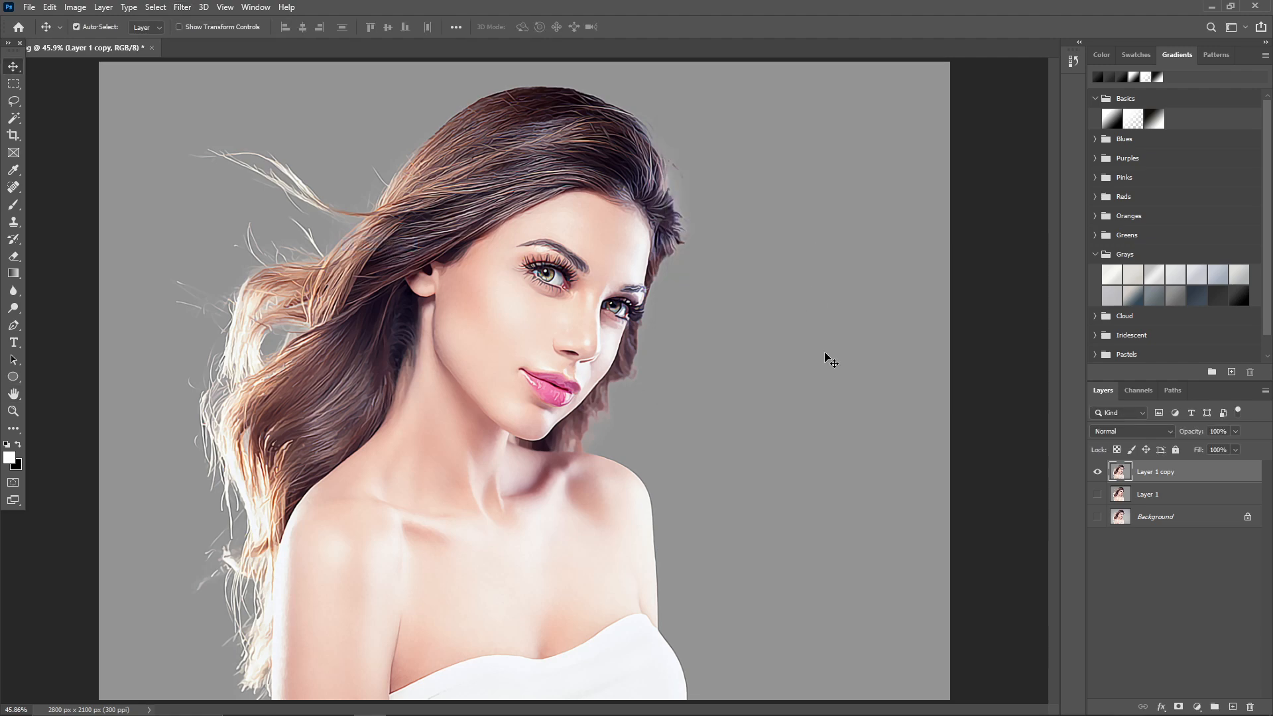
Rotate the canvas 90° clockwise and repeat the Diffuse filter on the sharpened Layer 1 copy.
click(75, 7)
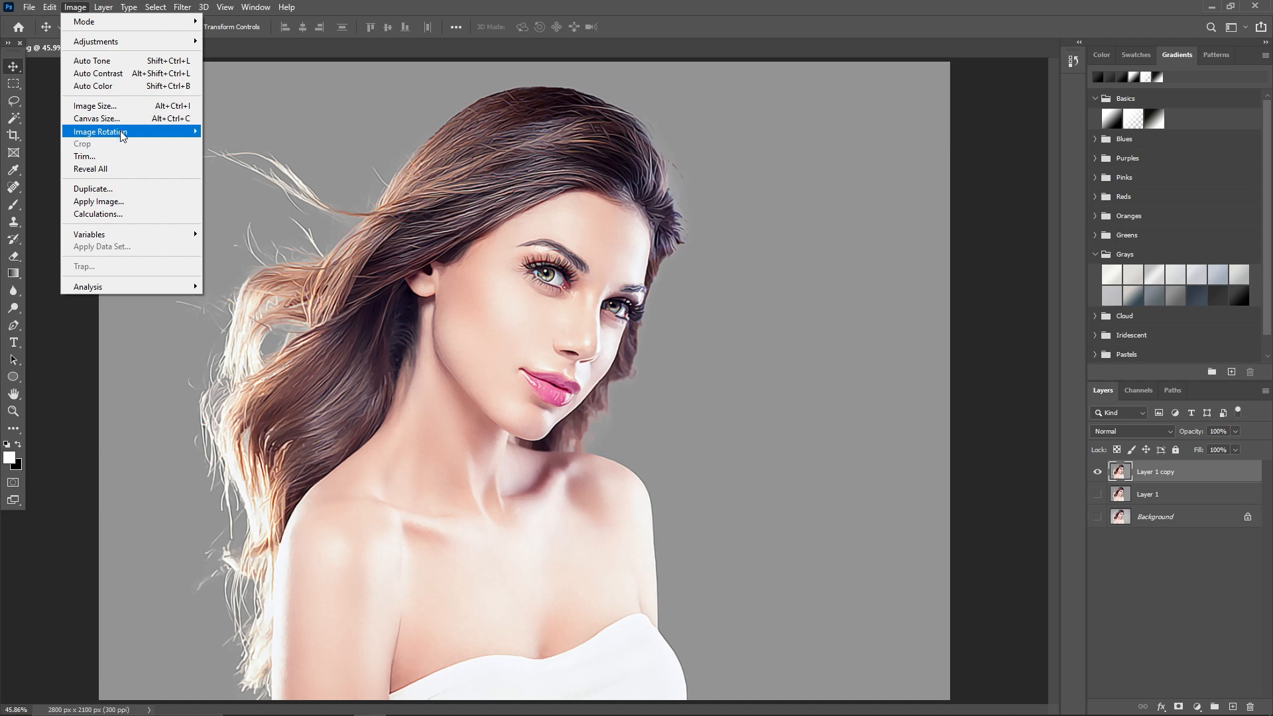
mouse_move(123, 134)
click(228, 145)
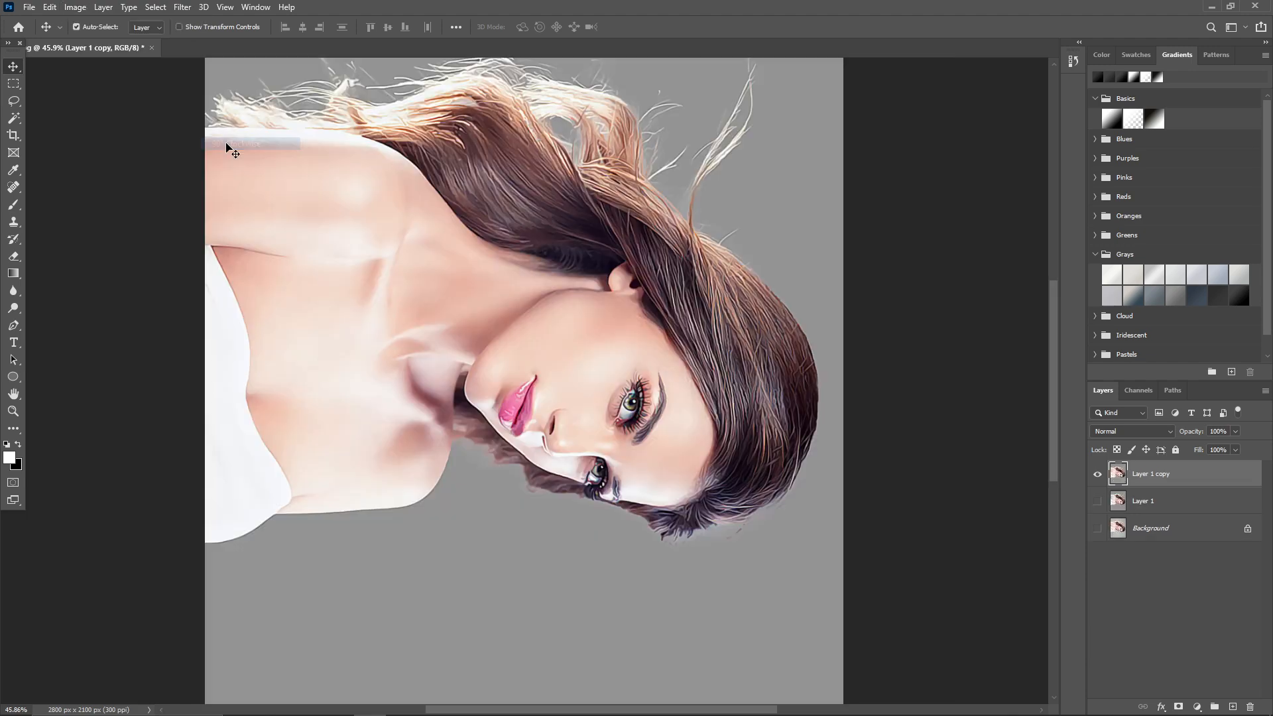
click(183, 8)
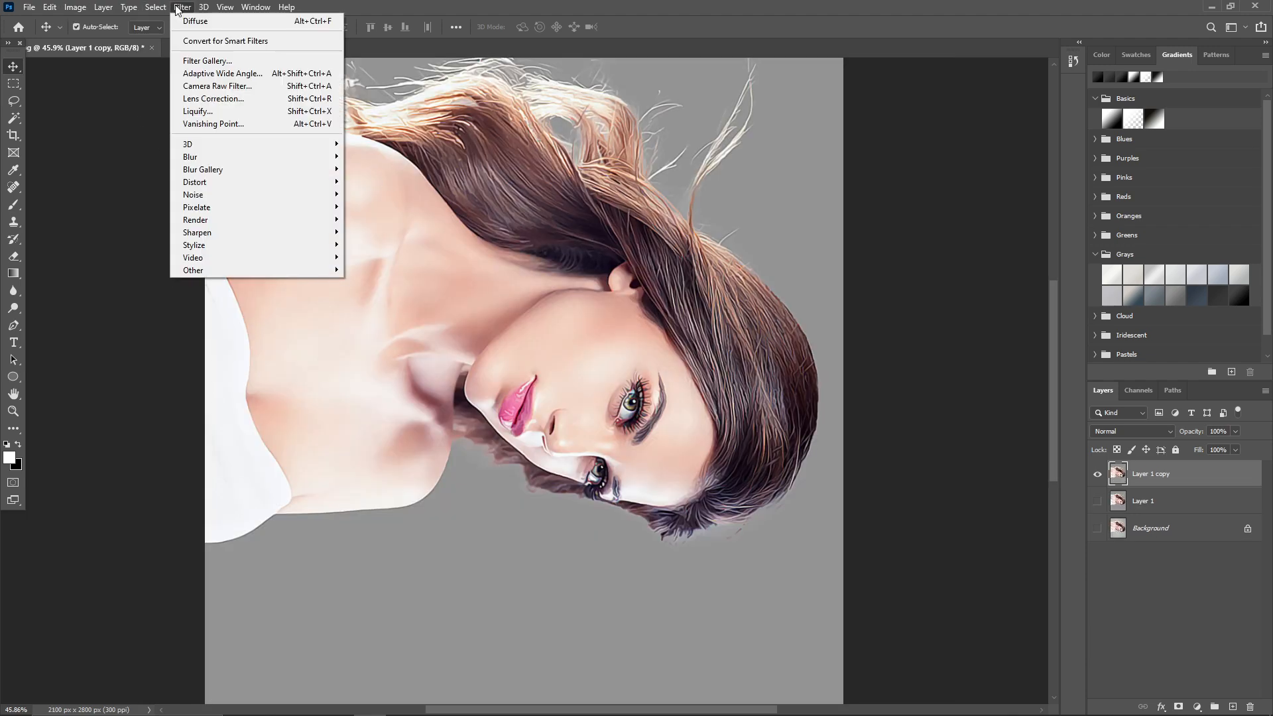
click(219, 20)
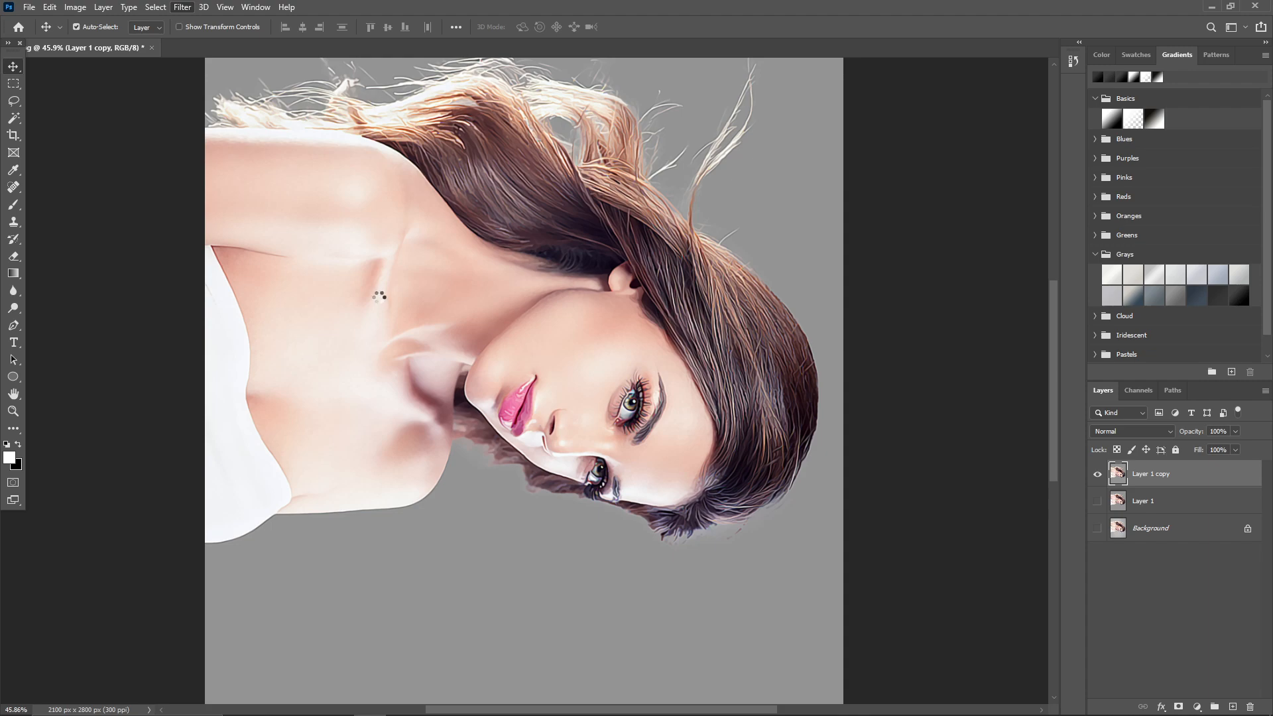
Rotate the canvas another 90° clockwise so the portrait is upside down.
click(75, 7)
mouse_move(133, 131)
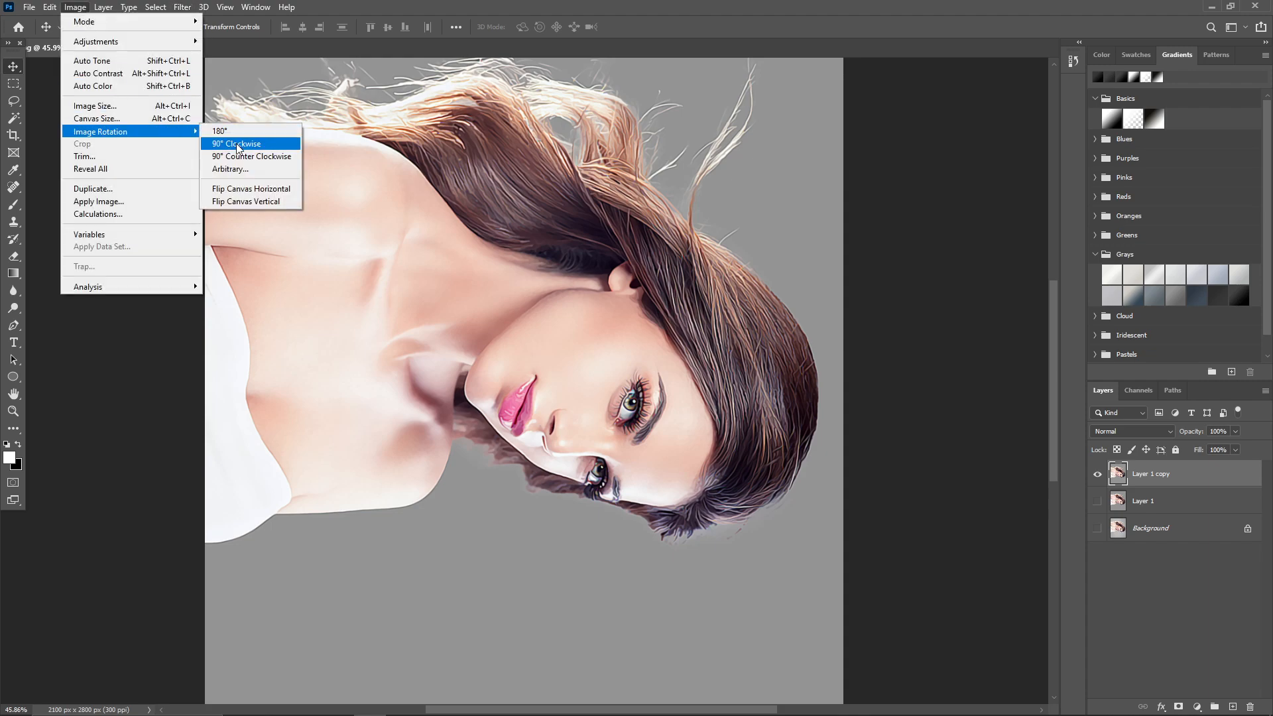
click(238, 145)
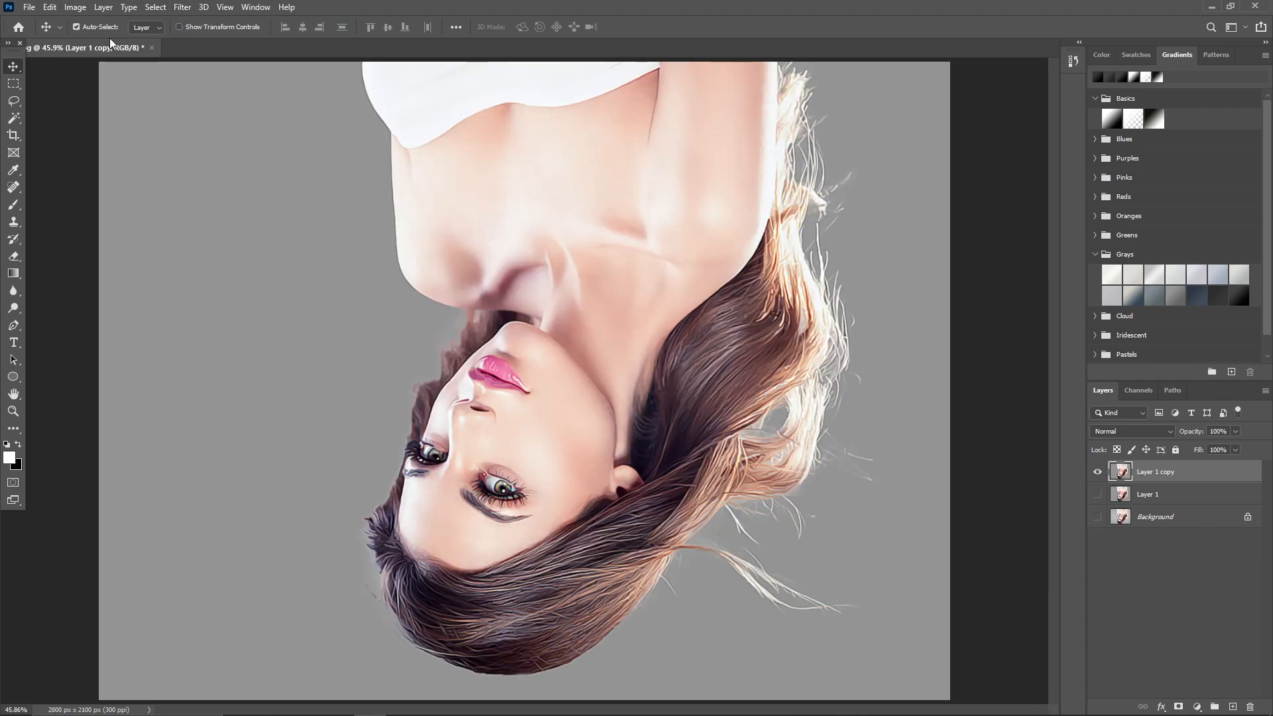
Rotate the canvas 90° clockwise from the upside-down orientation and run the Diffuse filter again.
click(75, 7)
mouse_move(133, 131)
click(237, 146)
click(182, 7)
click(218, 20)
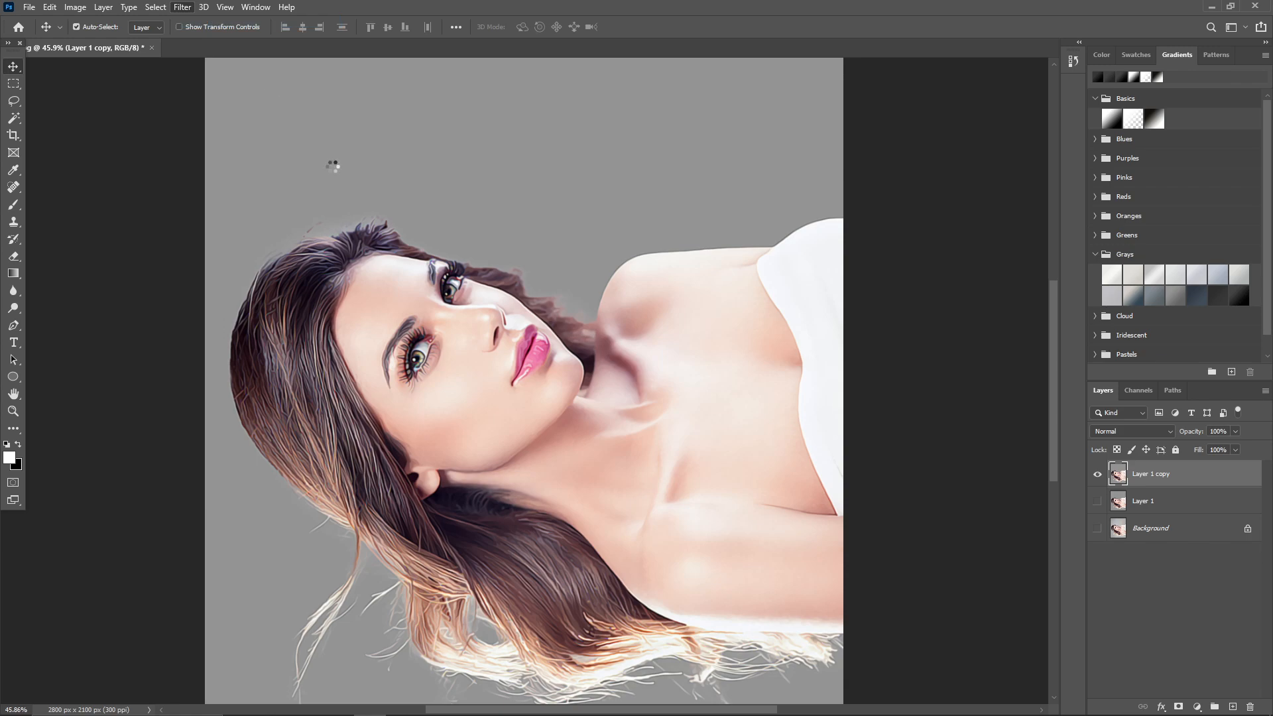
Rotate the canvas 90° clockwise to upright and Smart Sharpen Layer 1 copy at 240%, 3.0 px, 30% noise reduction, removing Gaussian Blur.
click(74, 7)
click(237, 145)
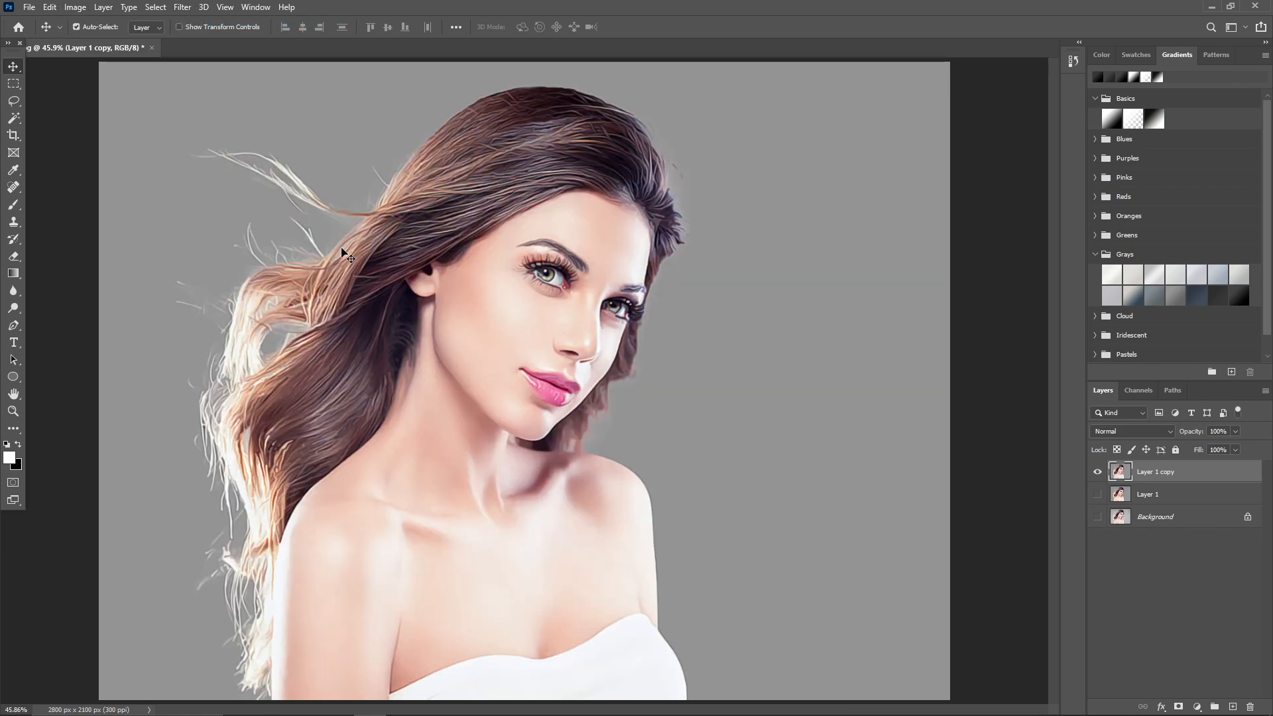
click(182, 8)
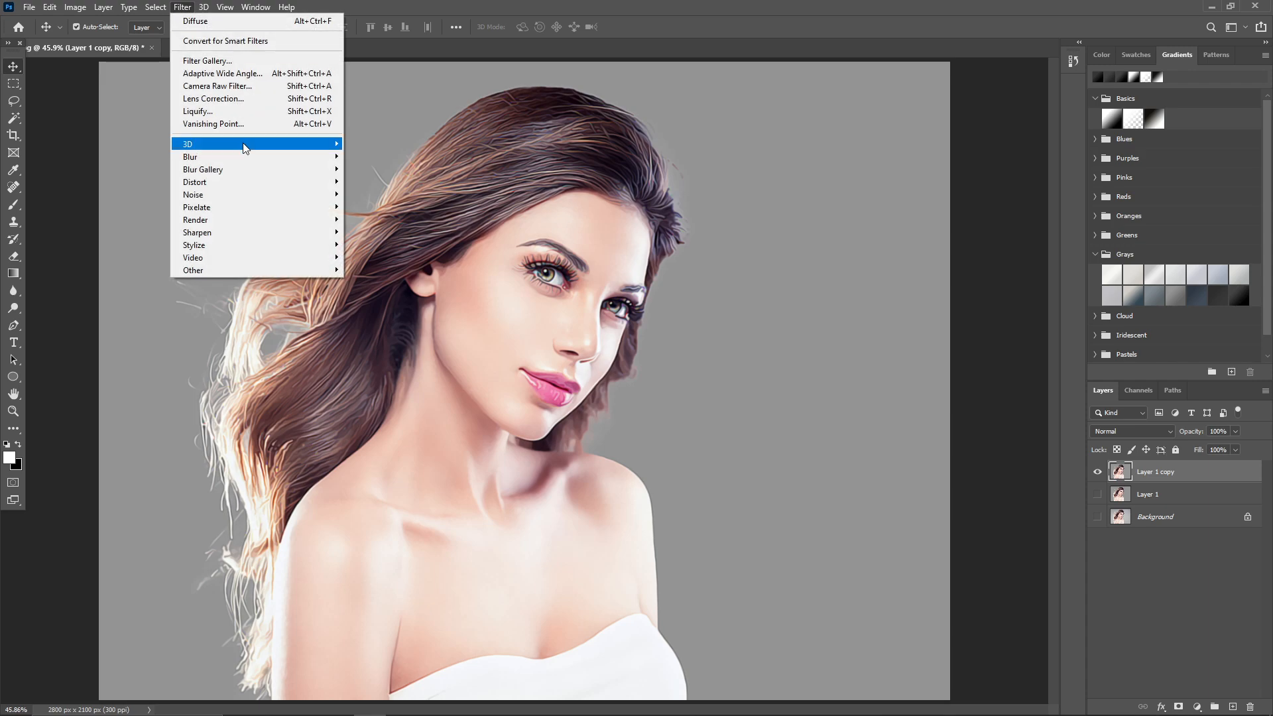
mouse_move(247, 233)
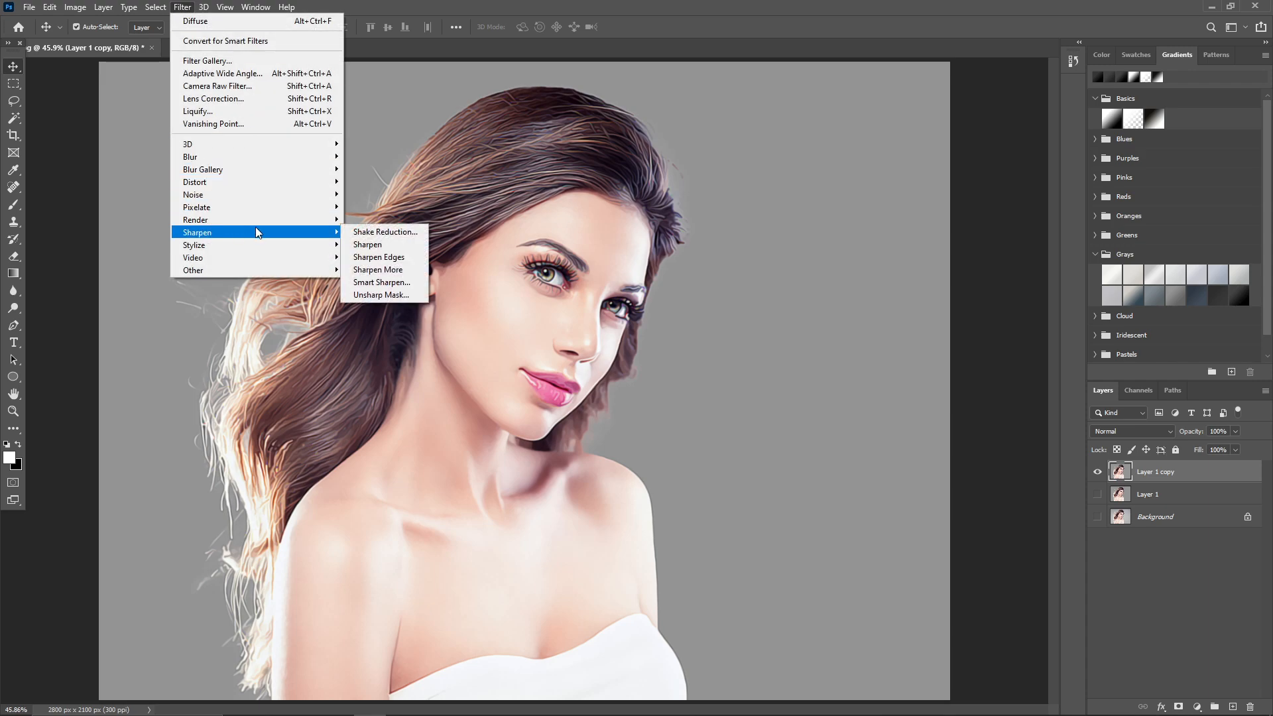
click(393, 282)
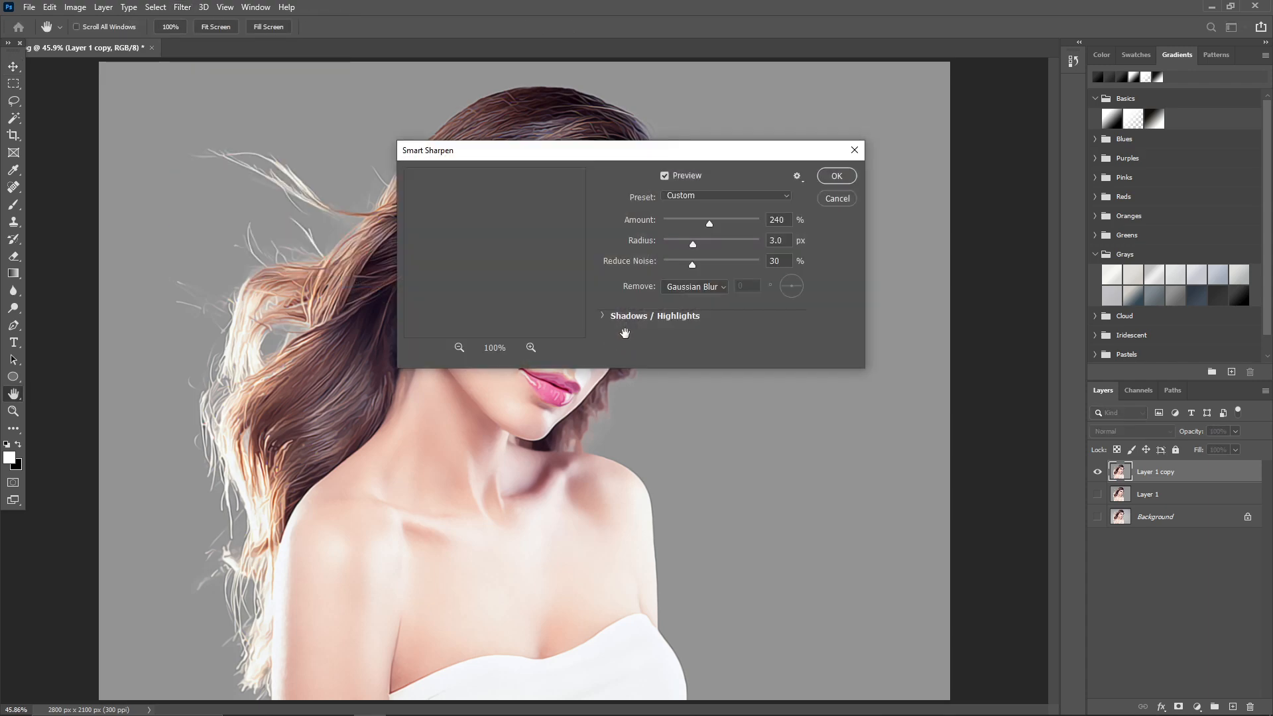
double_click(788, 223)
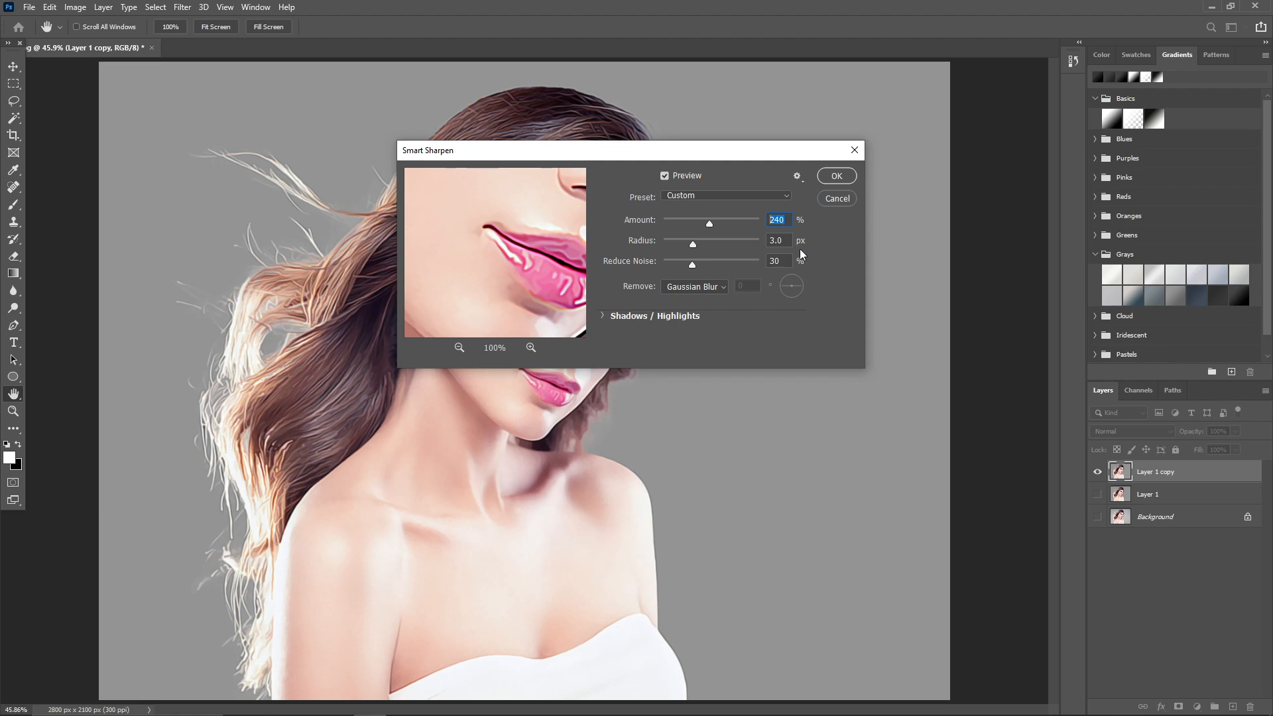
click(708, 286)
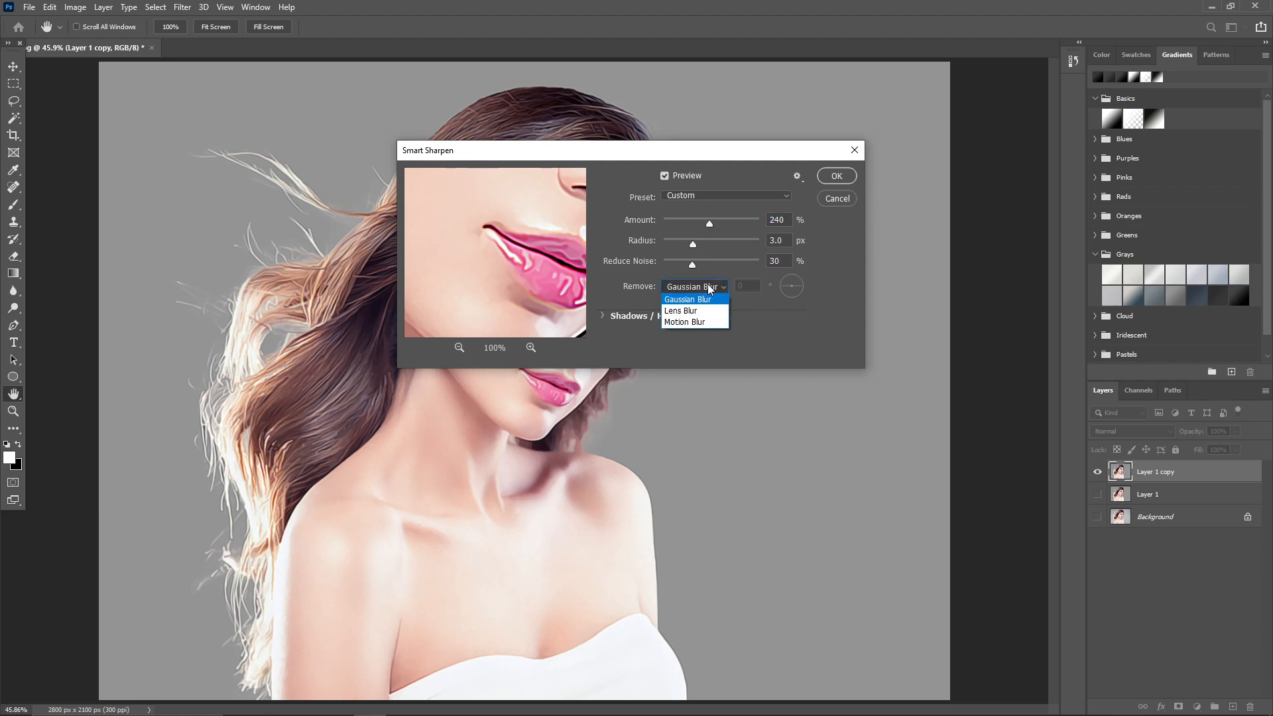
click(708, 288)
click(837, 176)
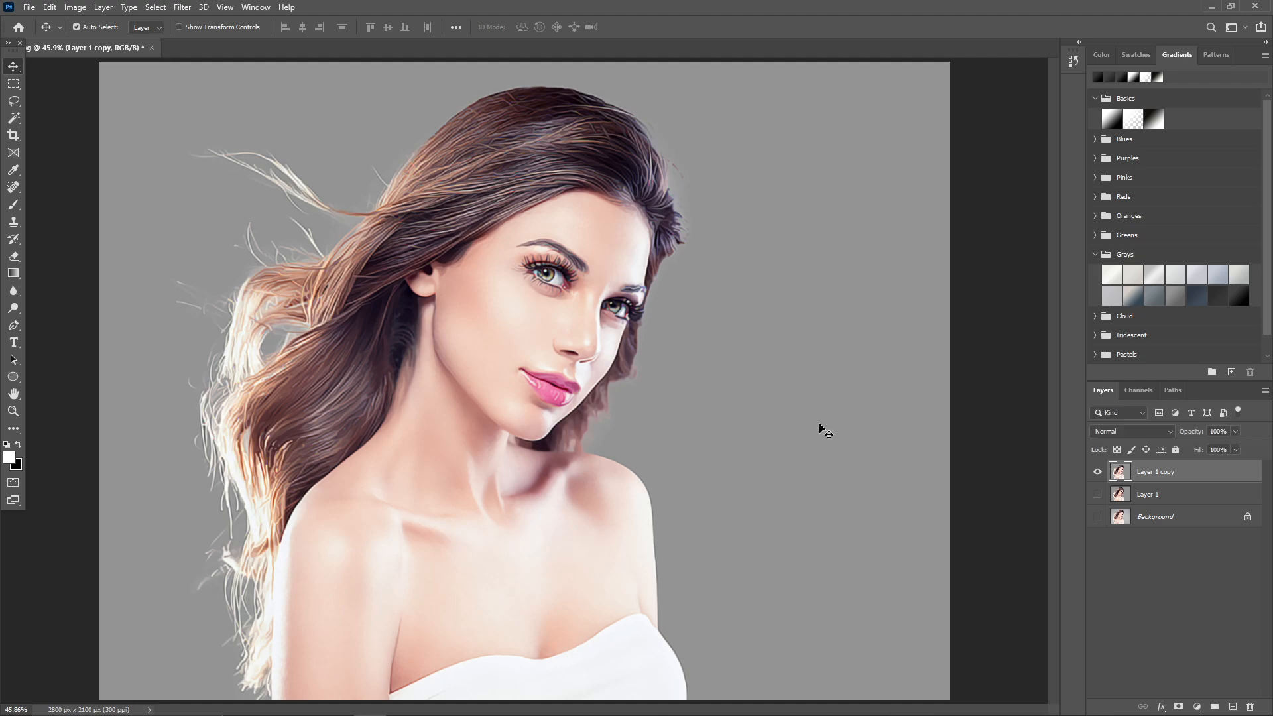
Show Layer 1 and toggle Layer 1 copy's visibility to compare the portrait before and after the effect.
click(1098, 494)
click(1098, 473)
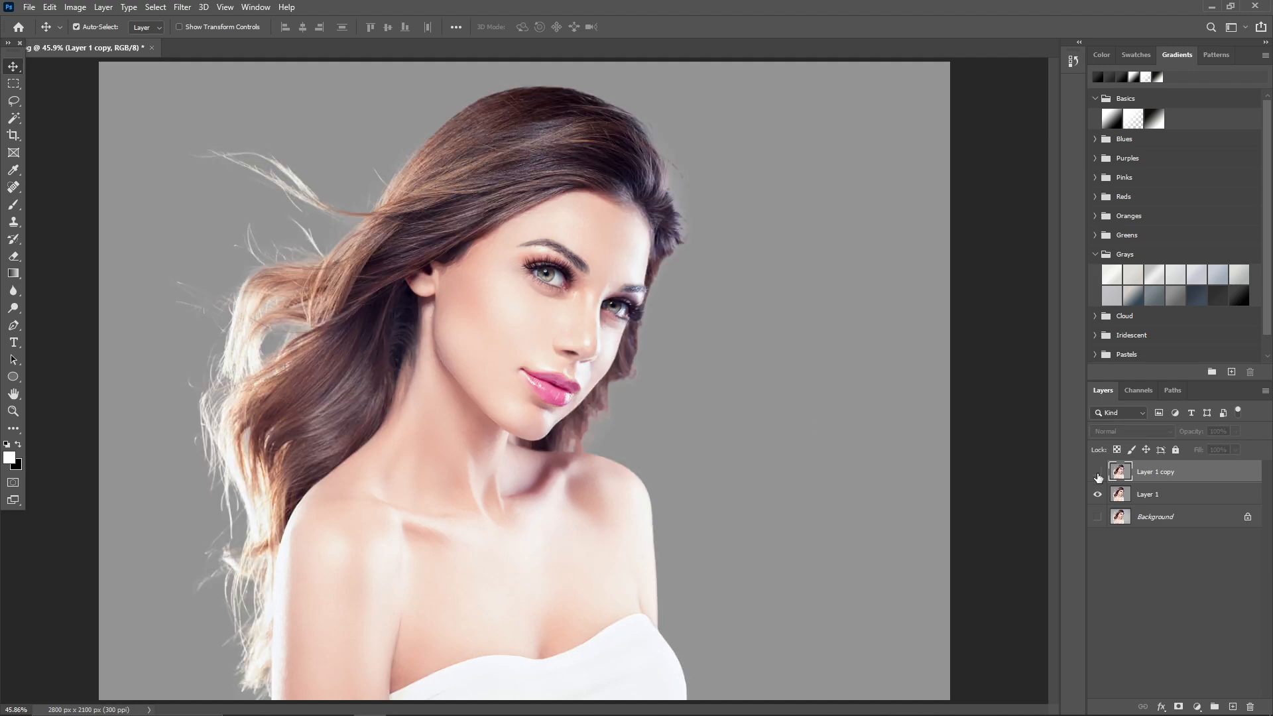
click(1098, 473)
click(1099, 473)
click(1098, 473)
Delete Layer 1 and convert Layer 1 copy to a smart object.
click(1153, 502)
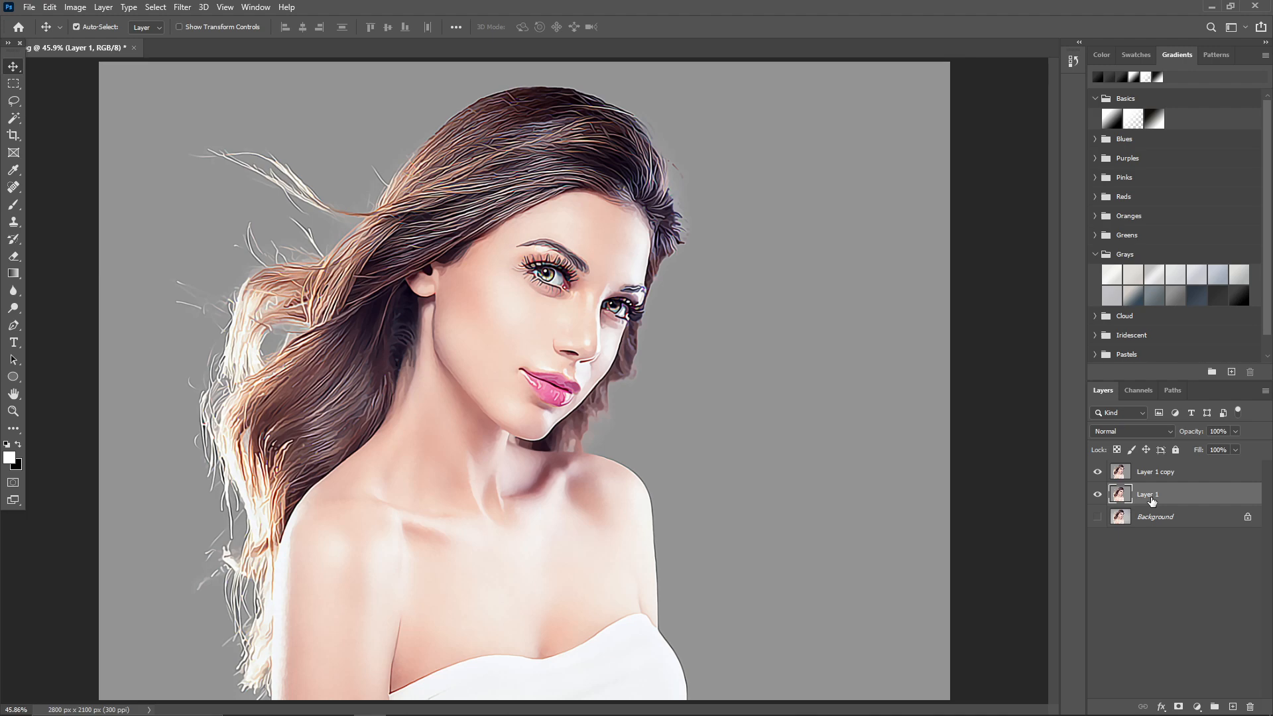
key(Delete)
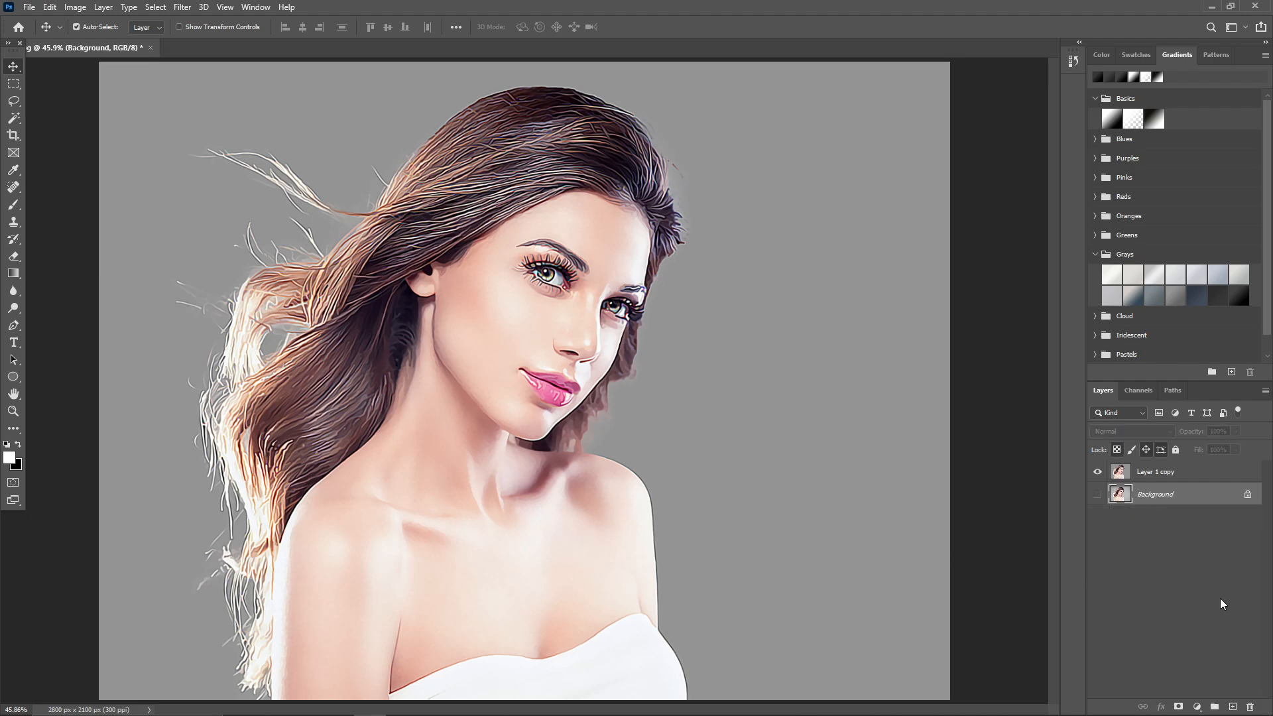
click(1182, 474)
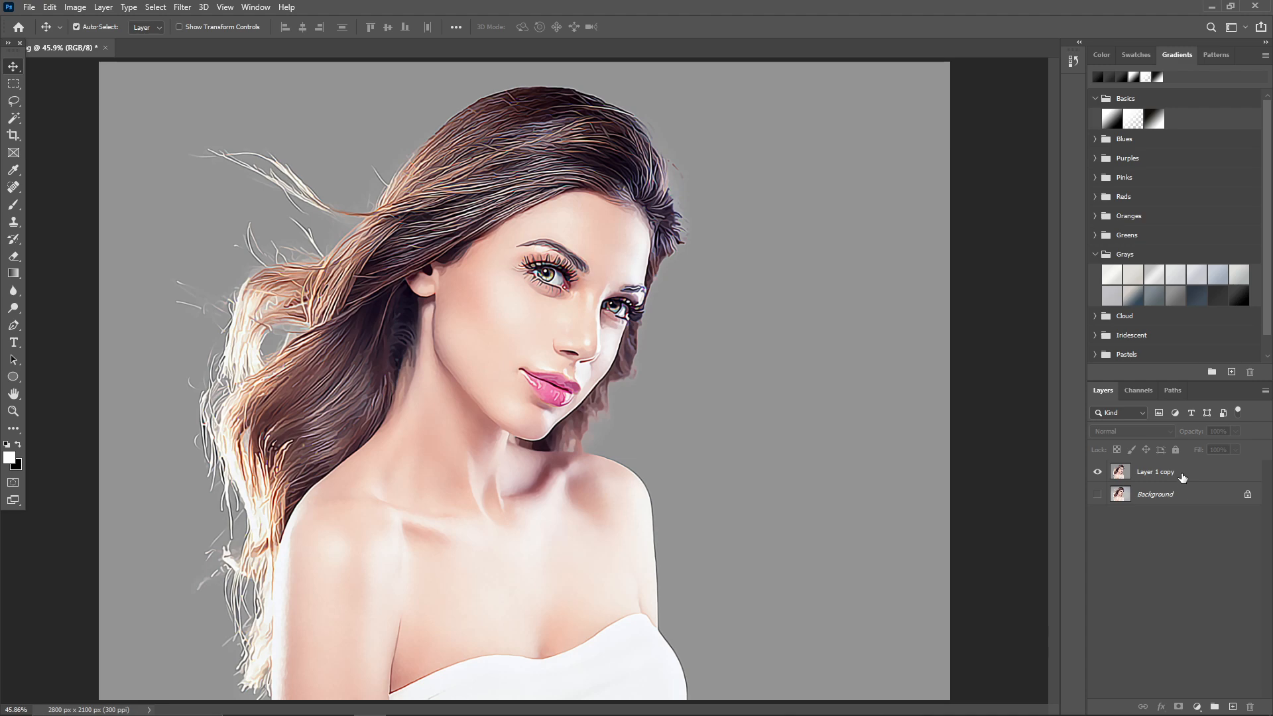
right_click(1182, 473)
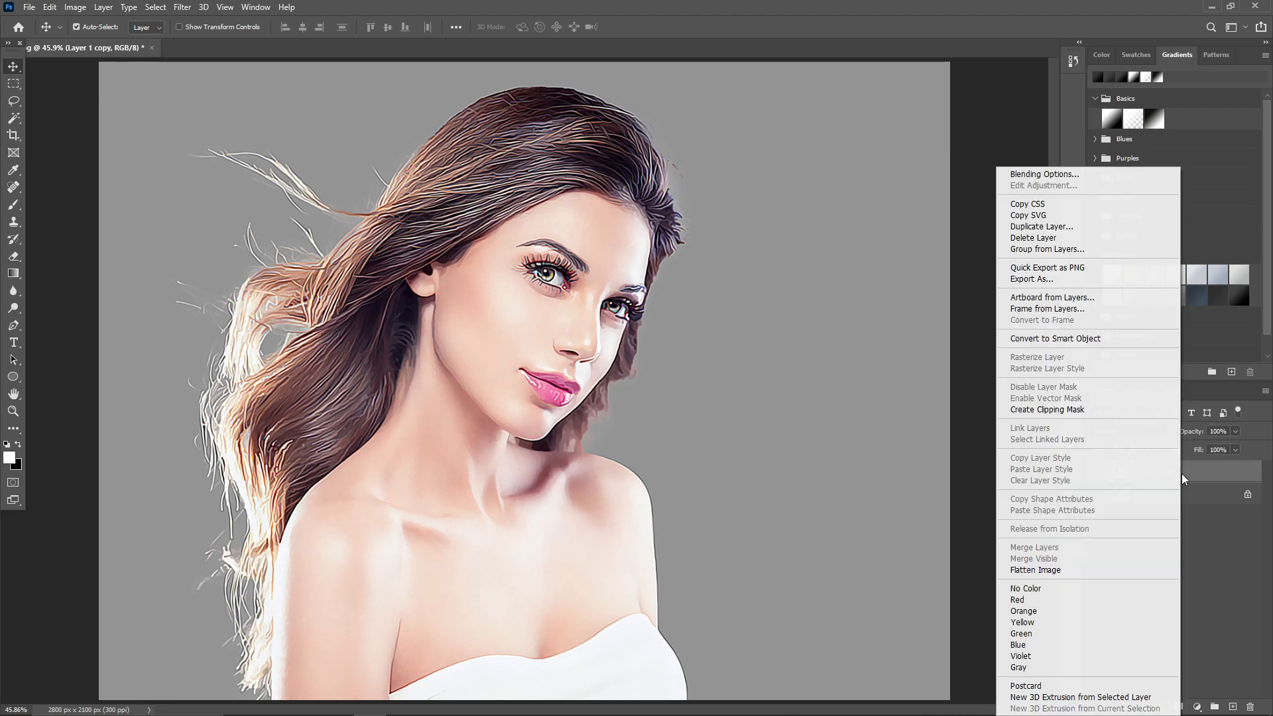
click(1079, 339)
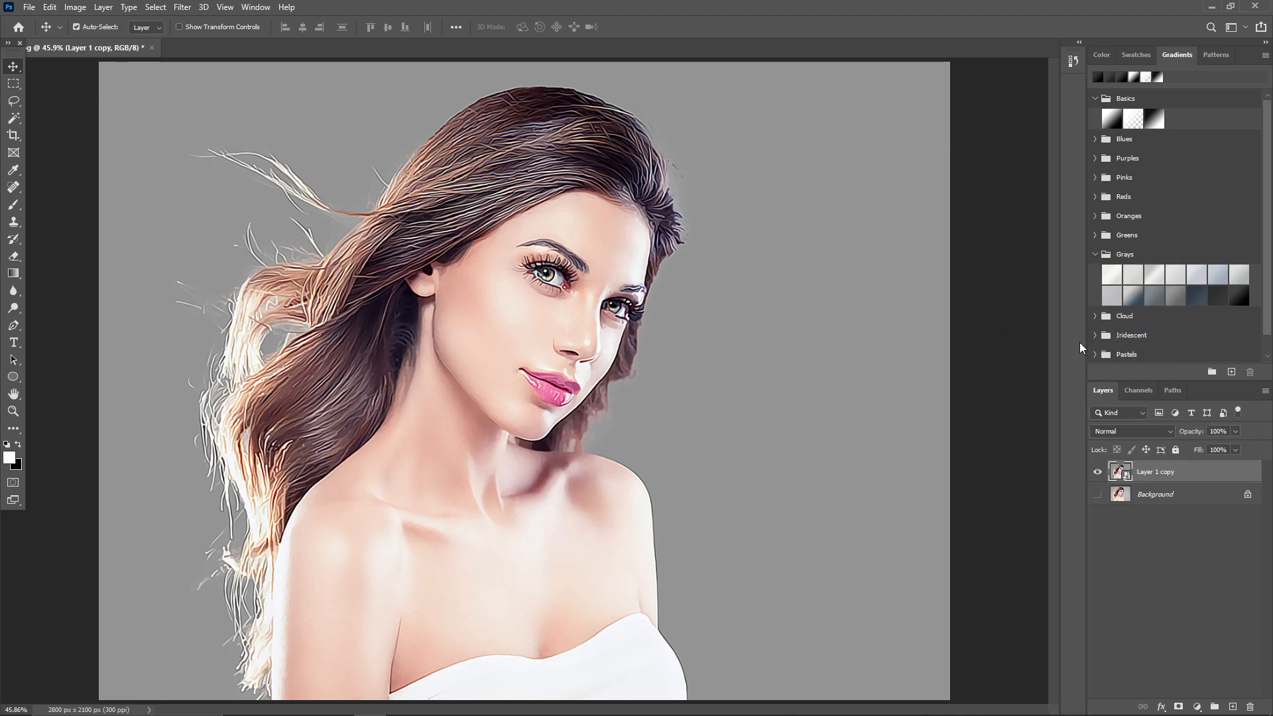
Duplicate the smart object layer twice and rename the original Layer 1 copy to Hard_Effect.
key(ctrl+j)
key(ctrl+j)
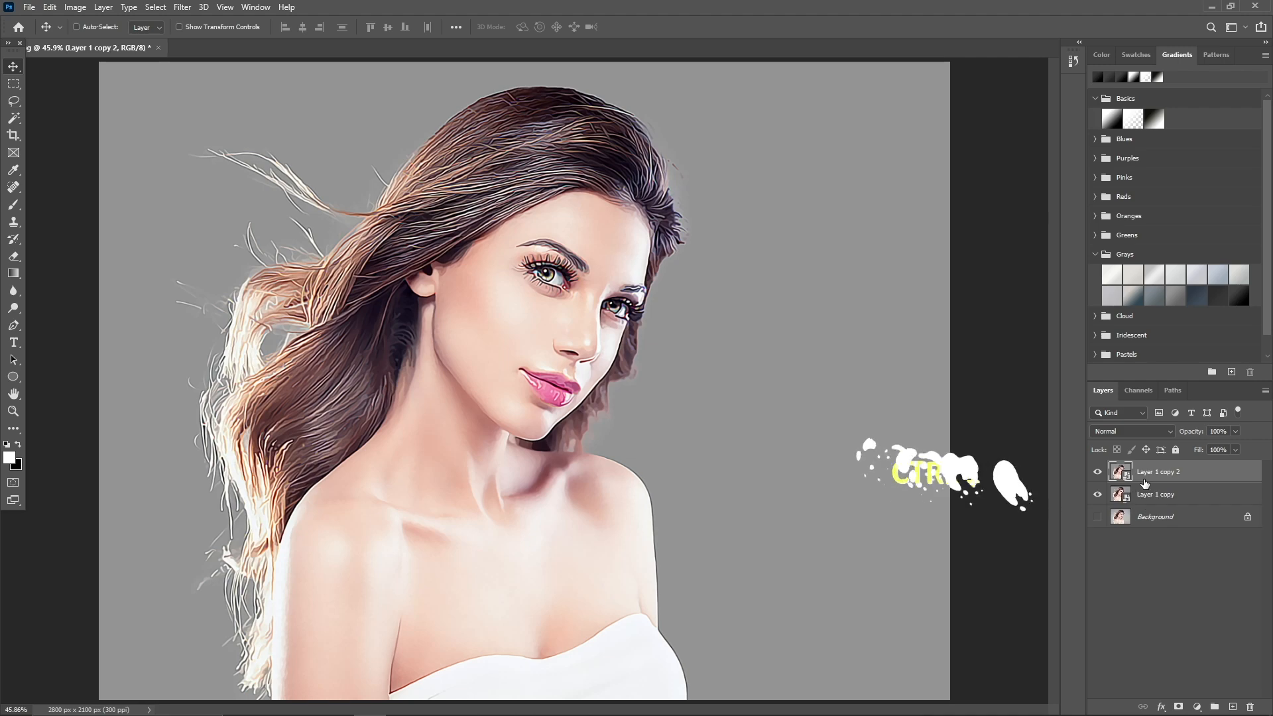
double_click(1152, 517)
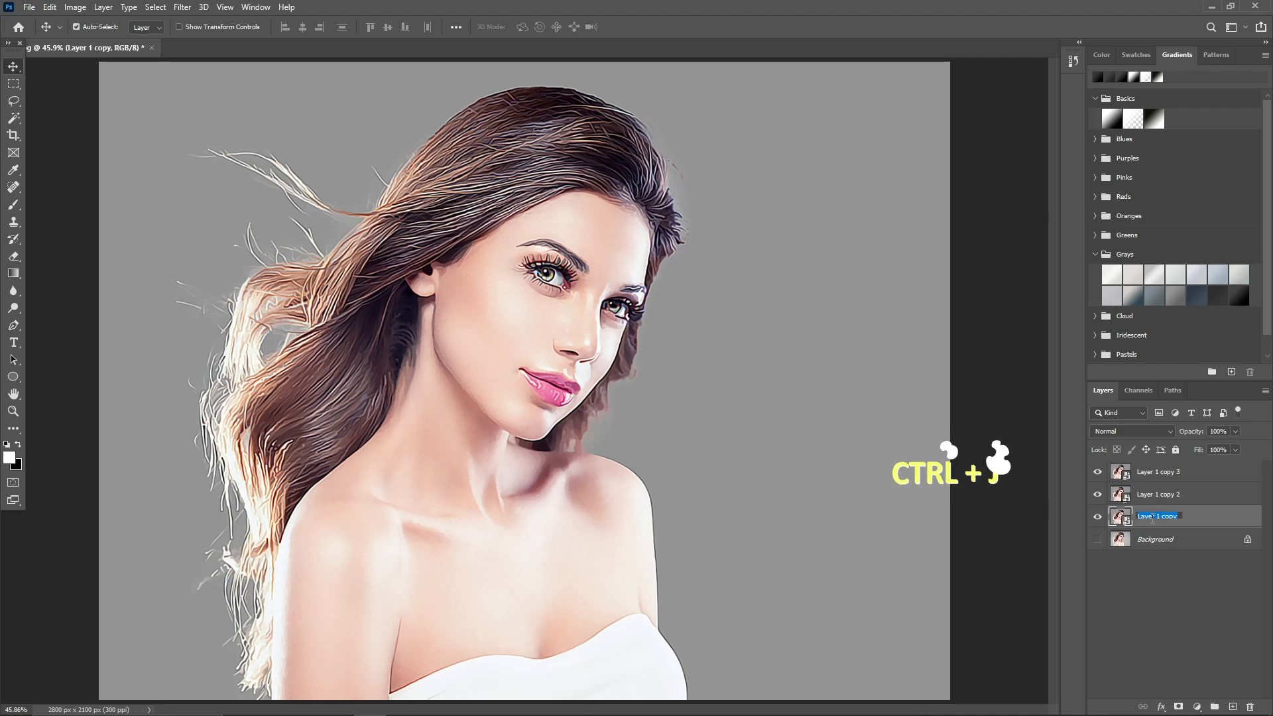
text(Hard_Effec)
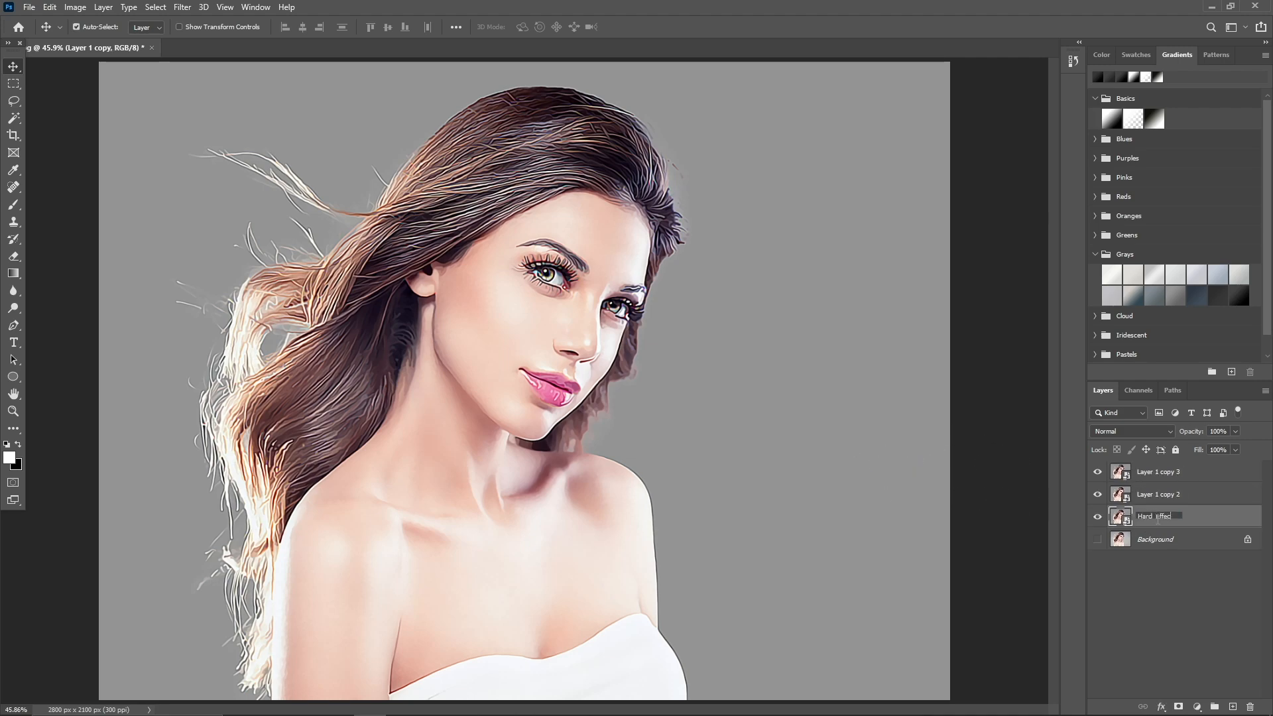
text(t)
Rename Layer 1 copy 2 as Soft_Effect and Layer 1 copy 3 as High_Pass.
double_click(1162, 494)
text(Scft_Effect)
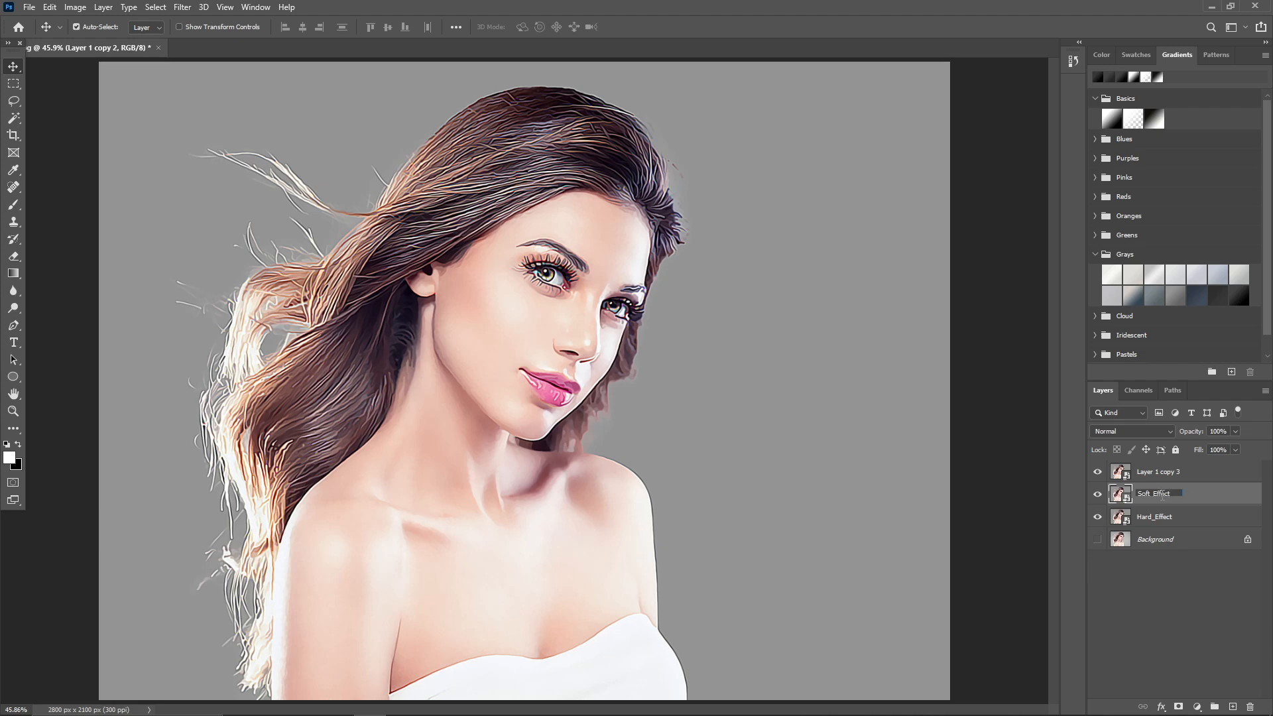
double_click(1150, 472)
text(High Pass)
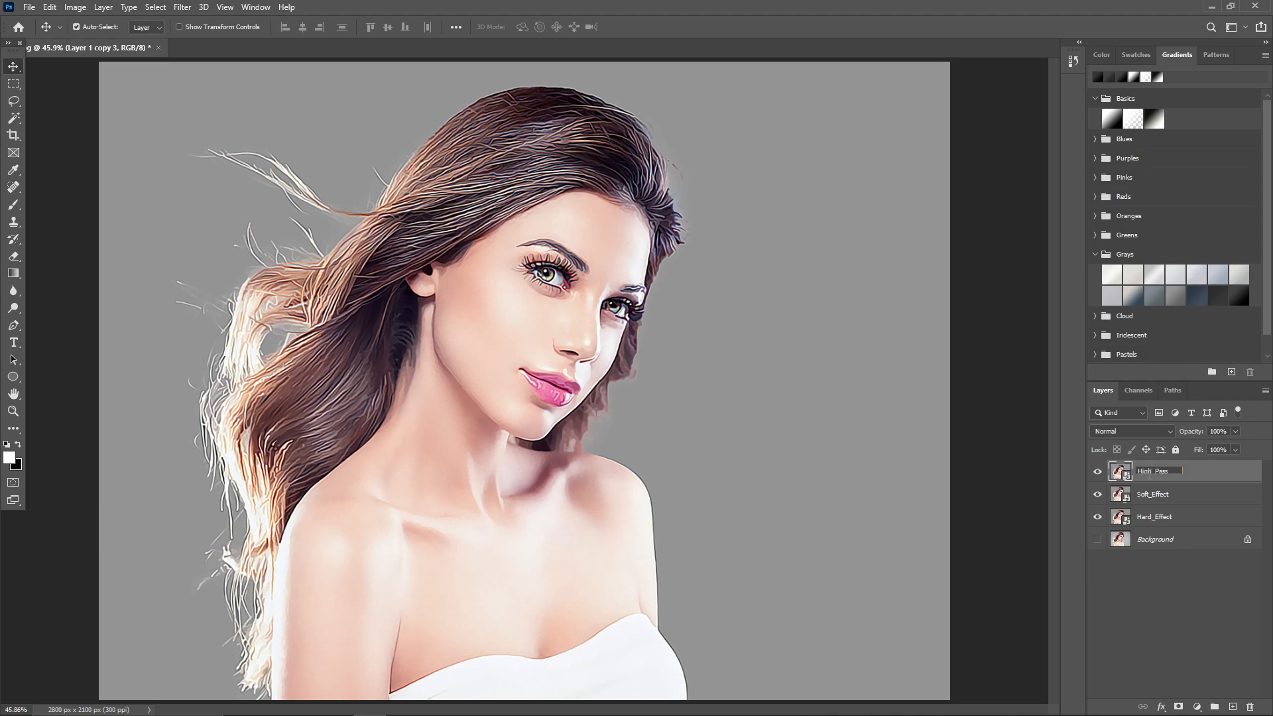
click(1179, 607)
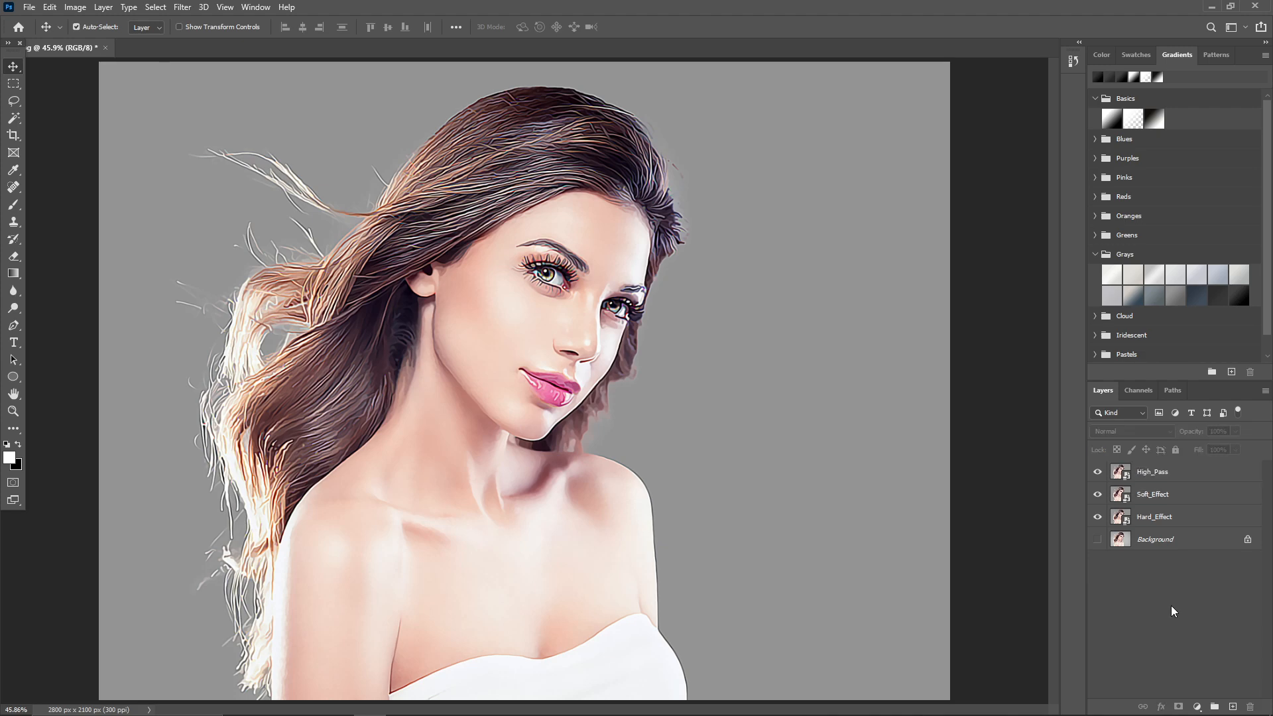
Hide the High_Pass and Soft_Effect layers and make Hard_Effect the active layer.
click(1098, 472)
click(1097, 495)
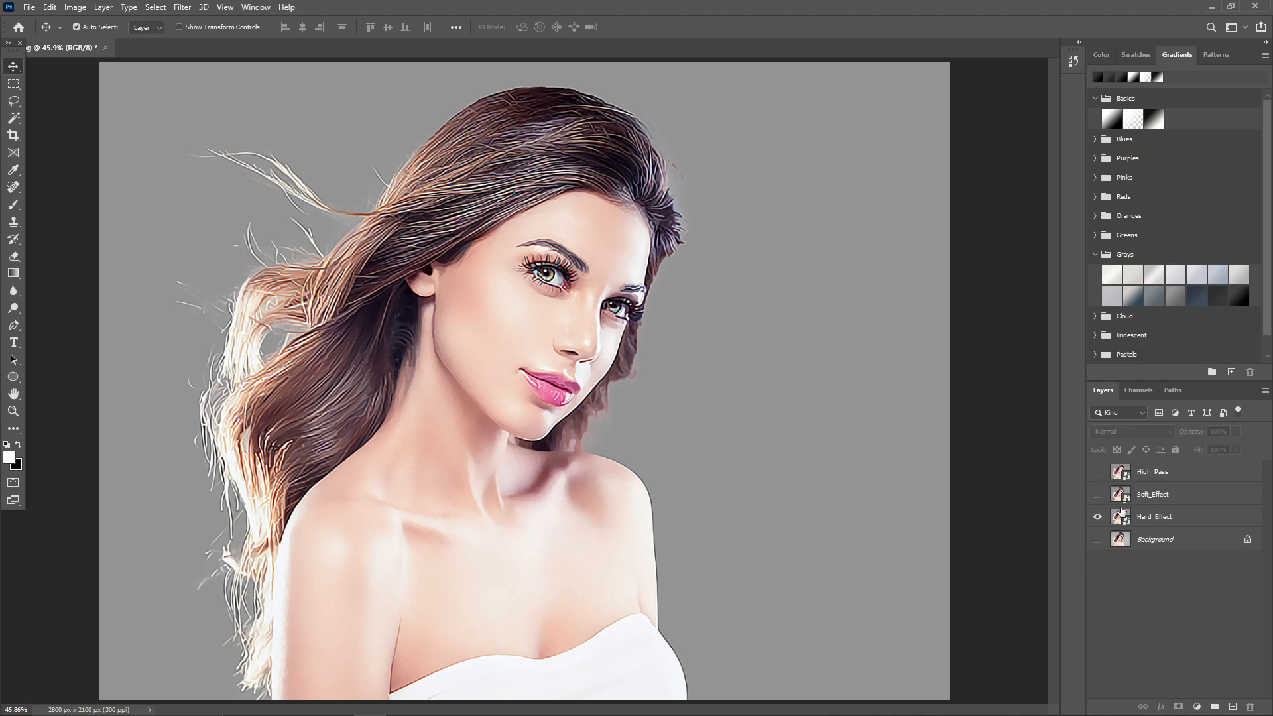
click(1165, 519)
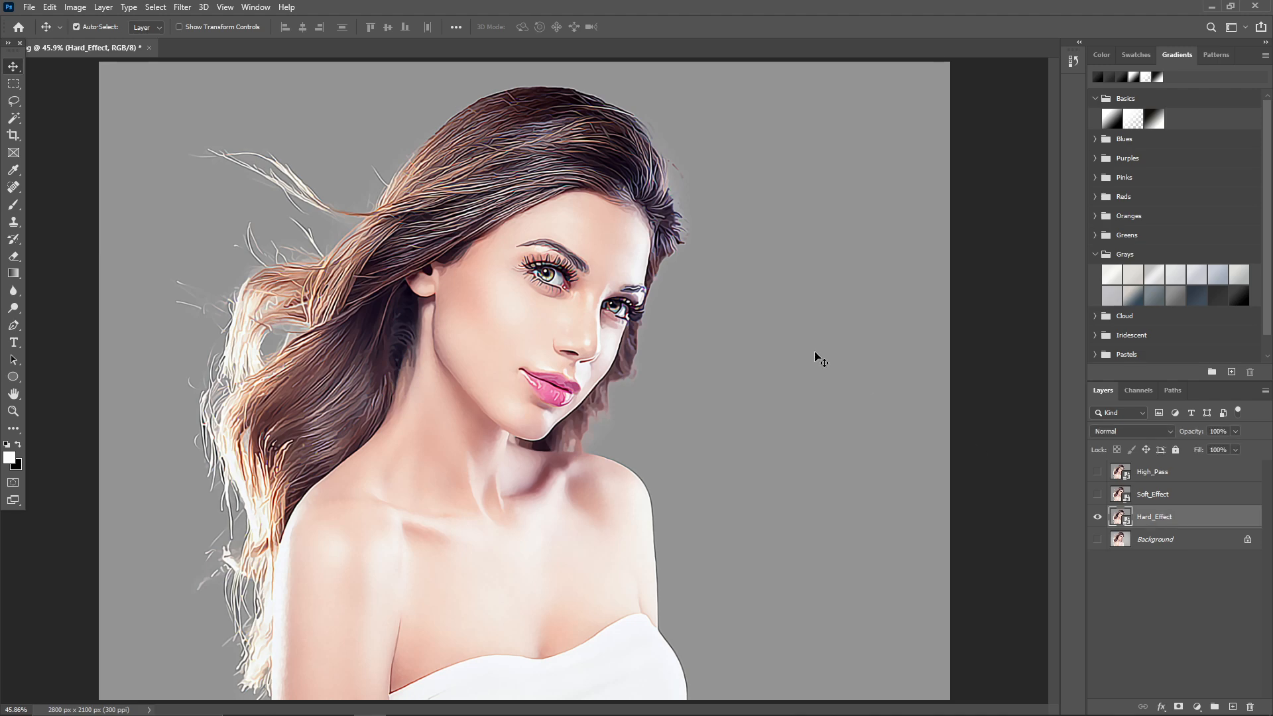
Apply the Filter Gallery's Cutout effect to Hard_Effect with 8 levels, edge simplicity 5 and edge fidelity 1.
click(184, 8)
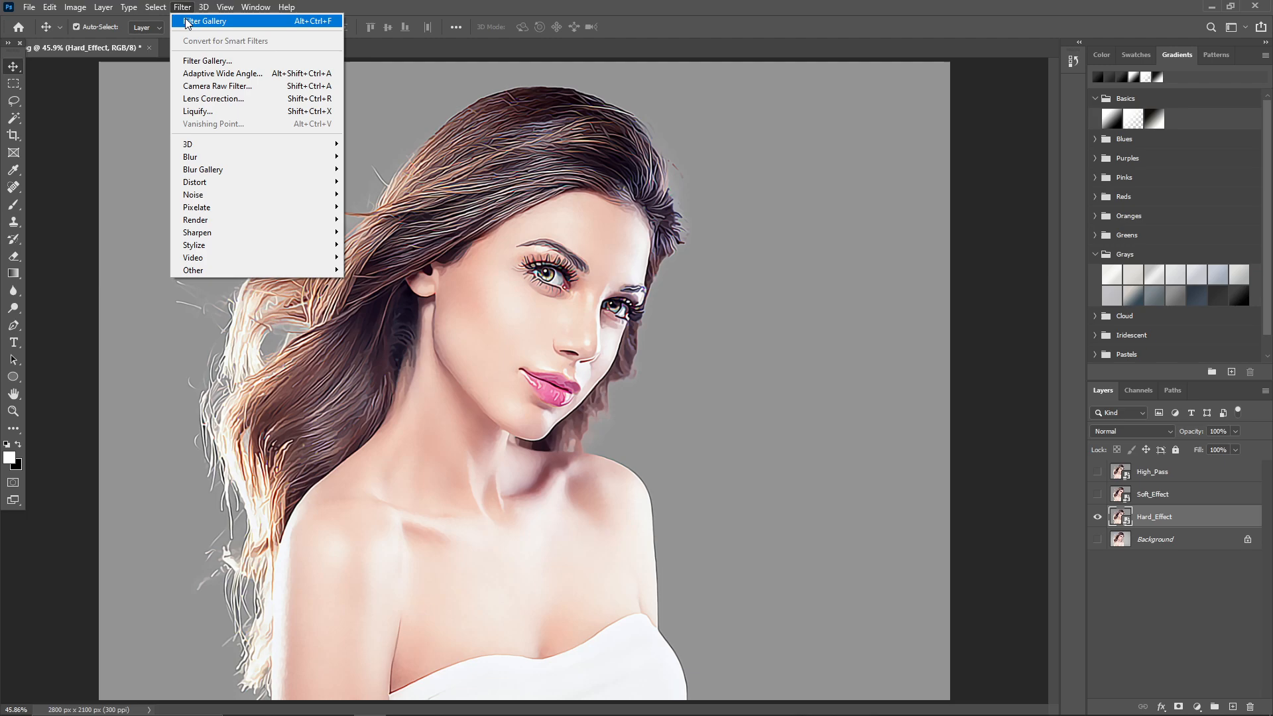
click(192, 62)
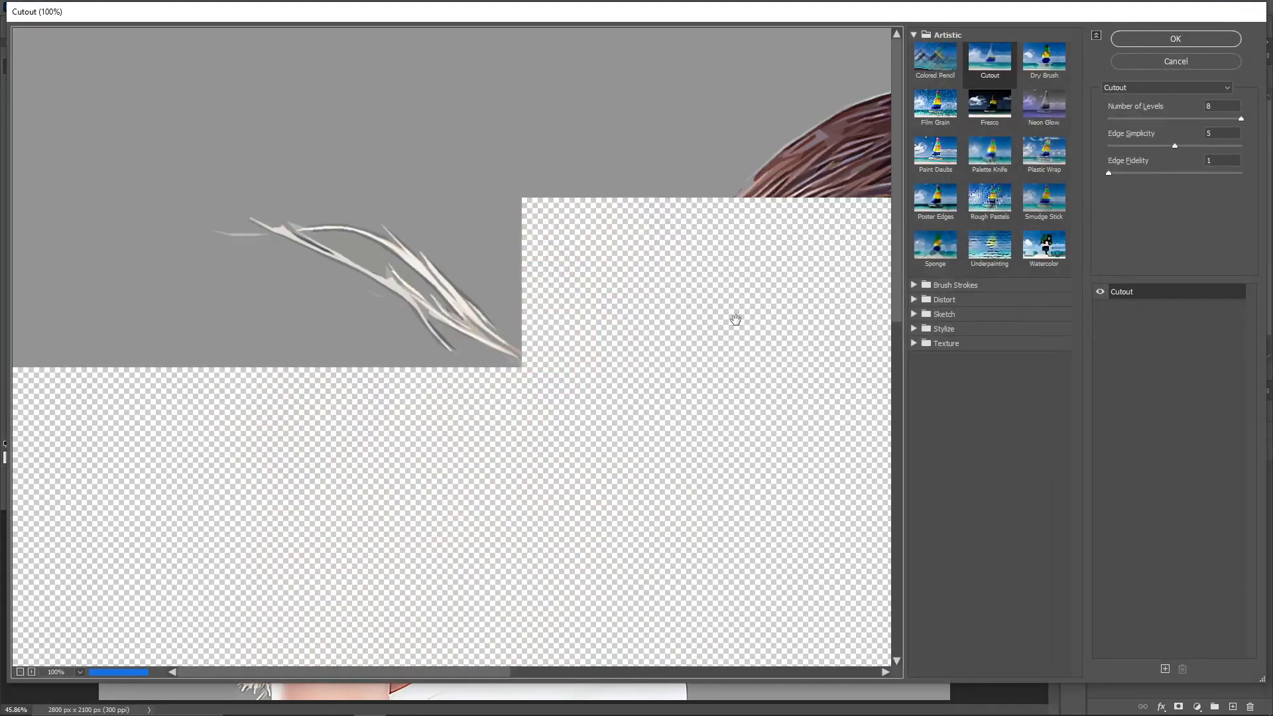
key(ctrl+minus)
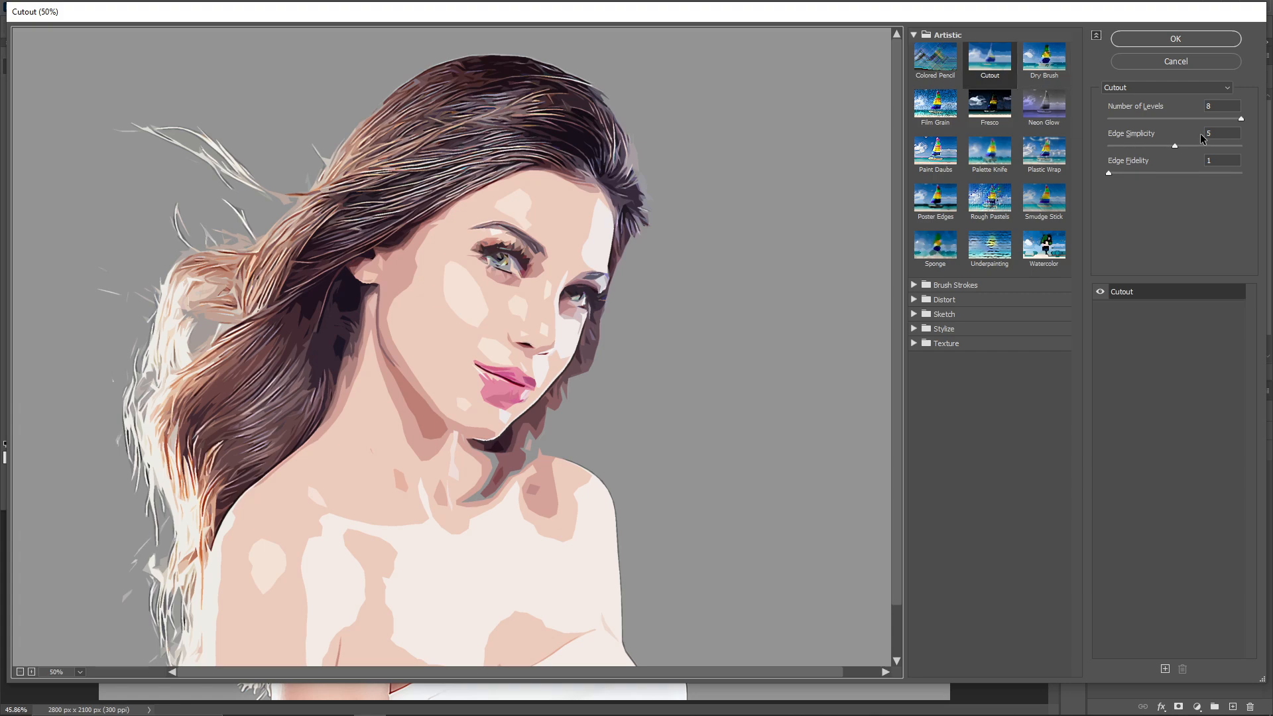
click(1222, 106)
text(3)
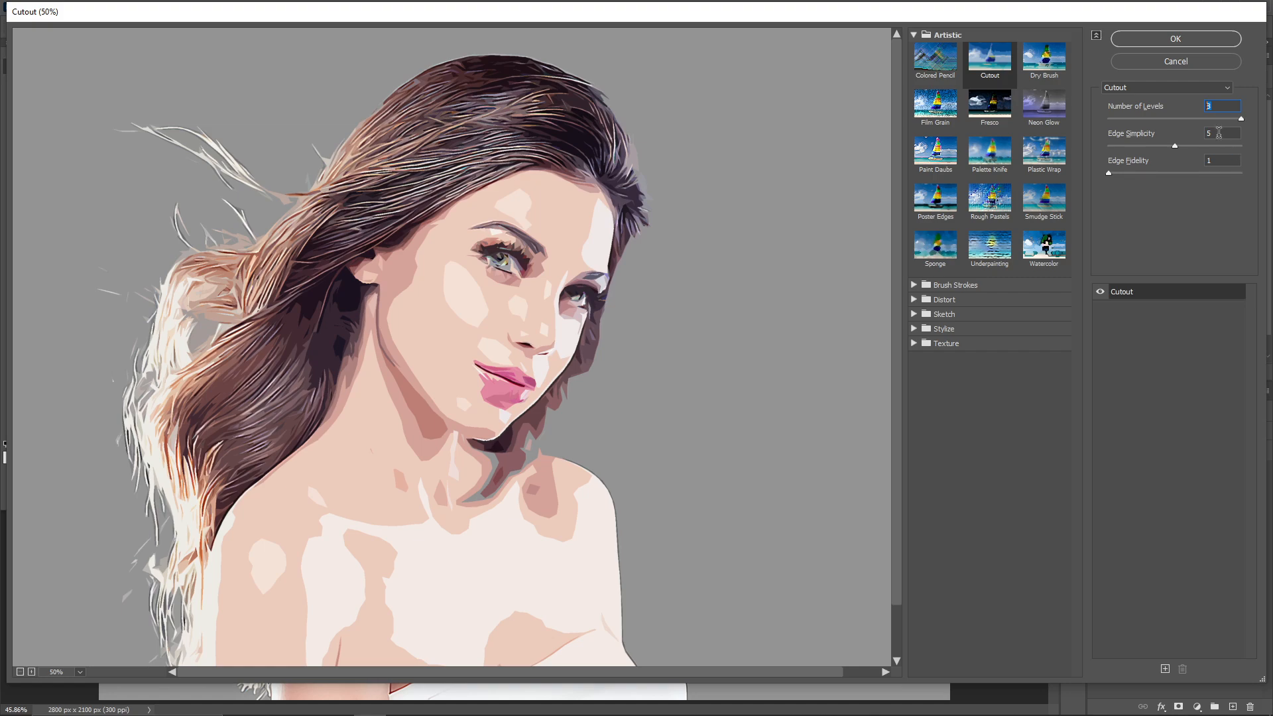
click(1217, 131)
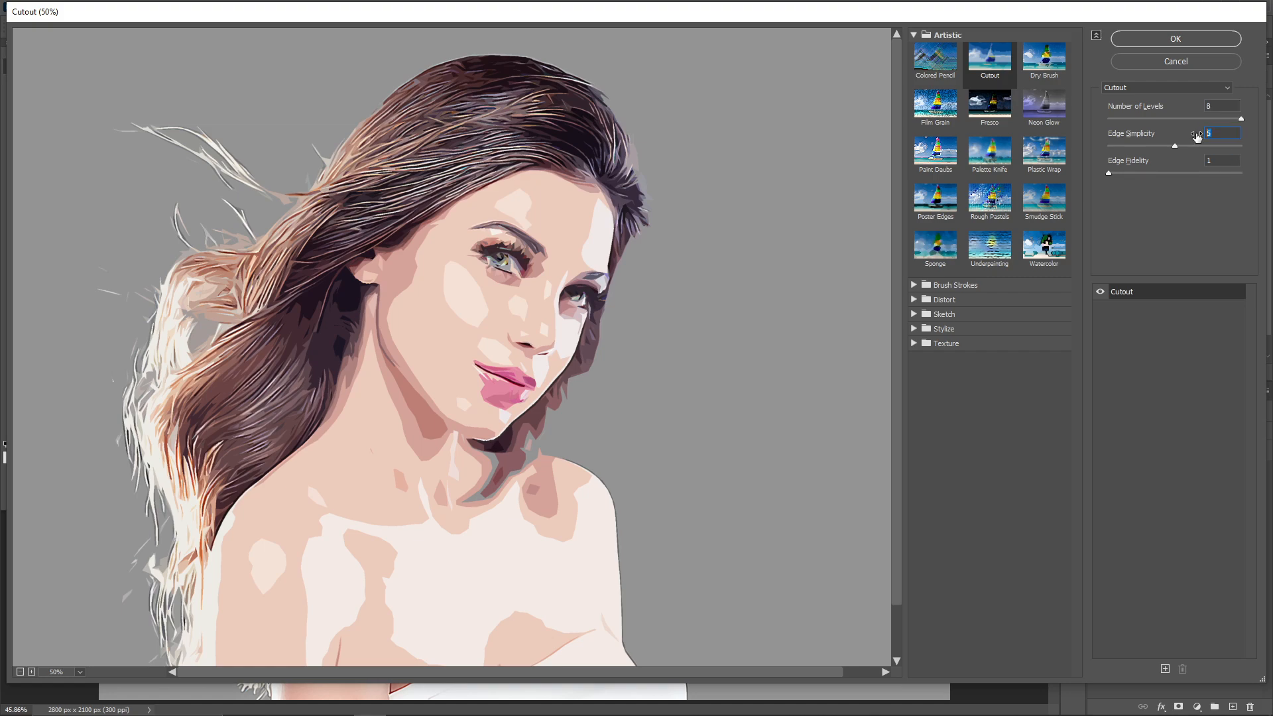
click(1221, 160)
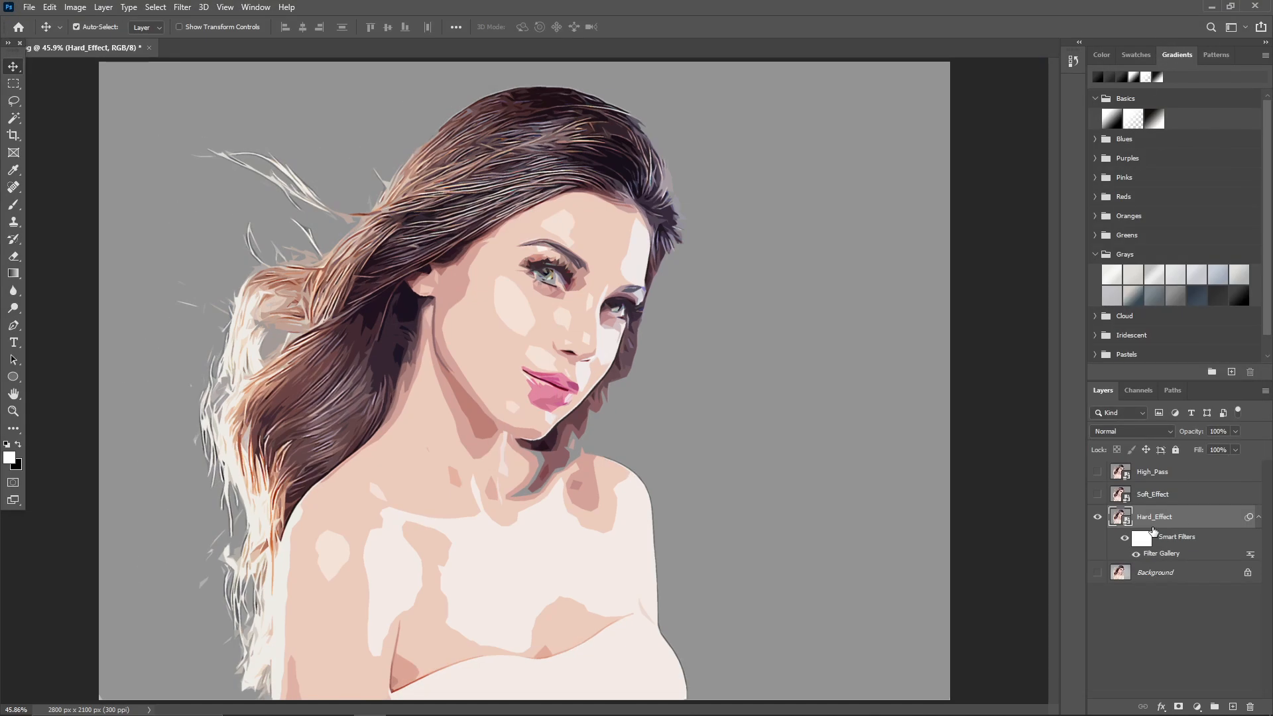
Apply an Unsharp Mask to Hard_Effect with amount 150%, radius 2.0 pixels and threshold 0.
click(188, 10)
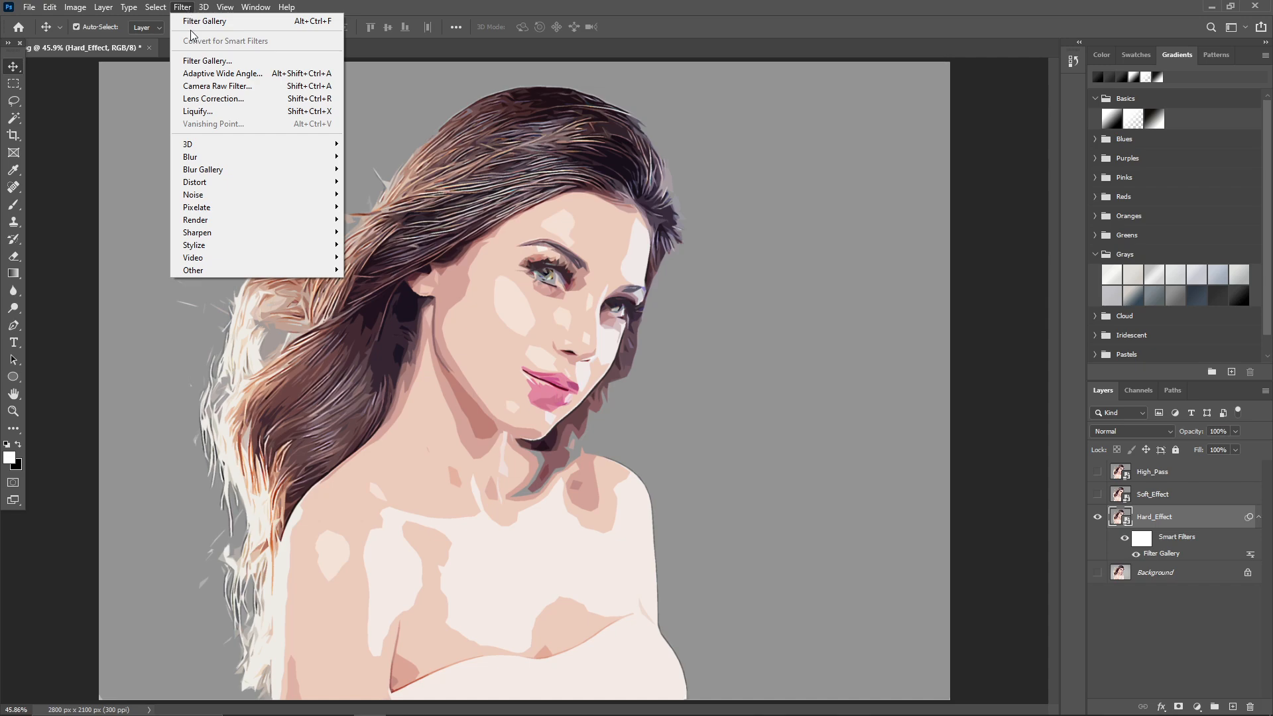
mouse_move(230, 240)
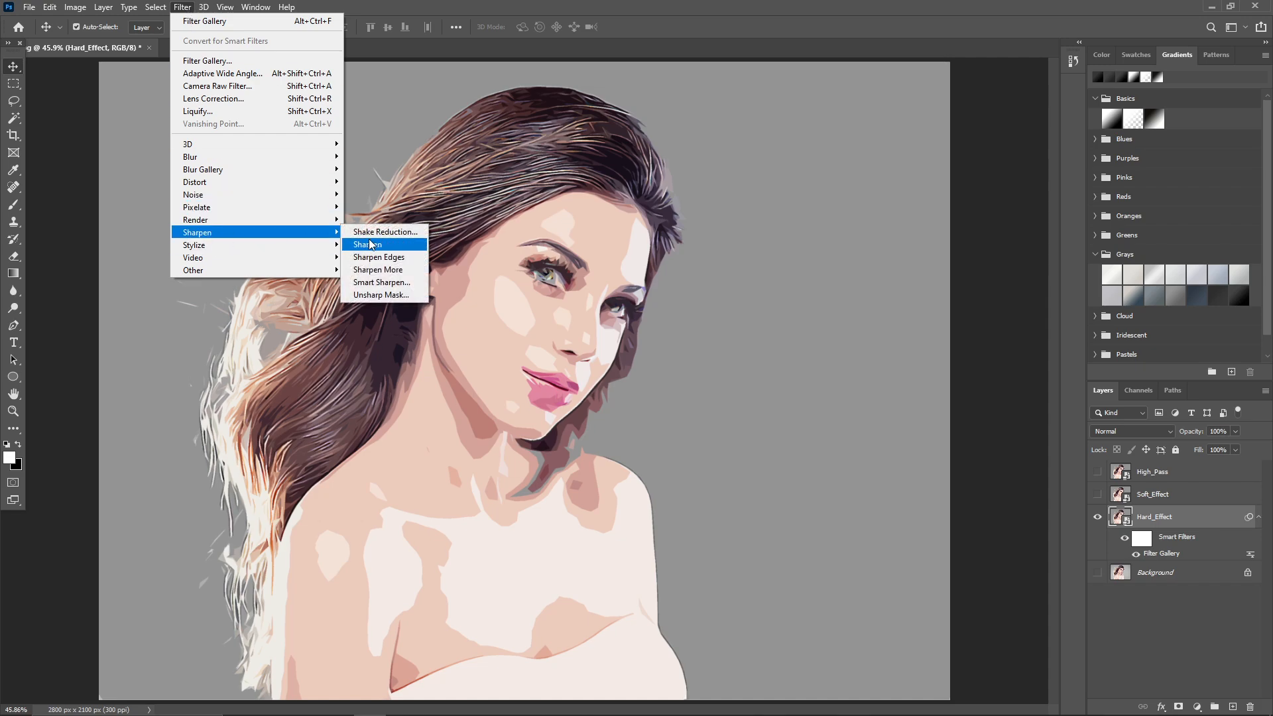
click(381, 295)
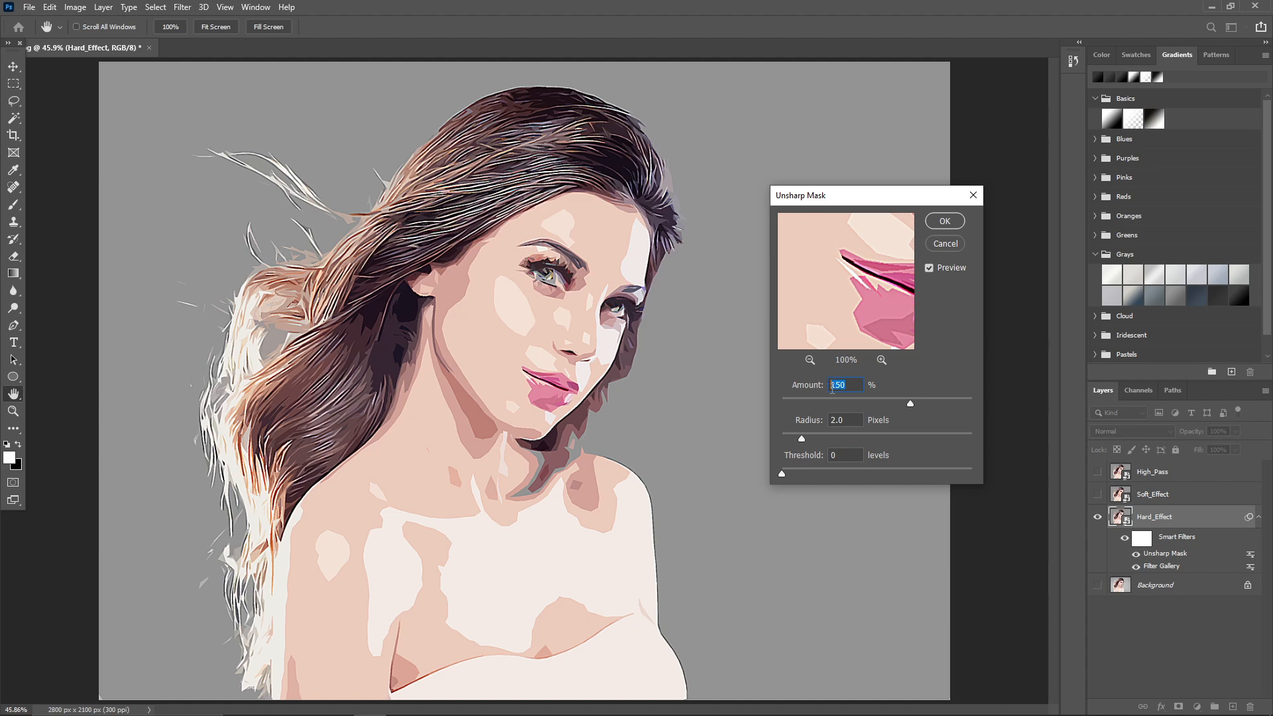
click(848, 427)
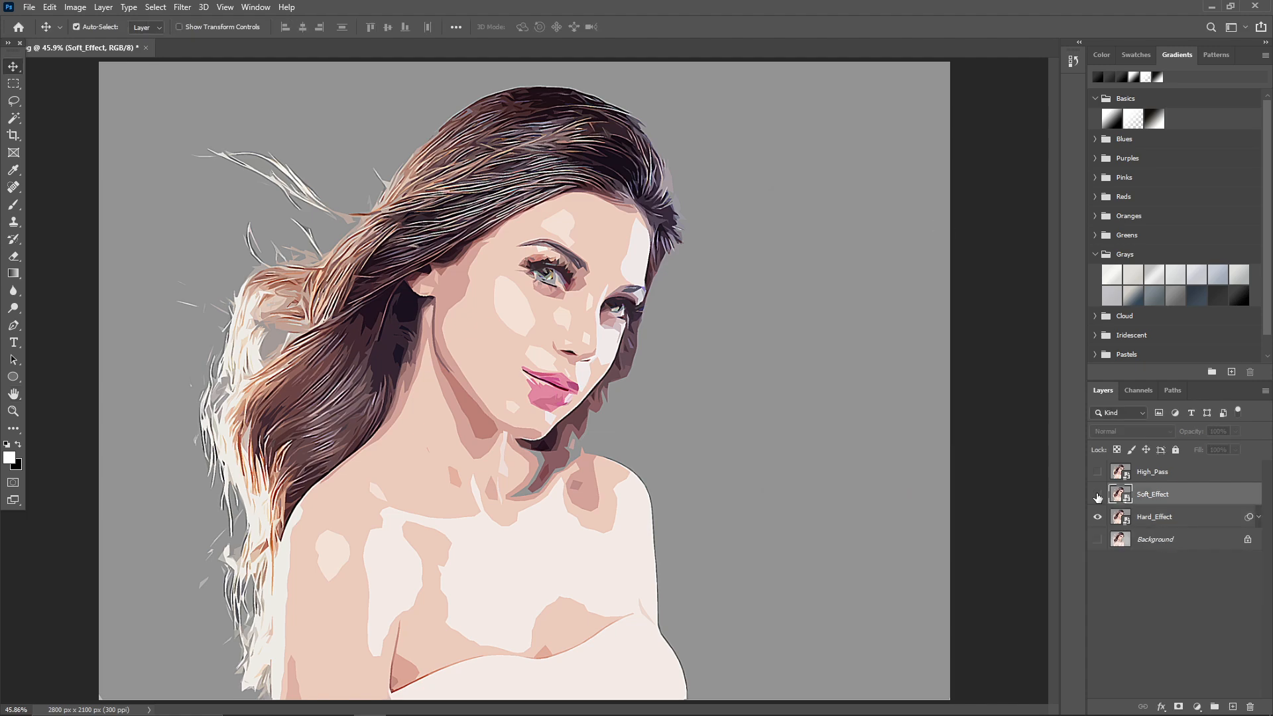
Show the Soft_Effect layer and apply Cutout to it with 8 levels, edge simplicity 6 and edge fidelity 1.
click(1097, 494)
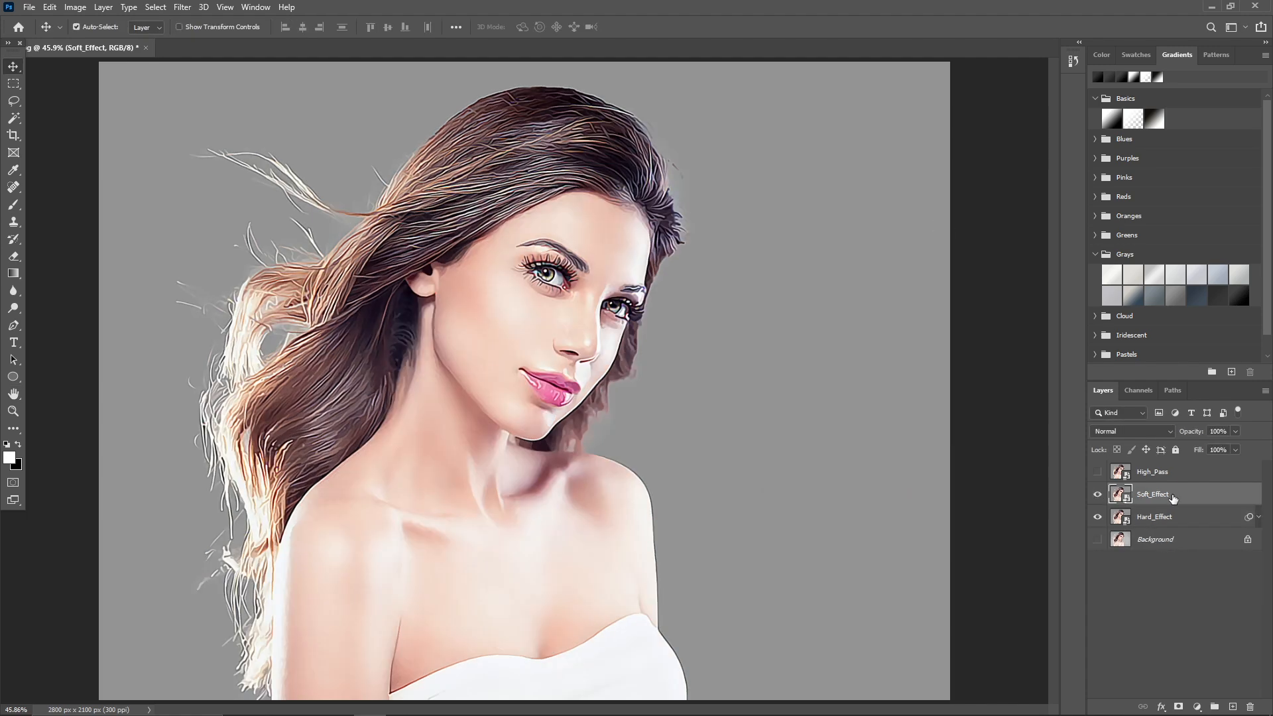
click(182, 7)
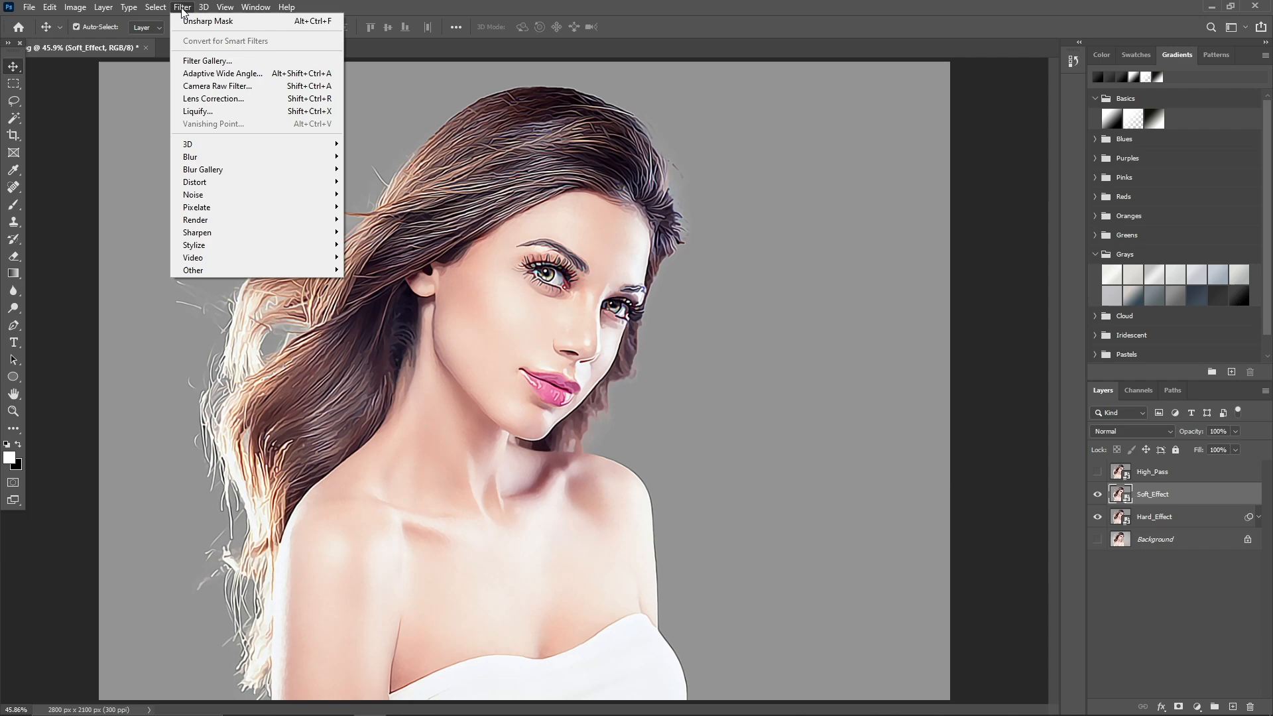
click(201, 61)
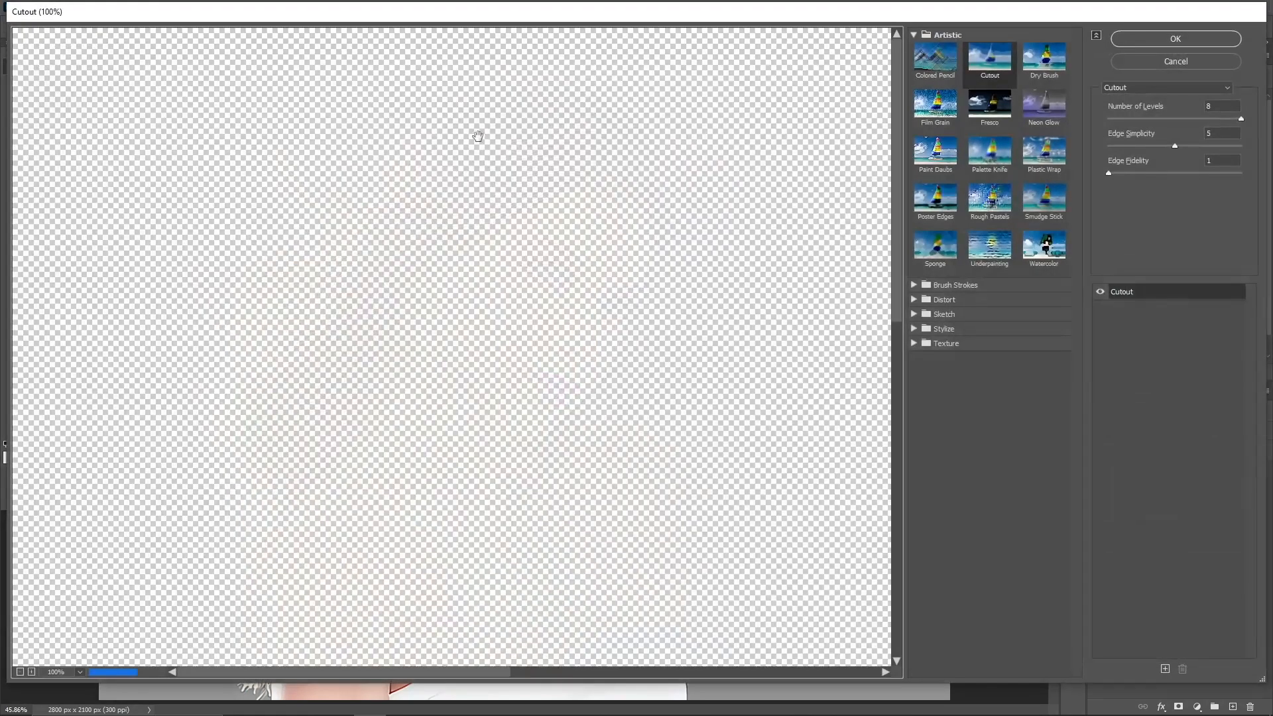
key(ctrl+minus)
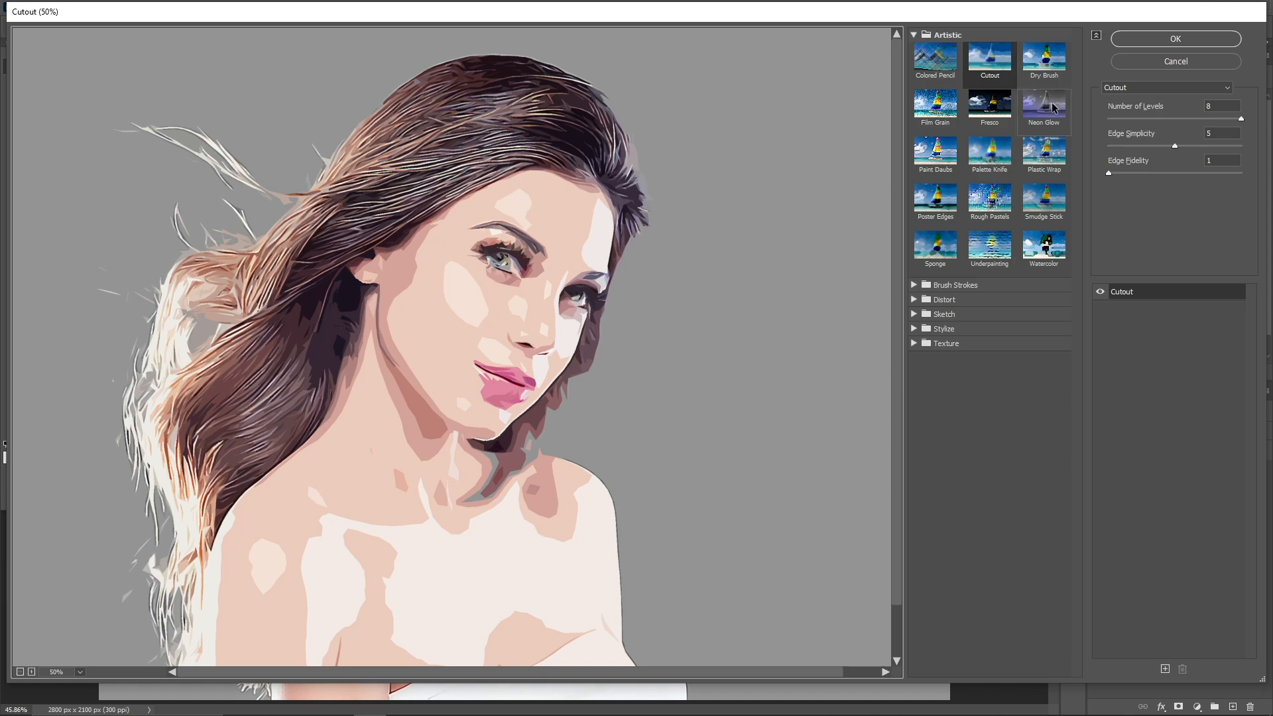
double_click(1222, 106)
text(3)
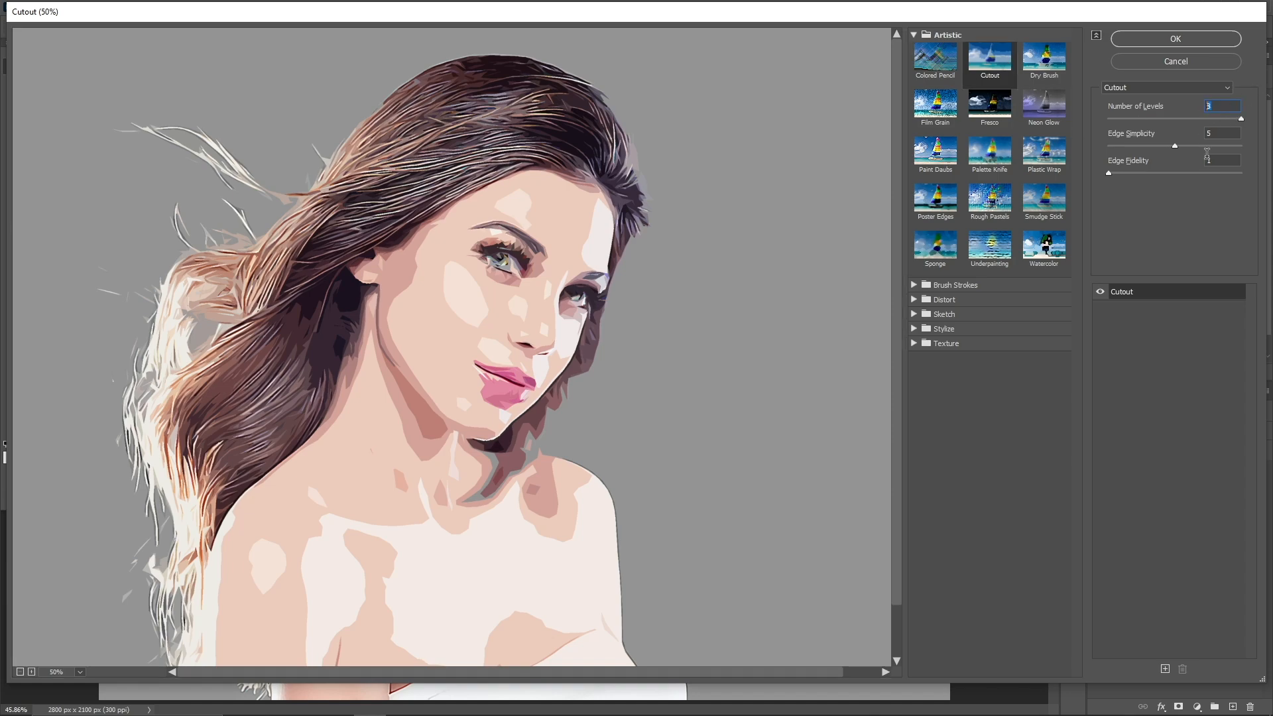
key(Tab)
text(6)
click(1165, 43)
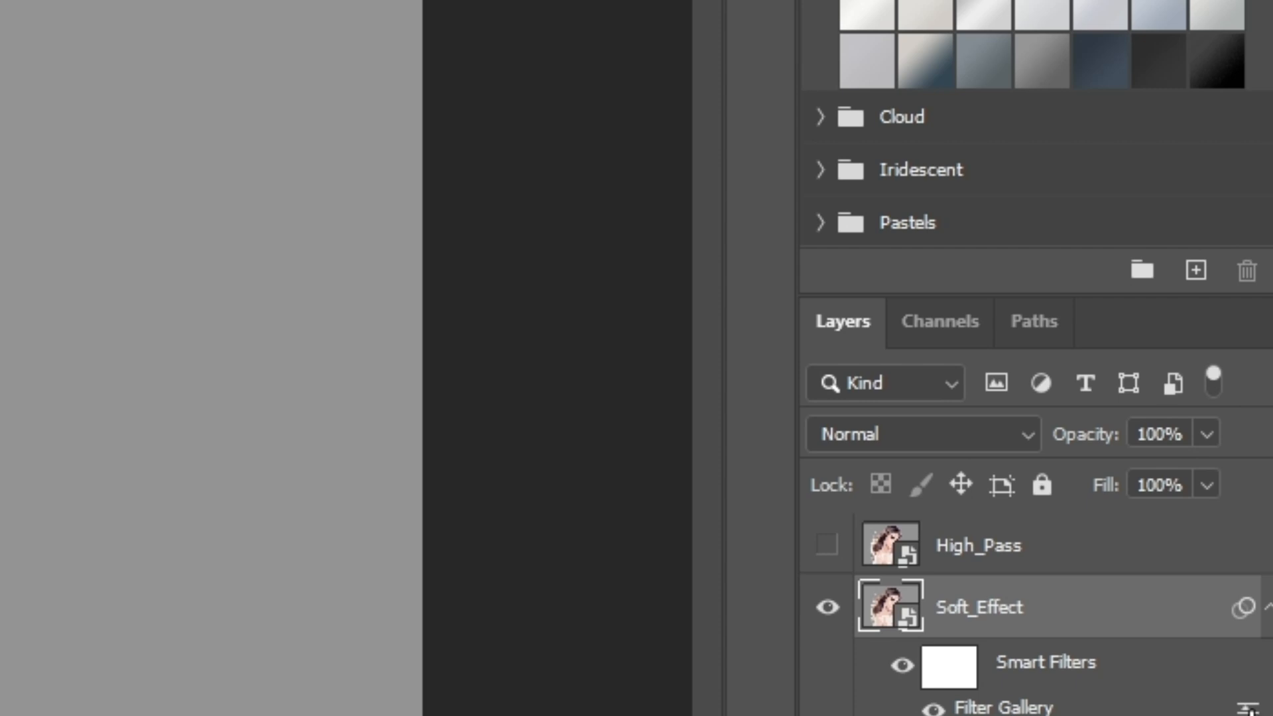
Set the blending opacity of Soft_Effect's Filter Gallery smart filter to 35%.
double_click(1248, 708)
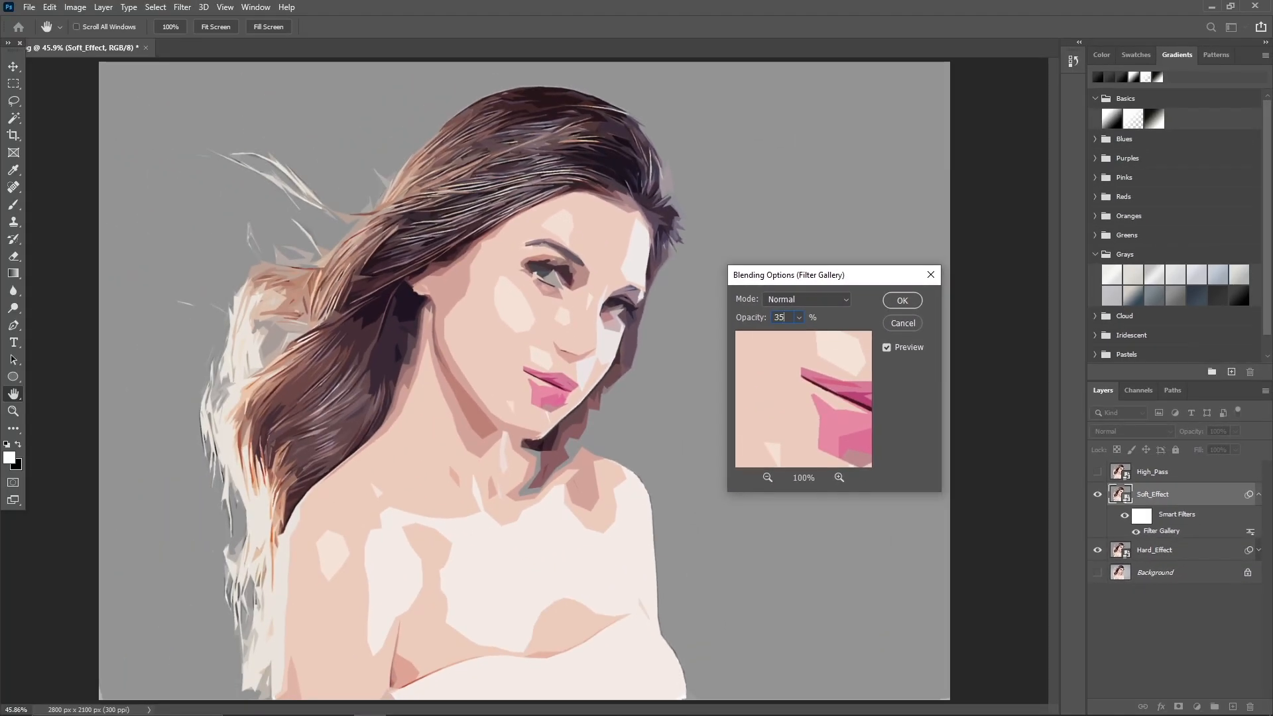
text(35)
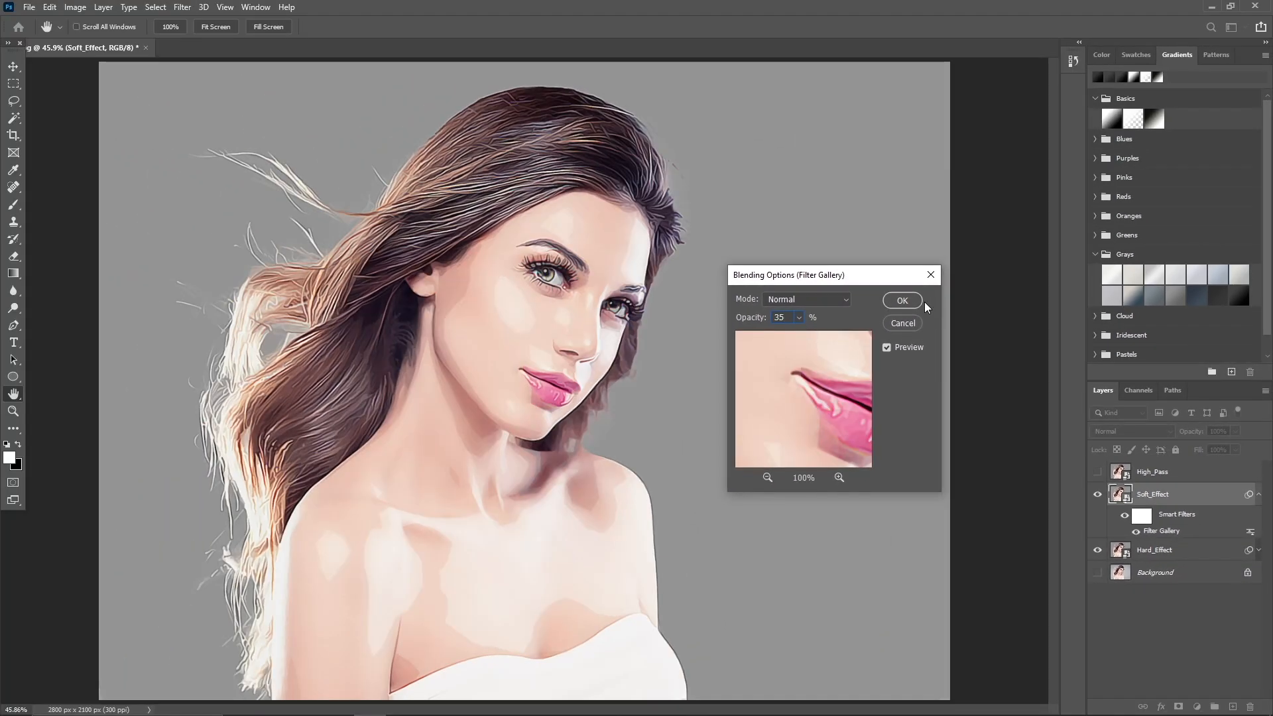
click(804, 269)
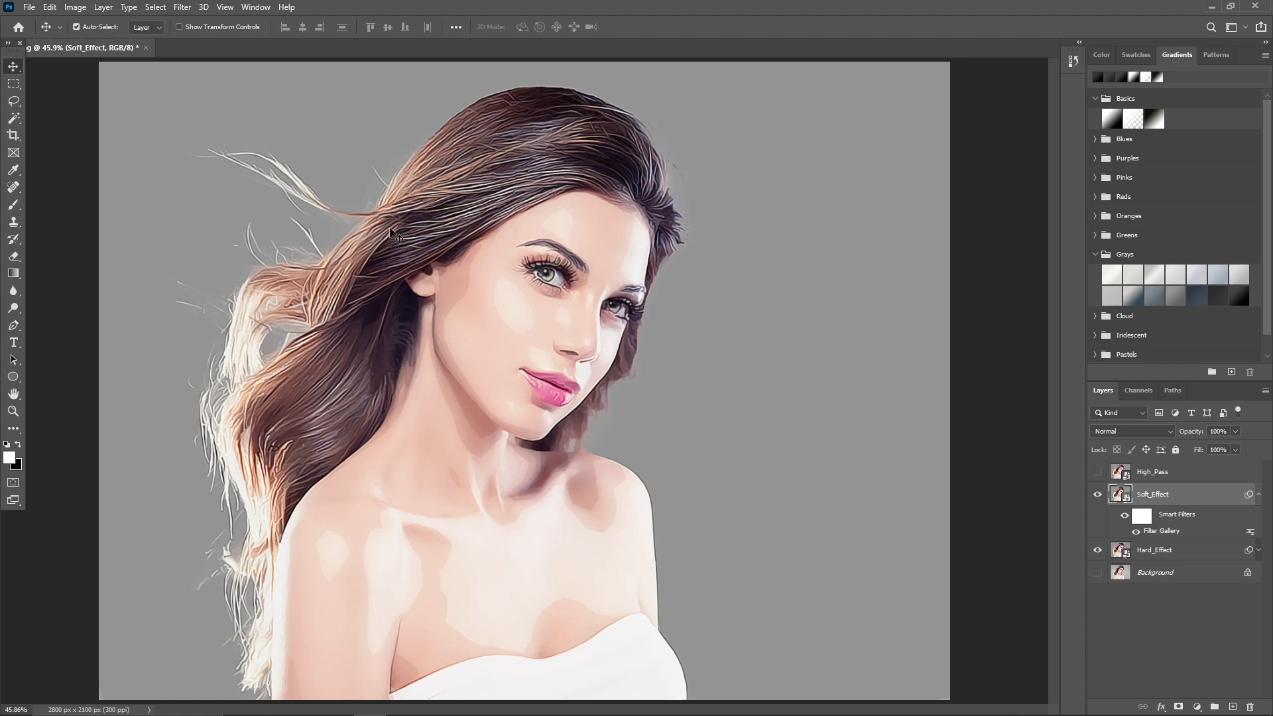
Add a second Cutout filter to Soft_Effect with 8 levels, edge simplicity 6 and edge fidelity 2.
click(187, 9)
click(199, 60)
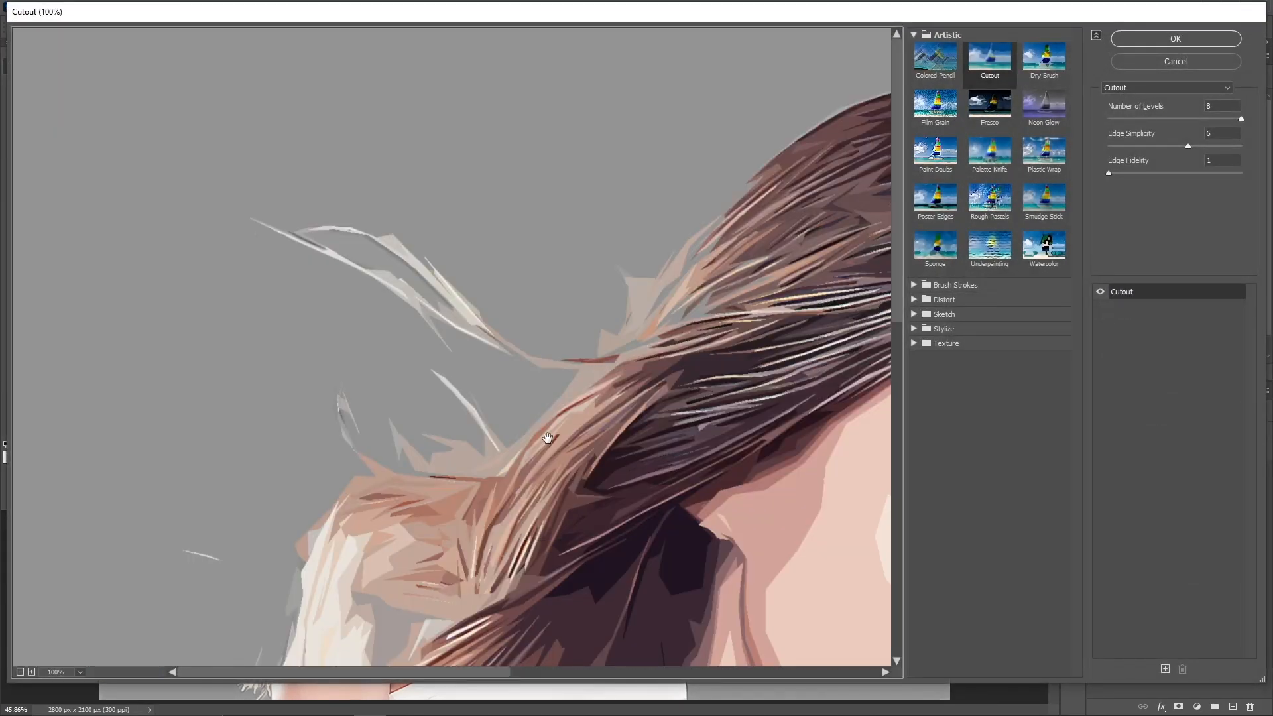
alt+click(548, 439)
alt+click(548, 439)
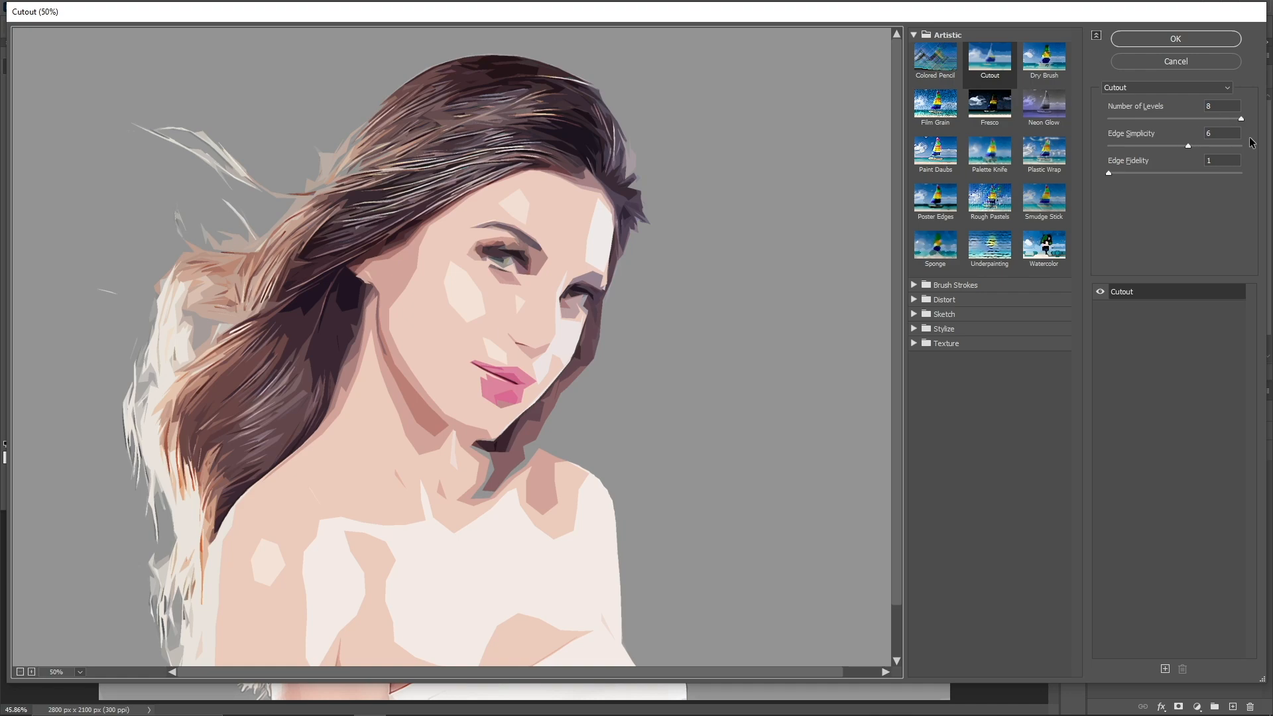
drag(1151, 163, 1156, 164)
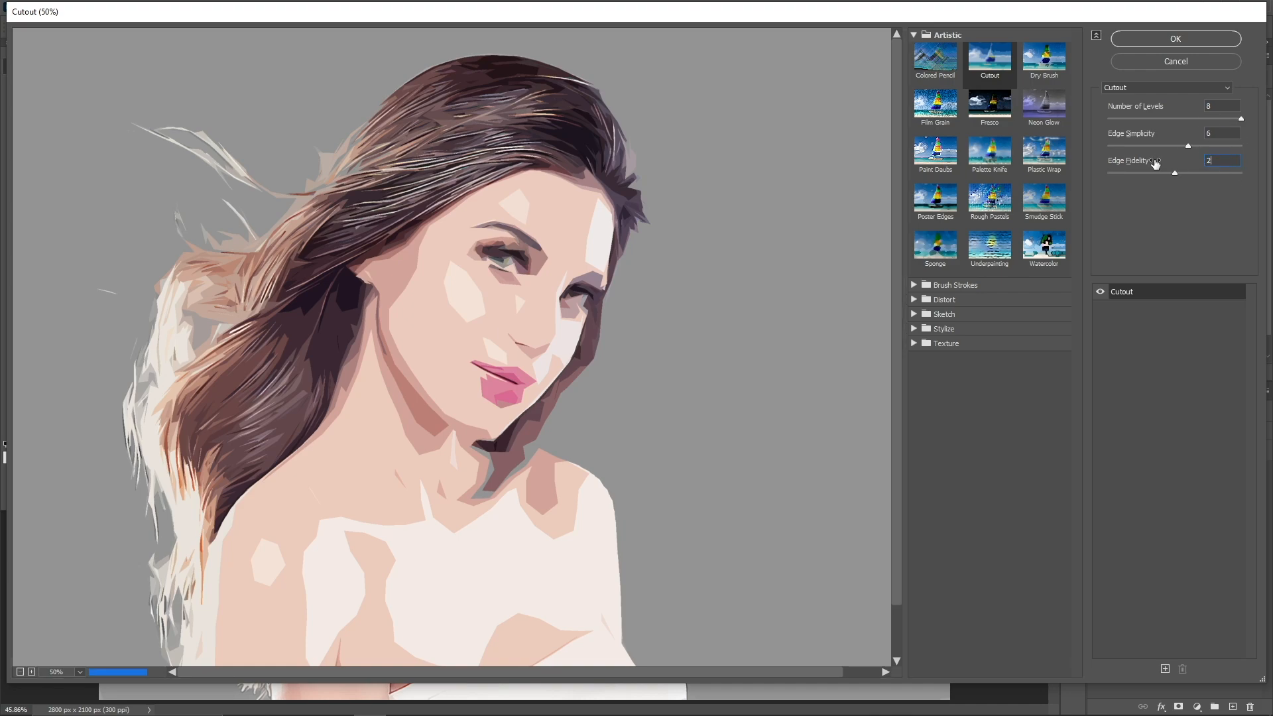
click(1166, 41)
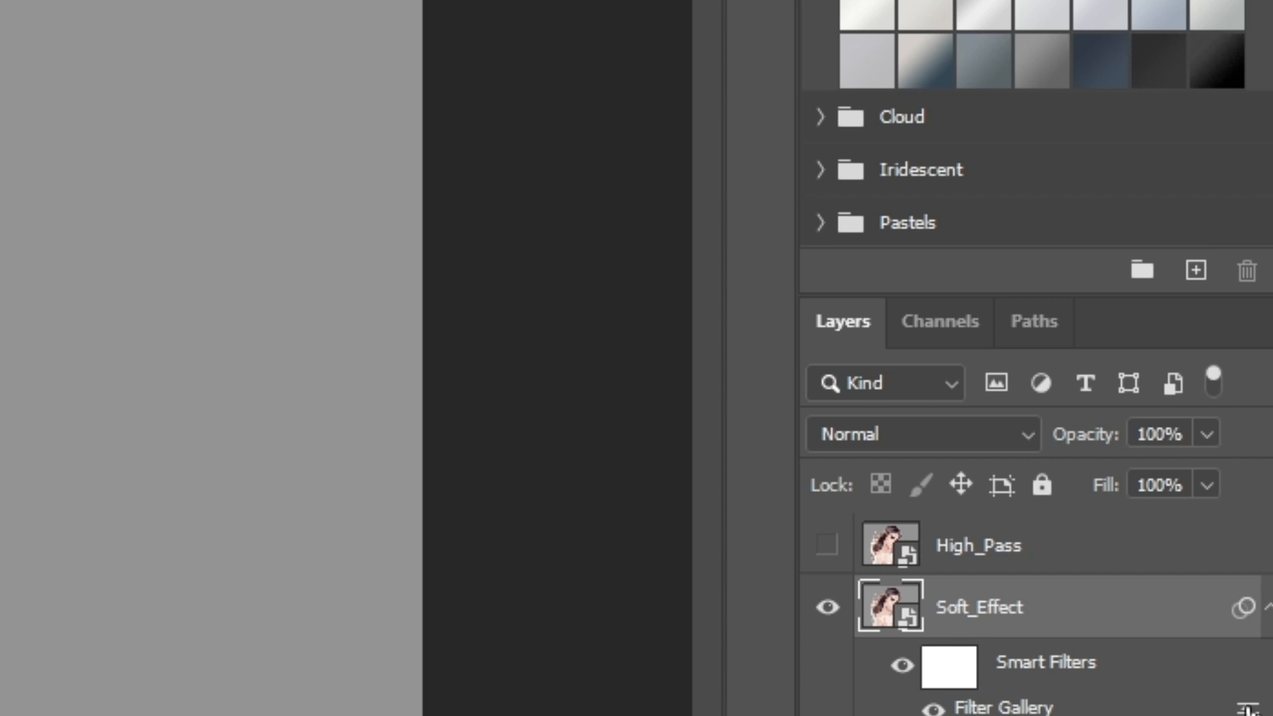
Set the second Filter Gallery smart filter's blending opacity to 35% and collapse Soft_Effect's filter list.
double_click(1247, 708)
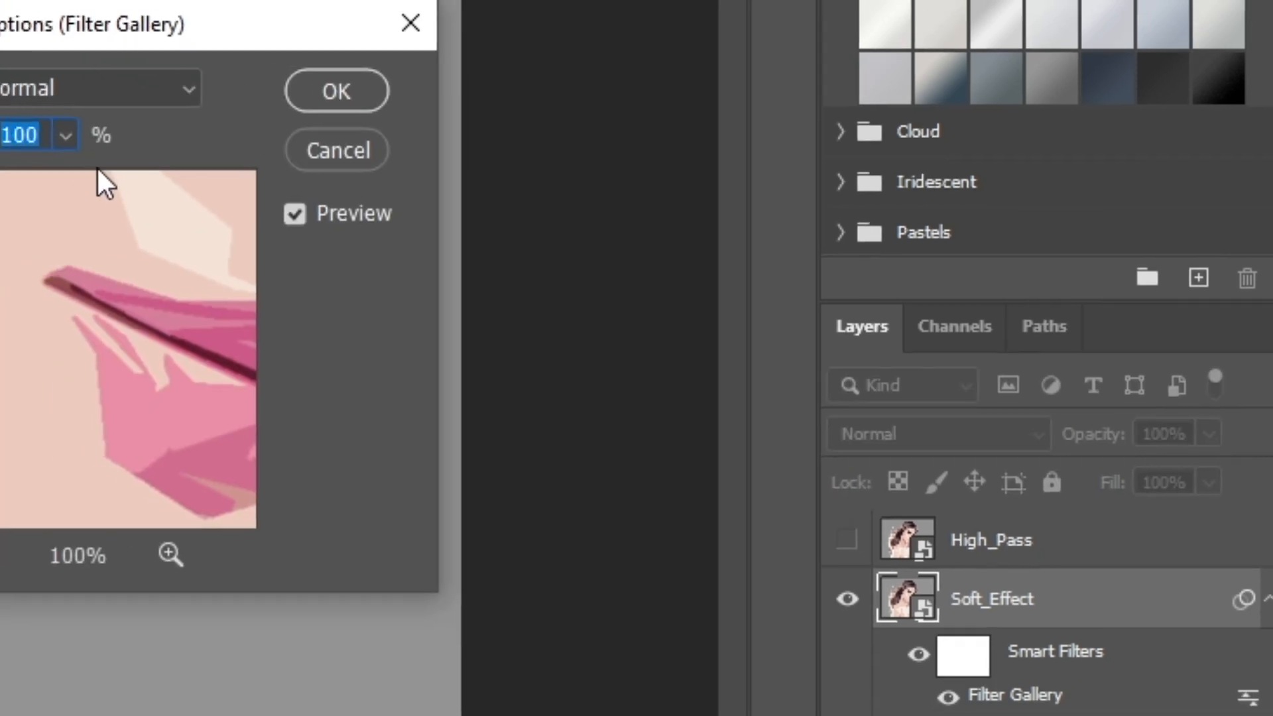
text(35)
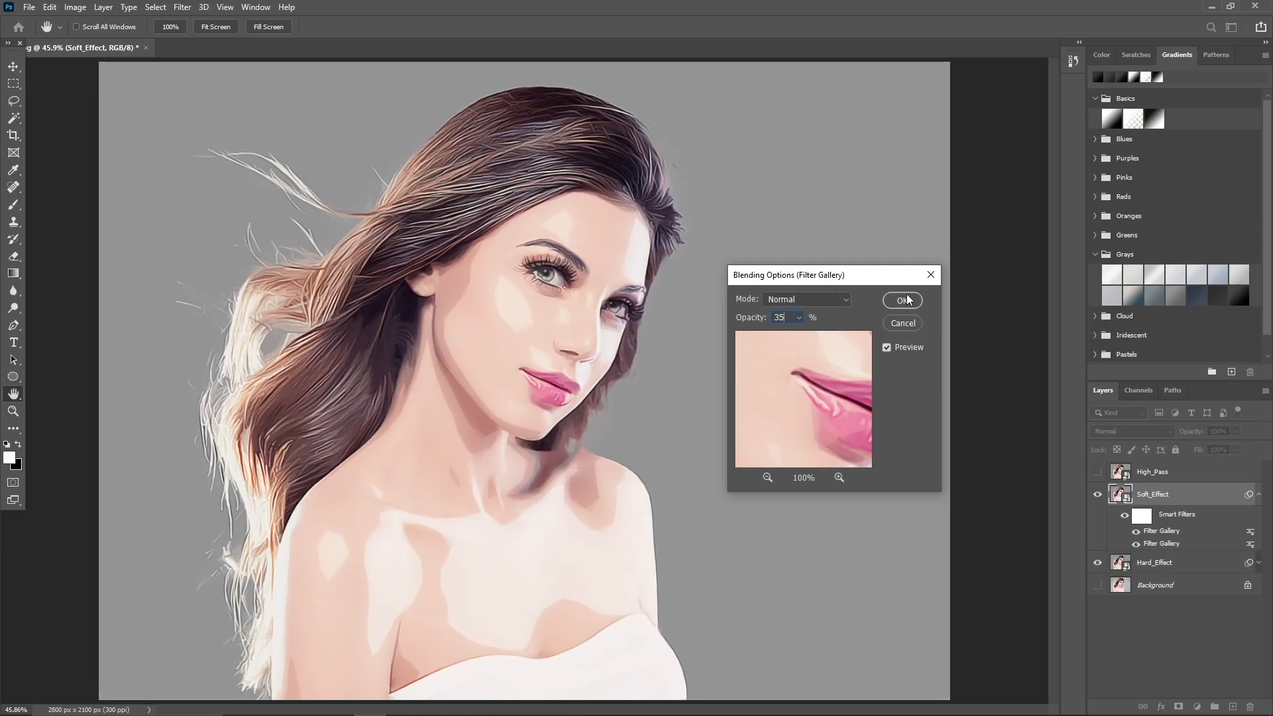
click(520, 149)
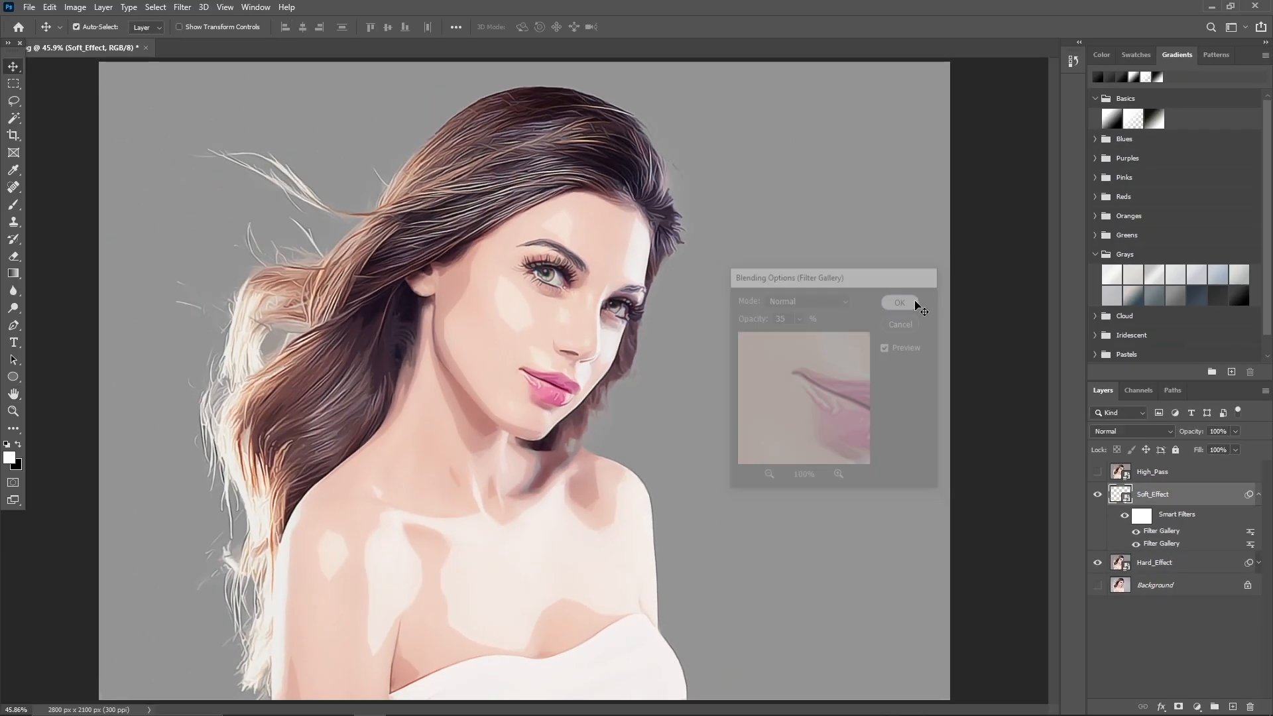
click(1257, 496)
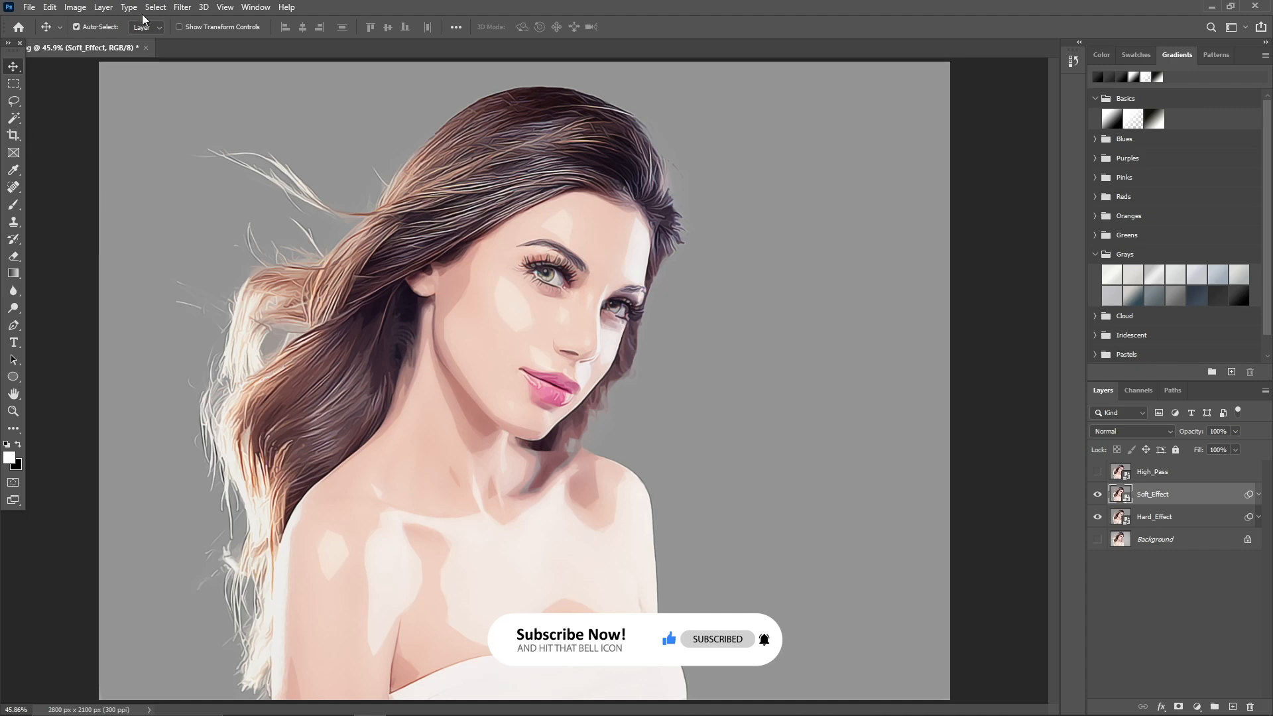
Apply an Unsharp Mask to Soft_Effect with amount 150%, radius 2.0 pixels and threshold 0.
click(178, 8)
mouse_move(266, 233)
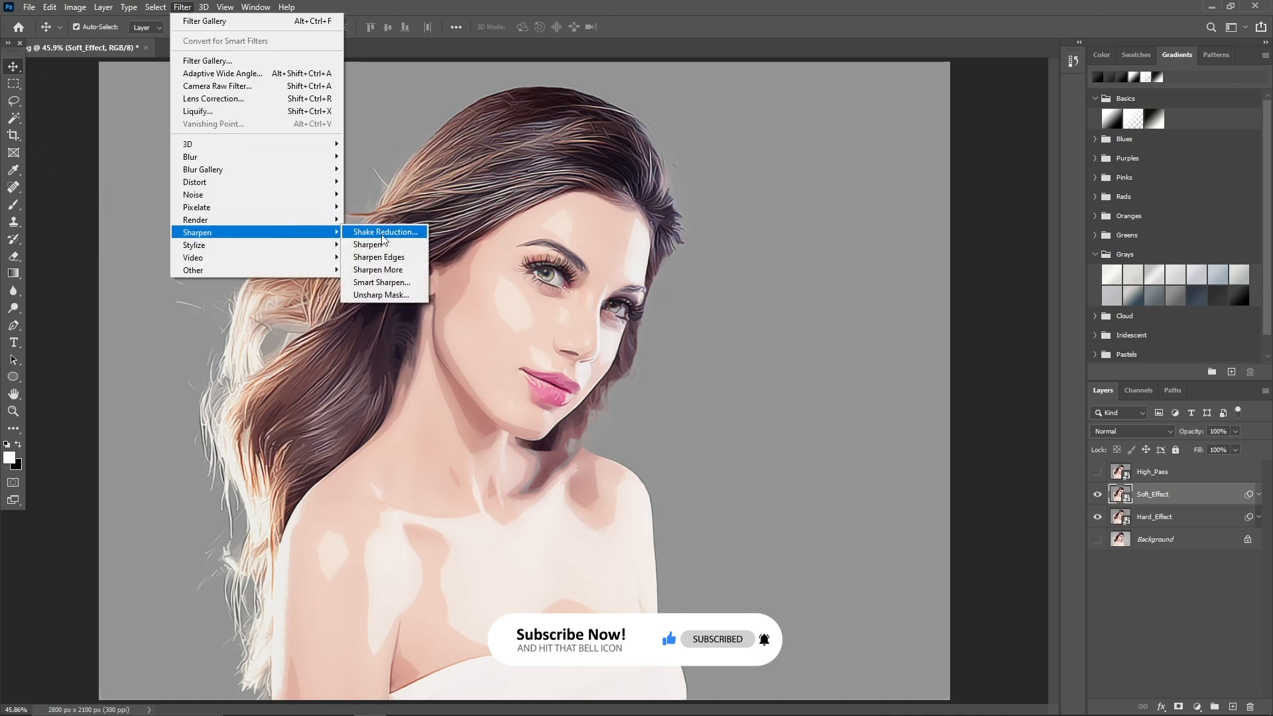
click(396, 296)
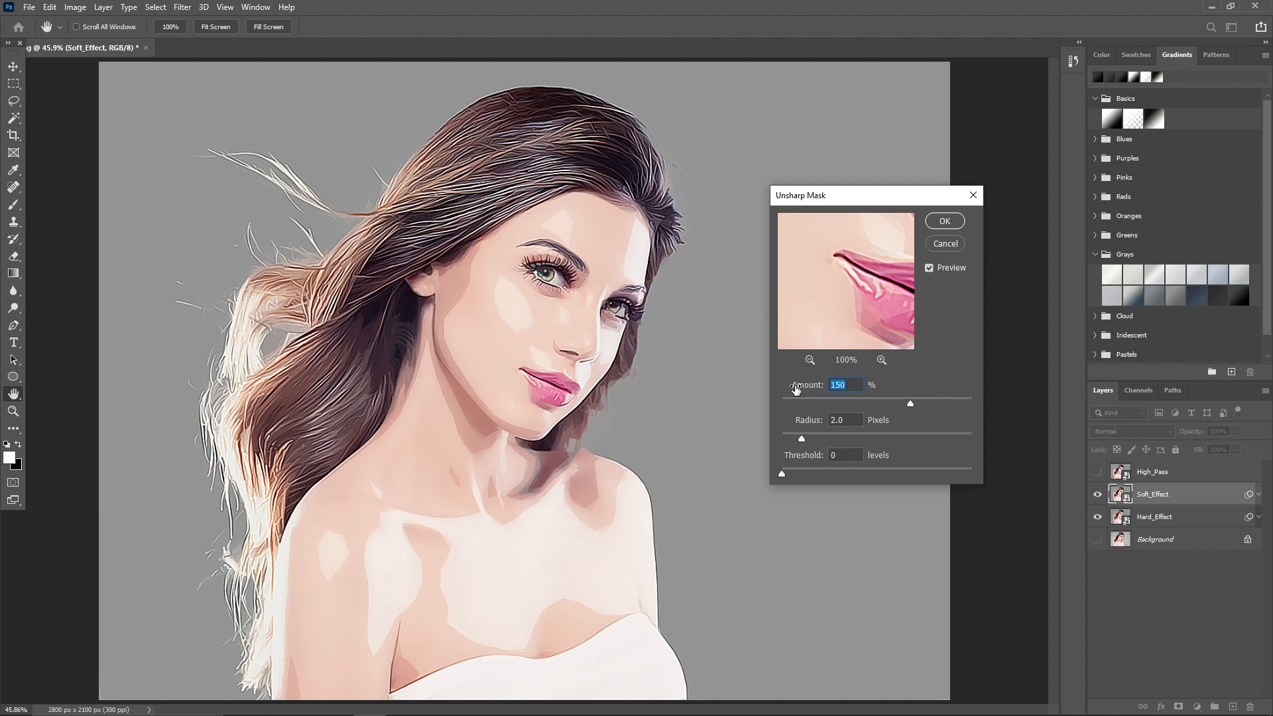
text(250)
key(Tab)
key(Tab)
click(953, 223)
key(v)
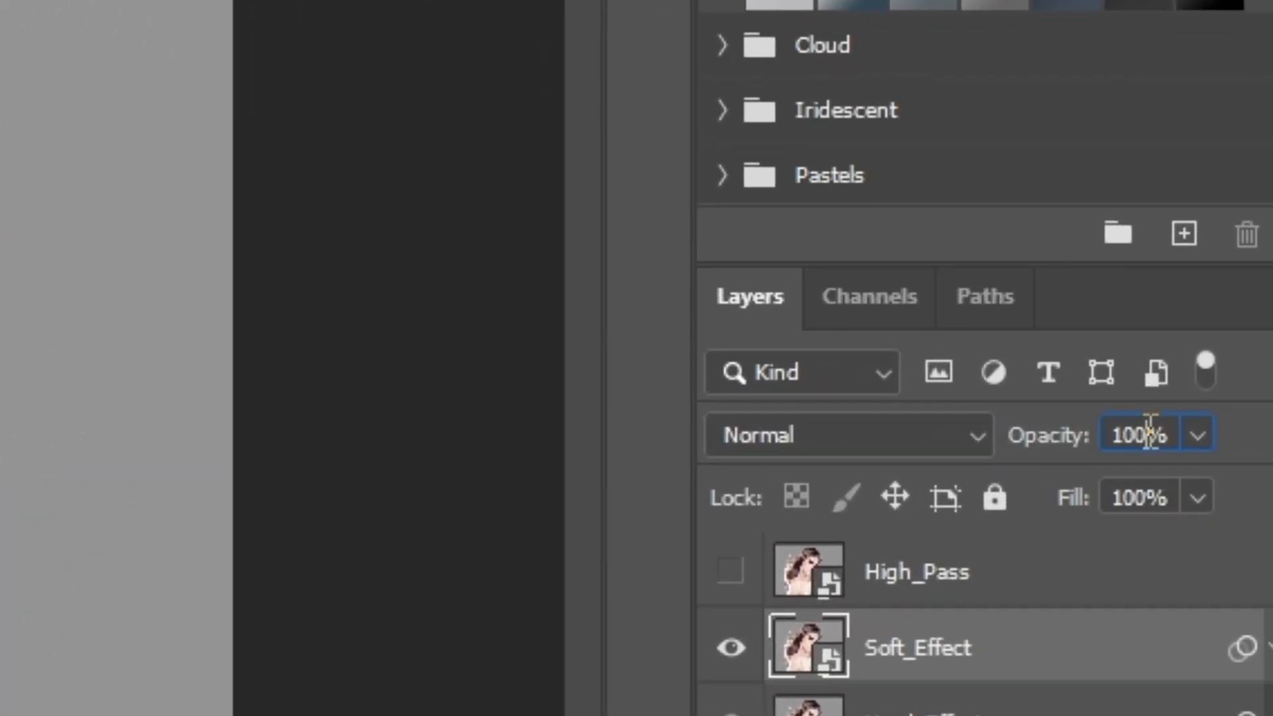
Set the Soft_Effect layer's opacity to 50%.
click(1149, 433)
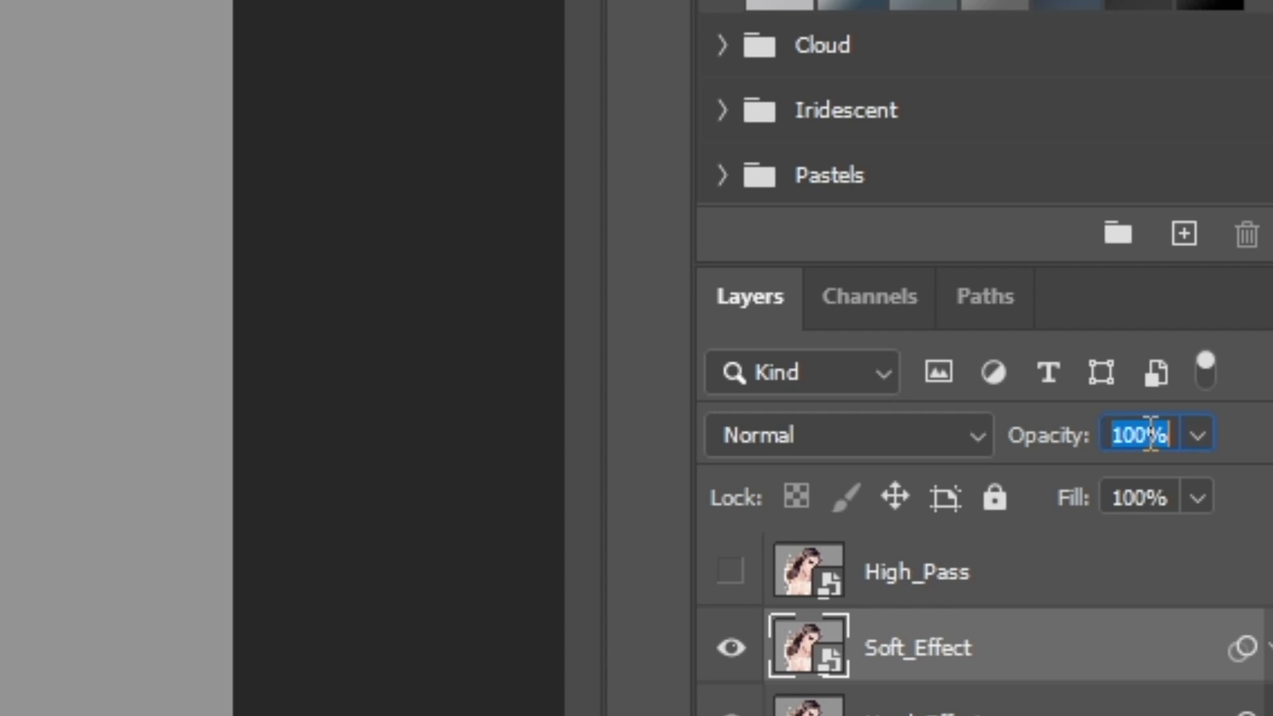
text(50)
key(Return)
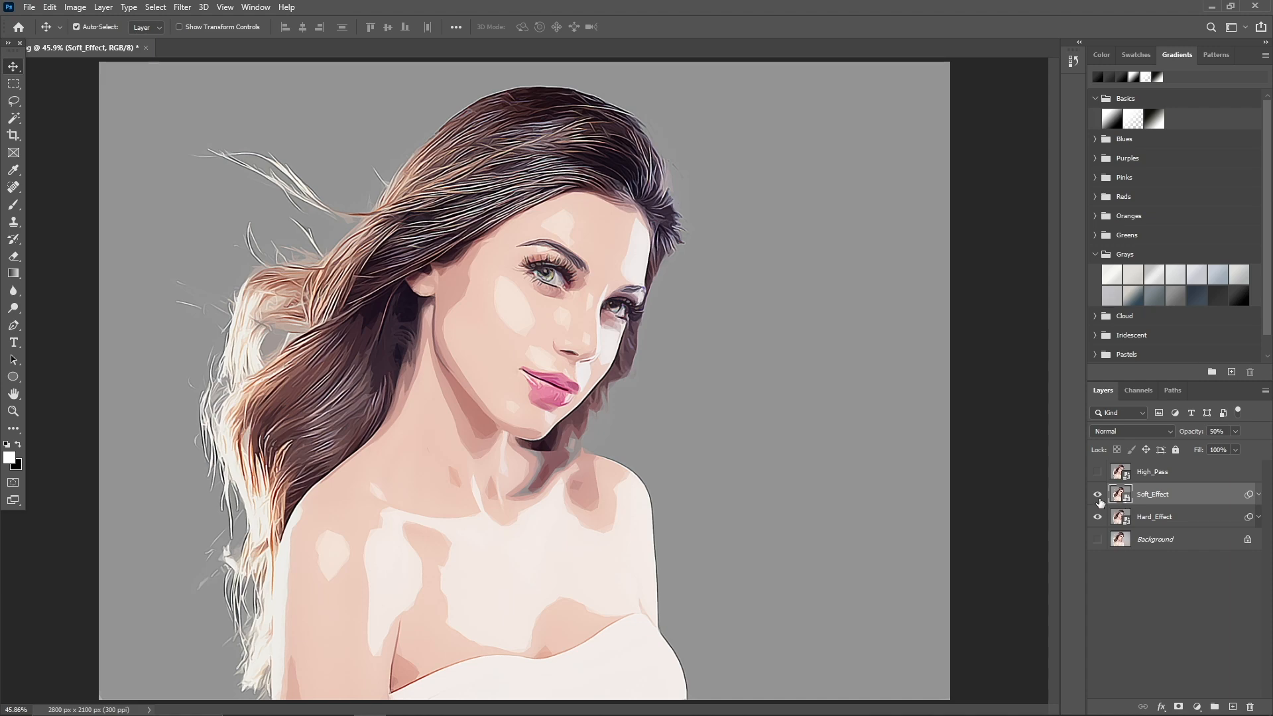
Compare the portrait with and without the Soft_Effect layer by switching its visibility.
click(1098, 495)
click(1099, 495)
click(1098, 495)
Make the High_Pass layer visible and apply a High Pass filter to it with a radius of 2.0 pixels.
click(1161, 474)
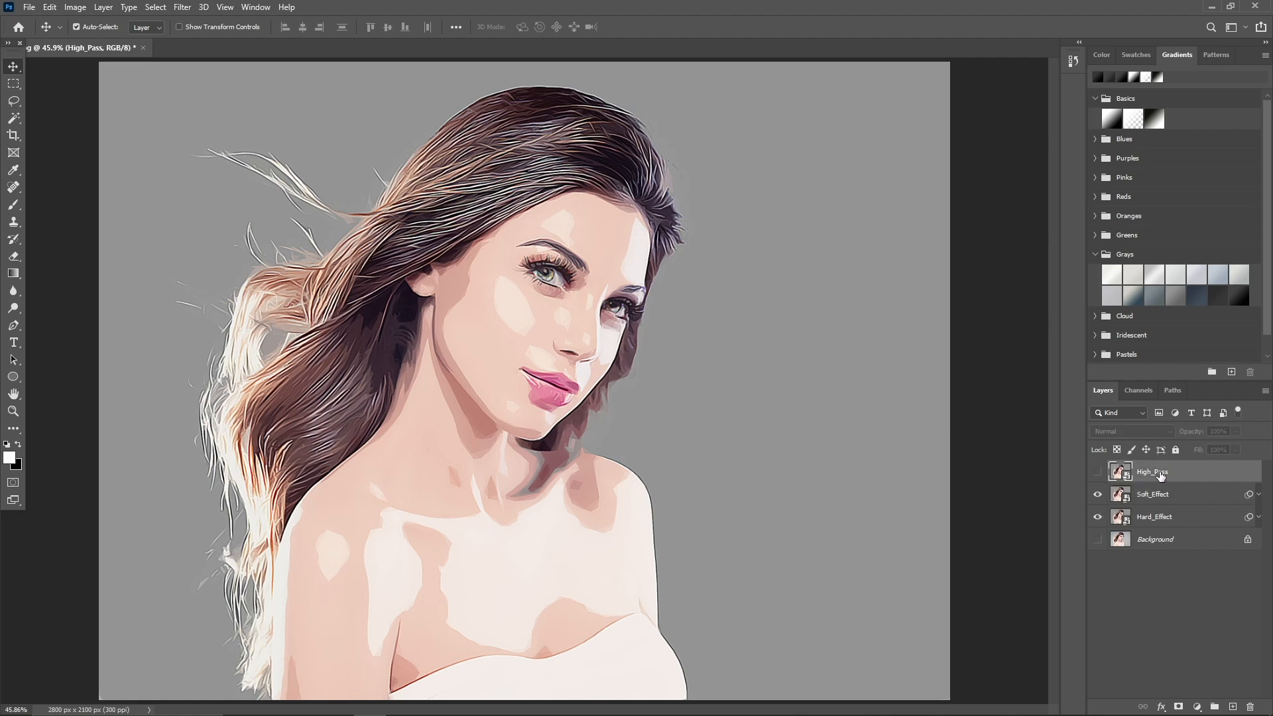
click(1098, 473)
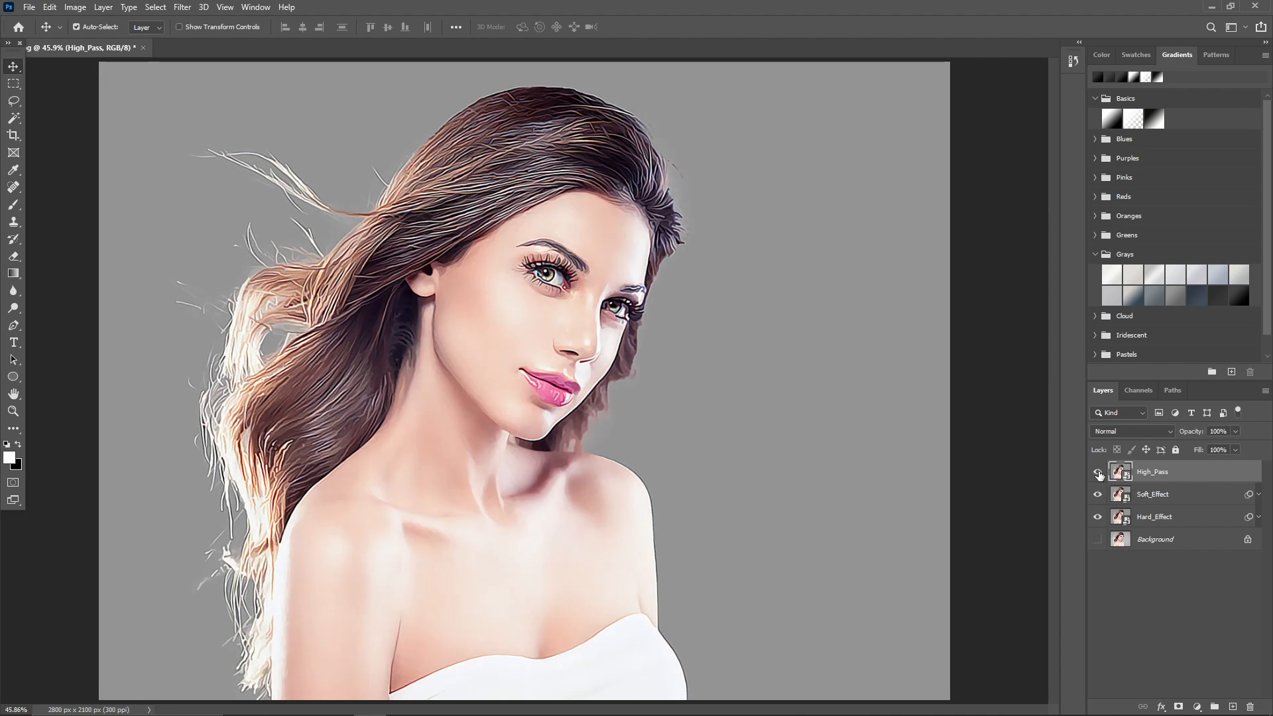
click(179, 8)
mouse_move(285, 270)
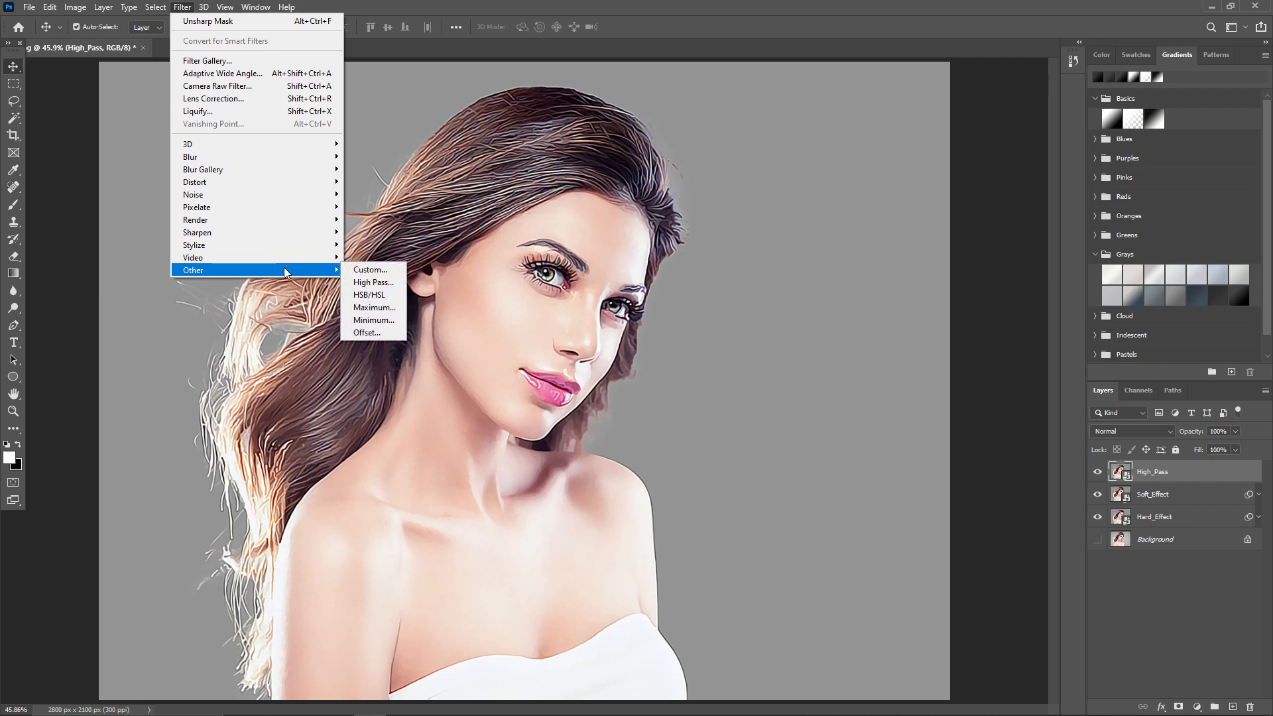
click(373, 282)
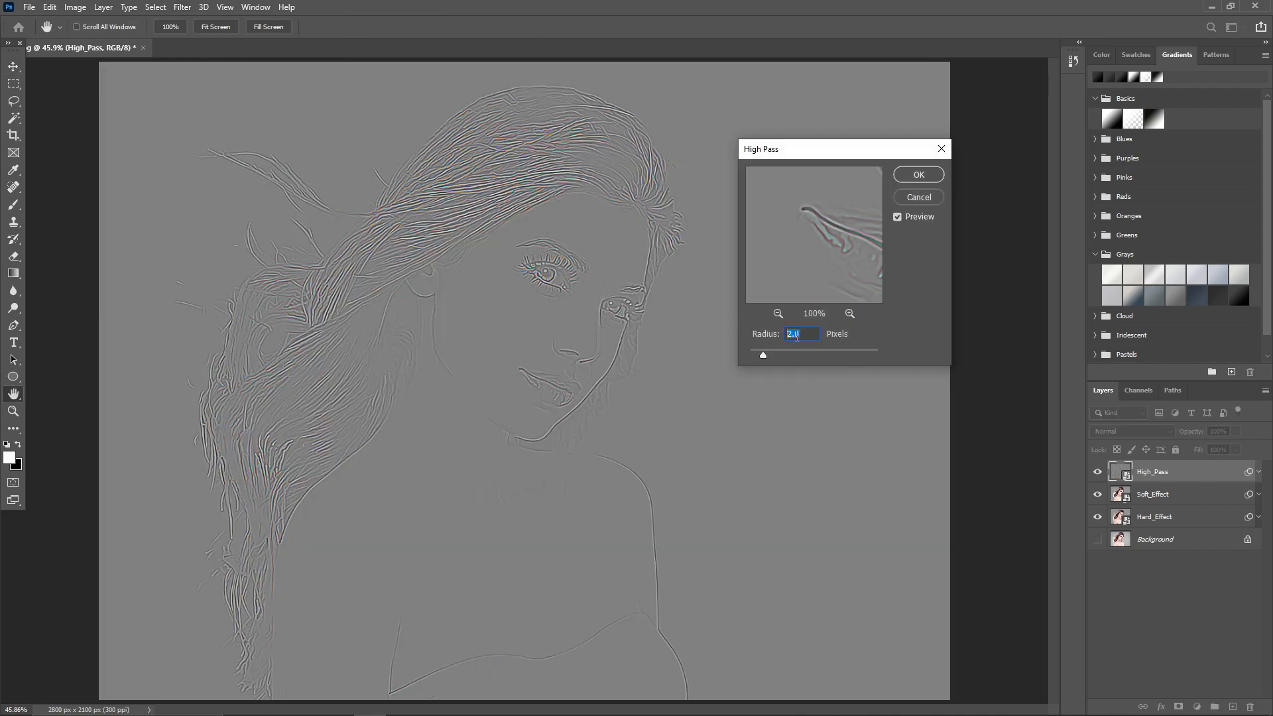
click(907, 177)
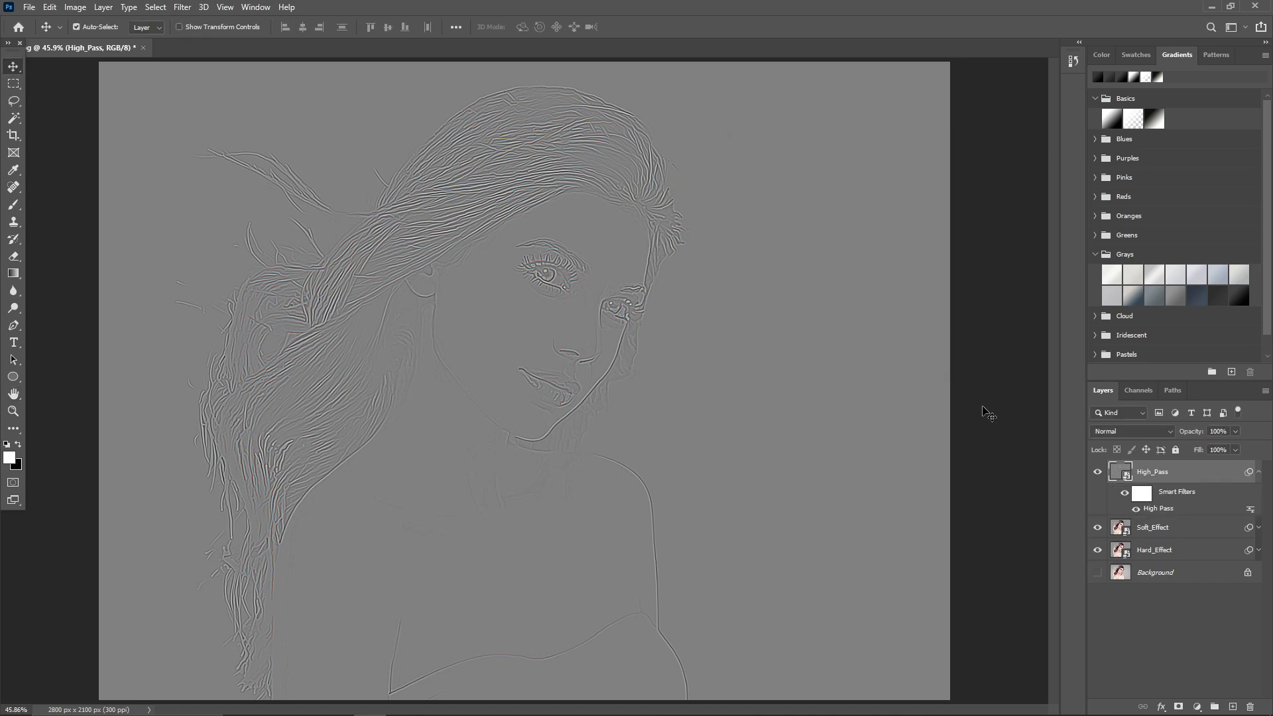
Set the High_Pass layer's blending mode to Overlay and collapse its smart filter list.
click(1128, 432)
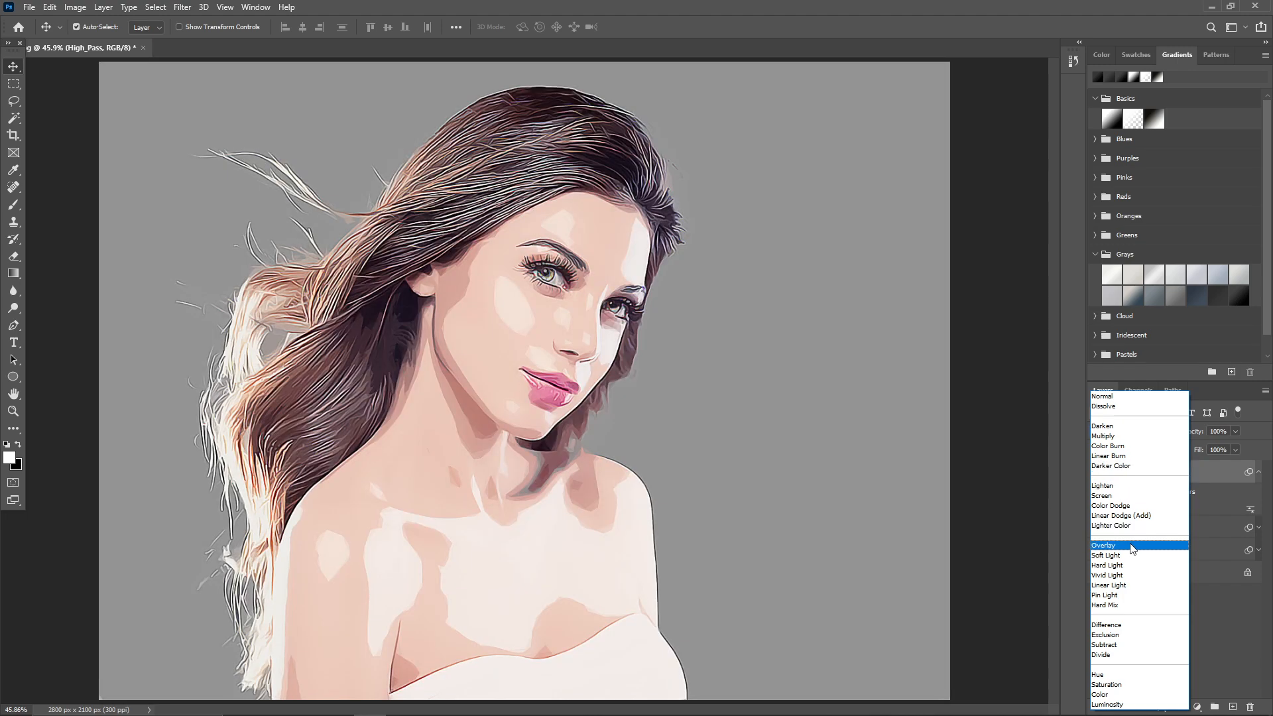
click(1132, 545)
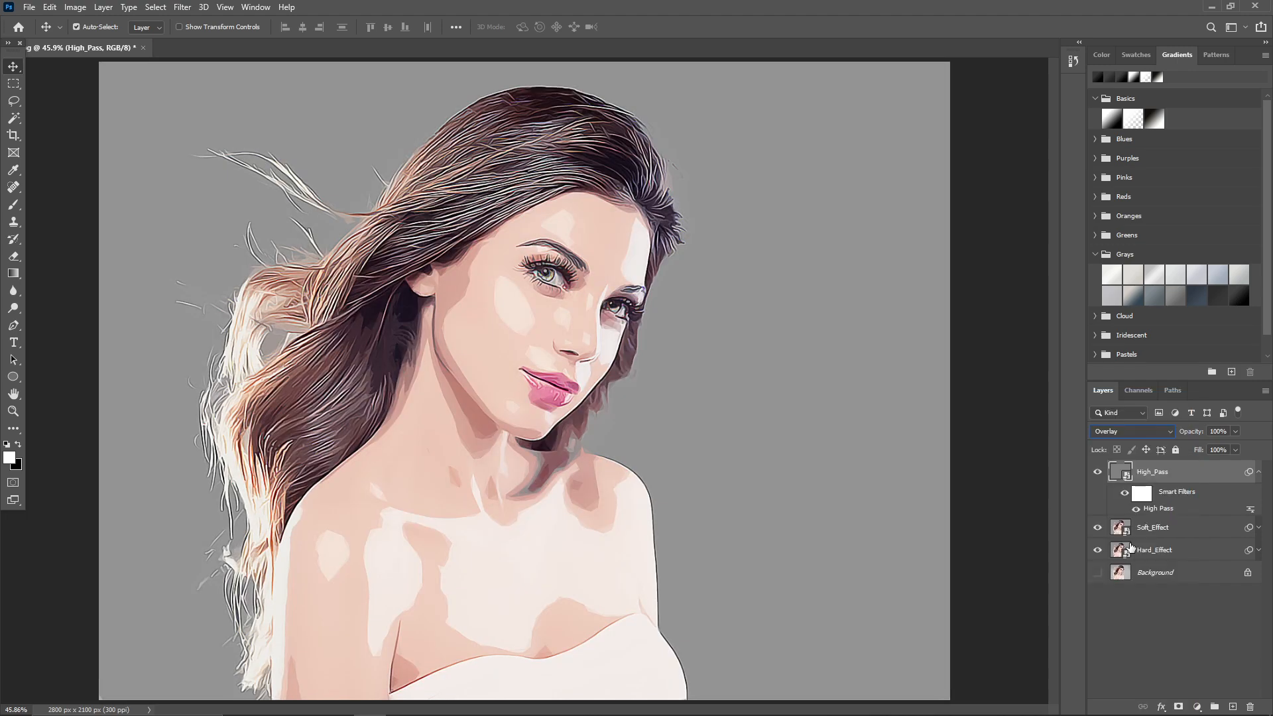
click(1257, 473)
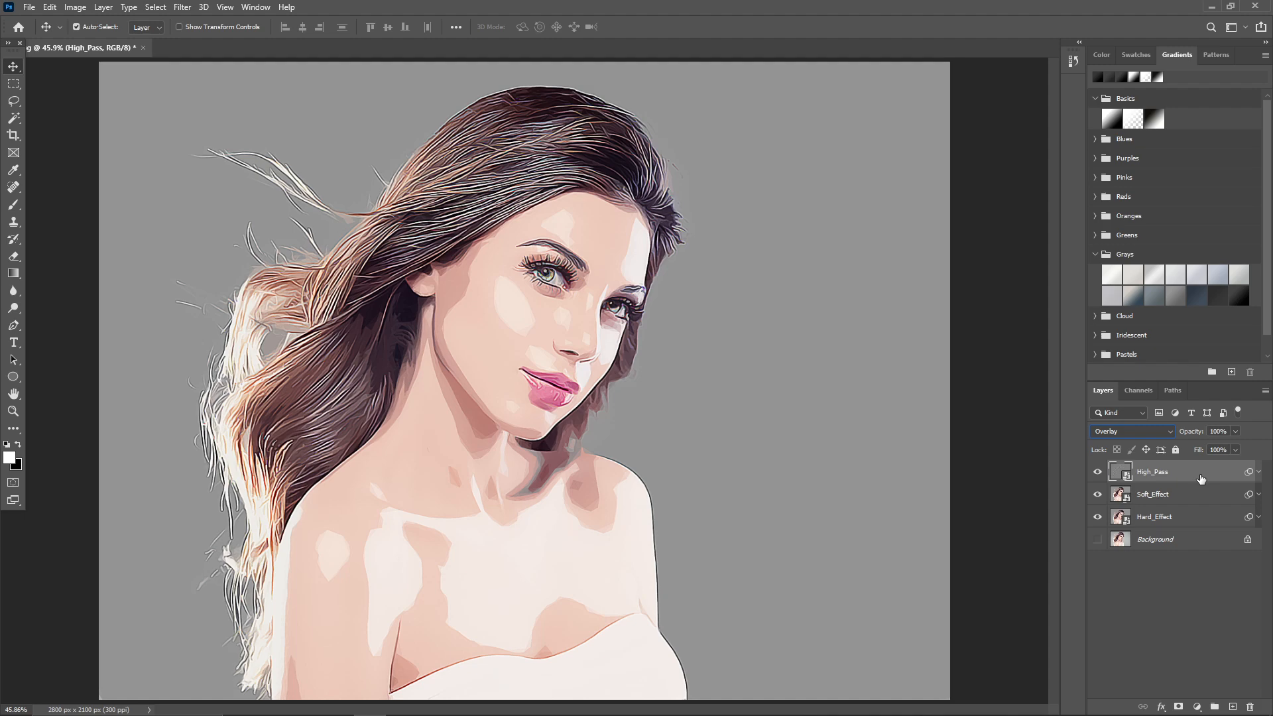
Group the High_Pass, Soft_Effect and Hard_Effect layers and name the group Effect.
shift+click(1168, 498)
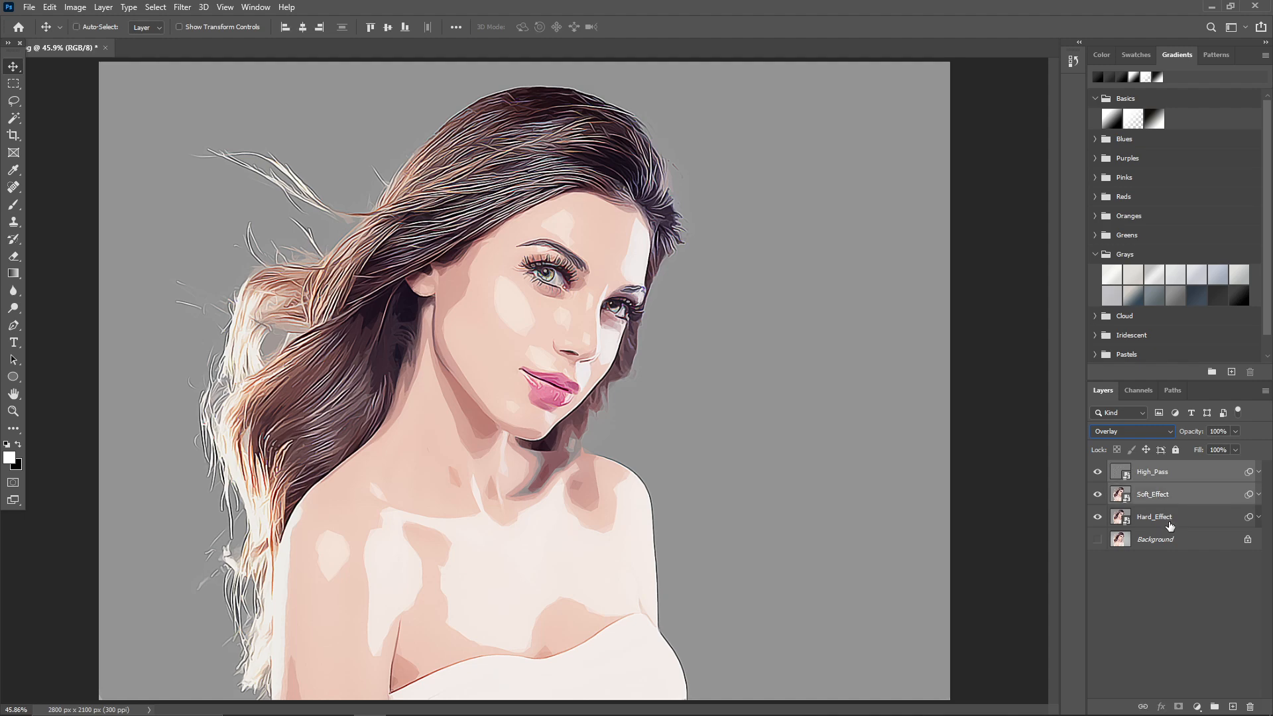
ctrl+click(1170, 524)
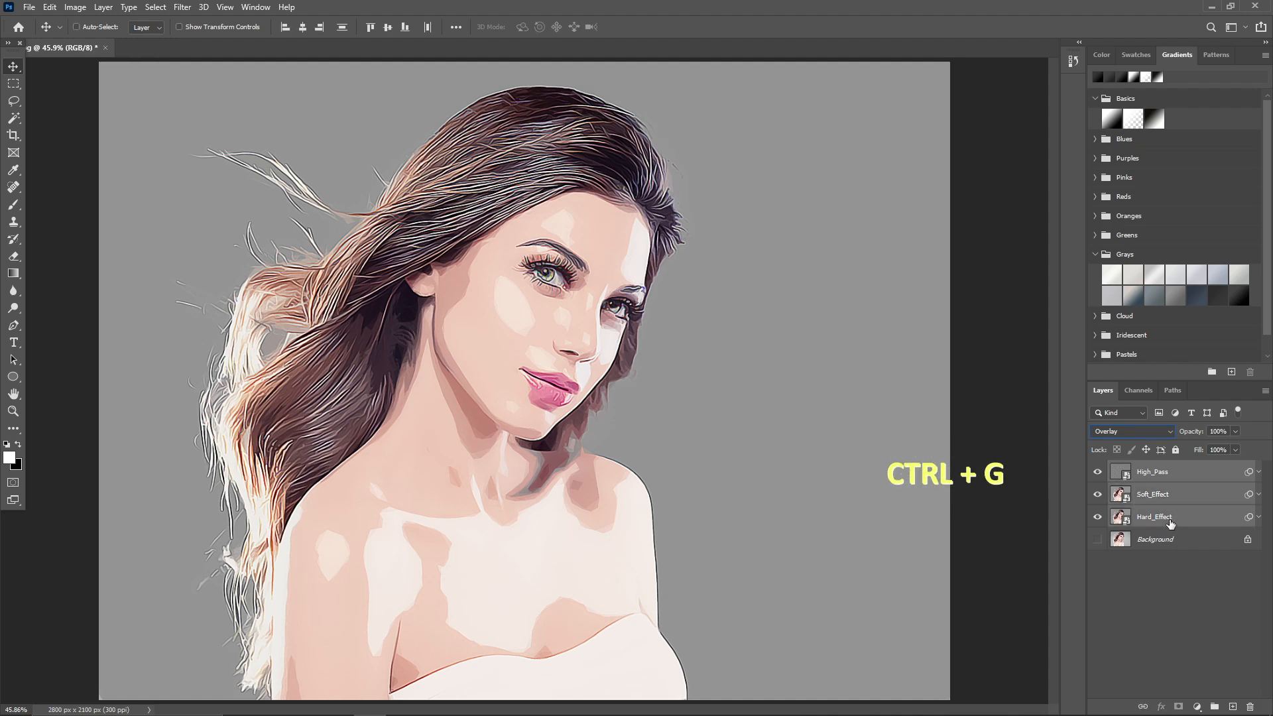
key(ctrl+g)
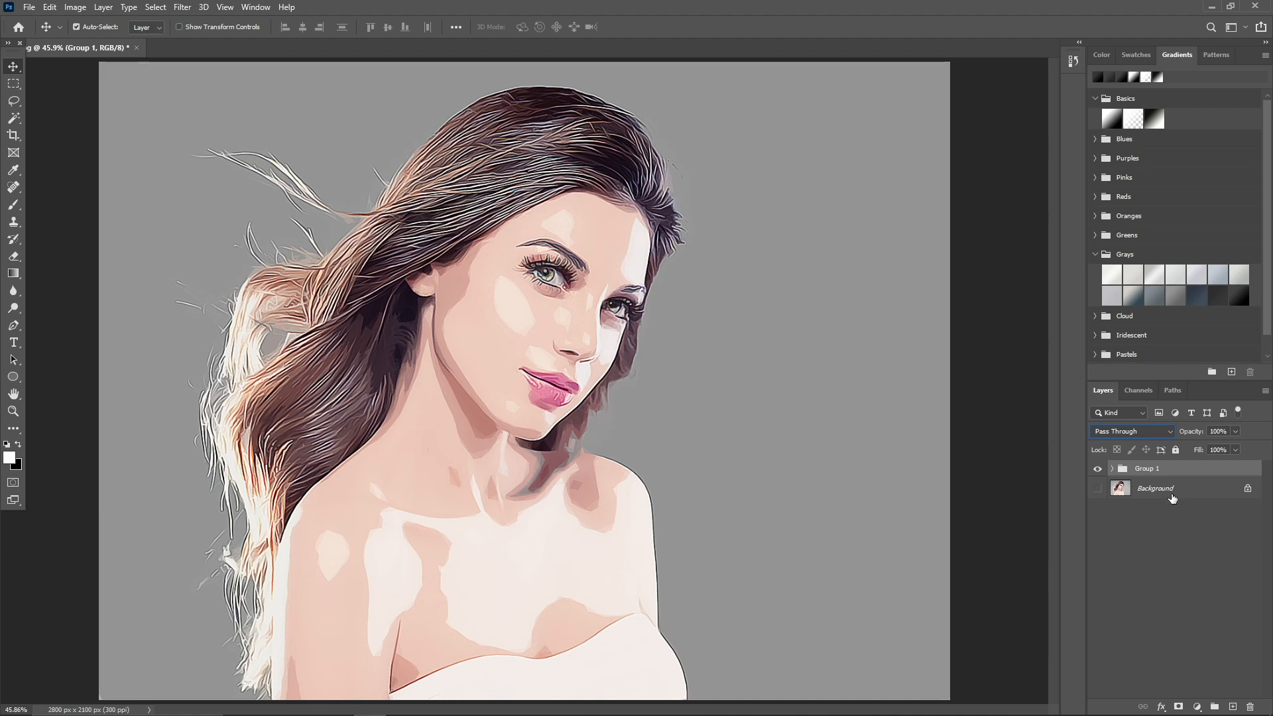
double_click(1158, 471)
text(Effect)
click(1174, 542)
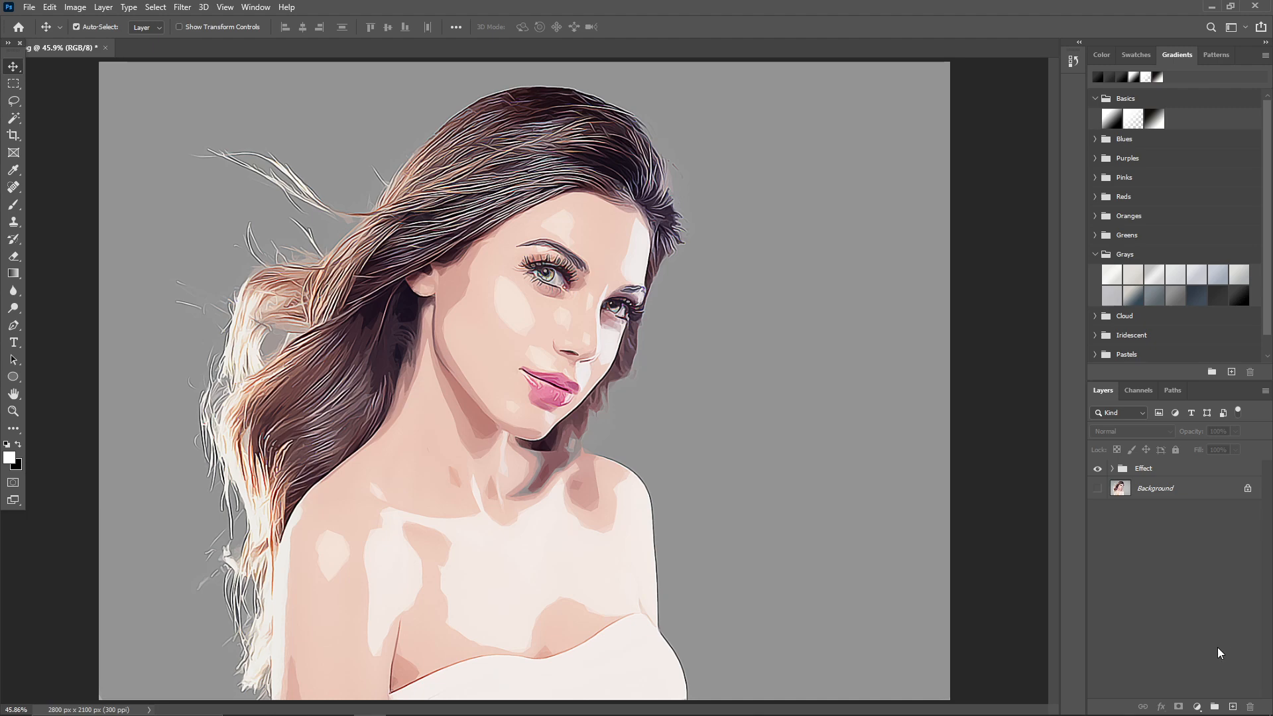
Add a Levels adjustment layer above the Effect group with shadow input 30 and midtones 1.07.
click(1138, 469)
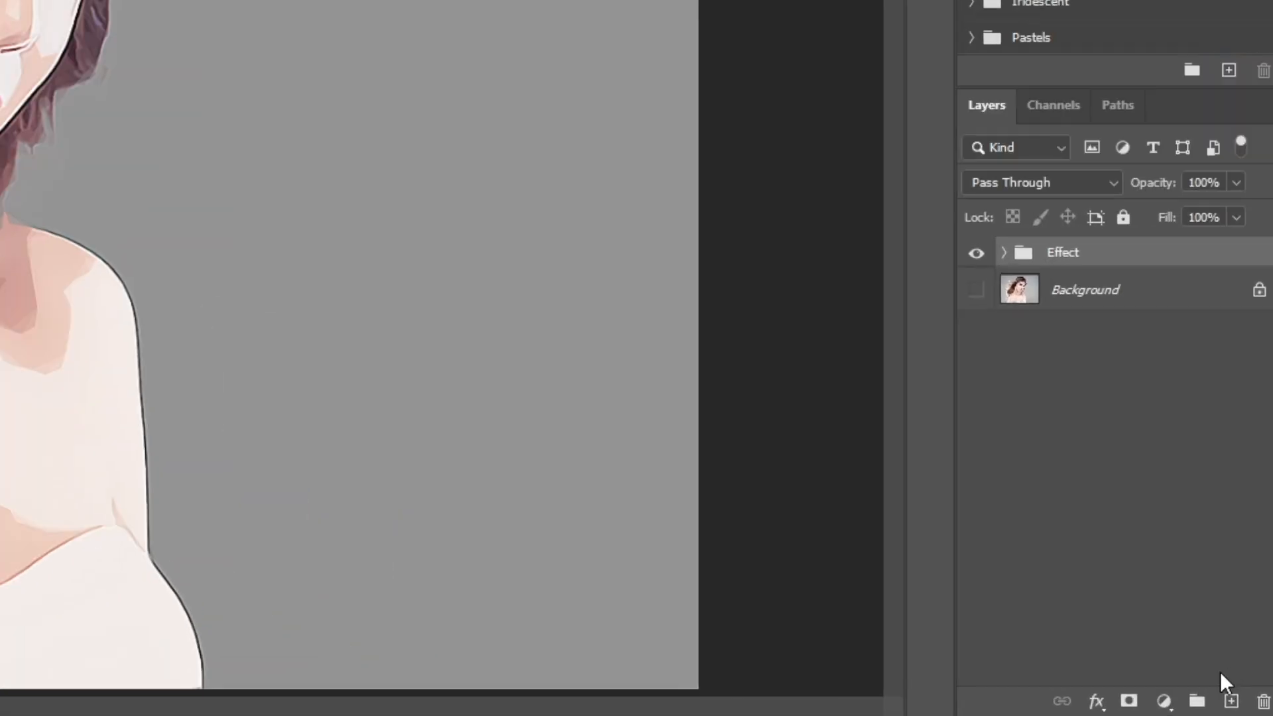
click(1164, 701)
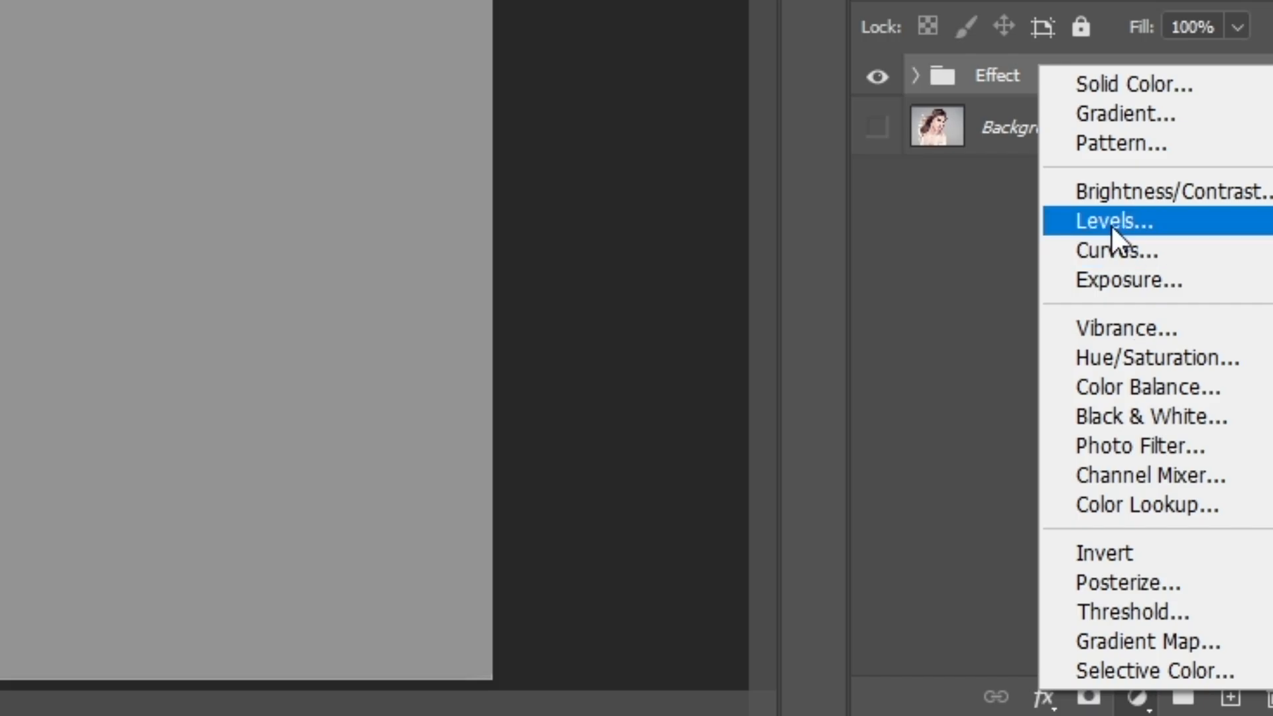
click(1111, 226)
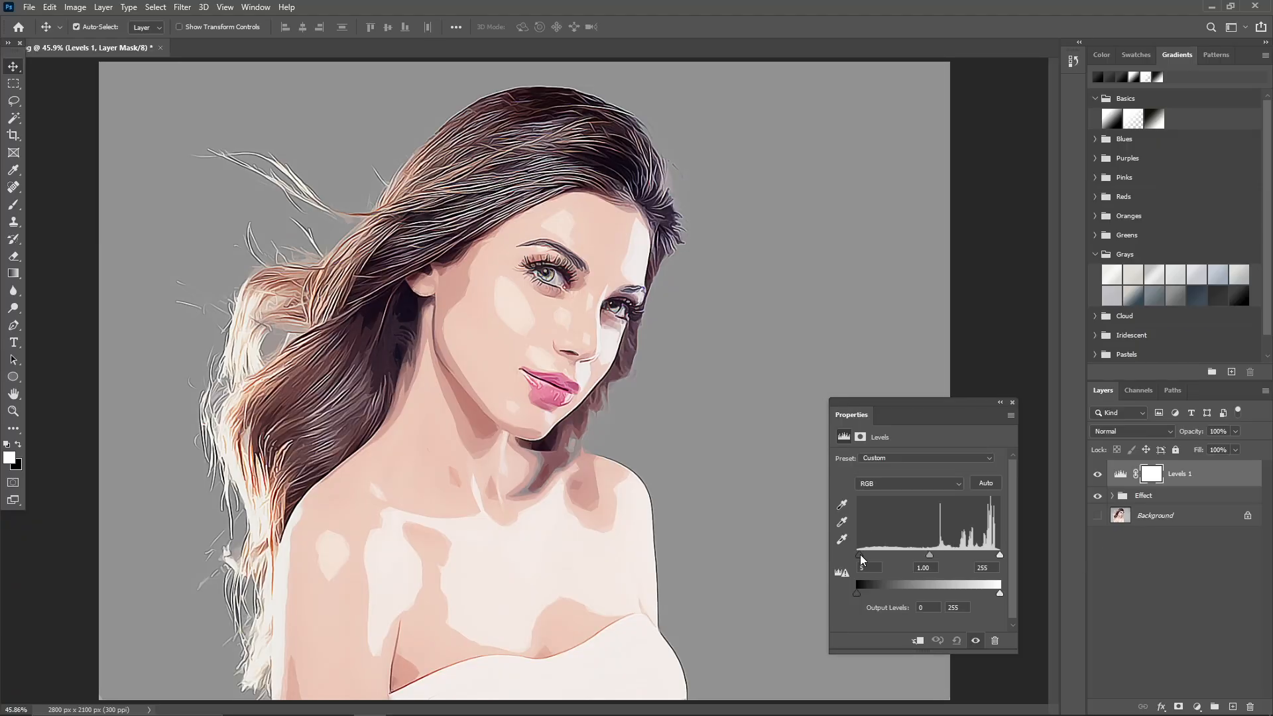
mouse_move(860, 555)
mouse_down()
mouse_move(934, 555)
mouse_move(873, 554)
mouse_up()
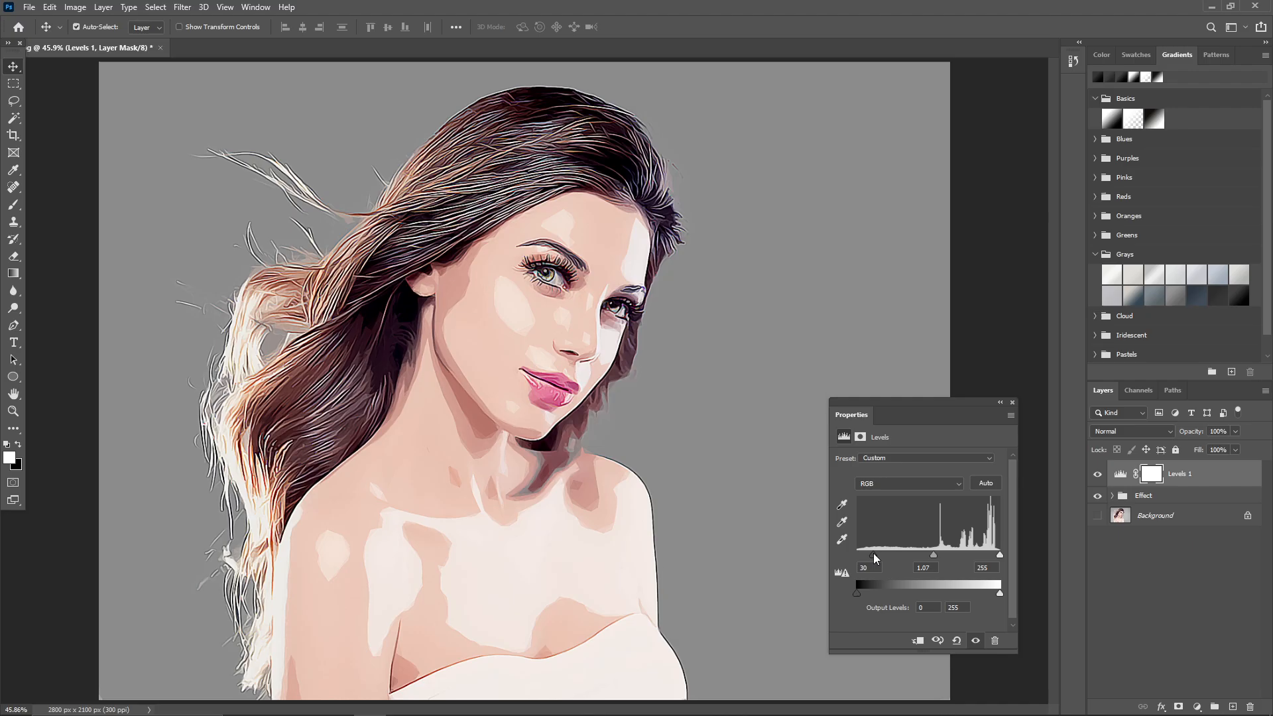
click(1012, 402)
Add a Vibrance adjustment layer above the Levels layer and fine-tune its vibrance and saturation.
click(1197, 707)
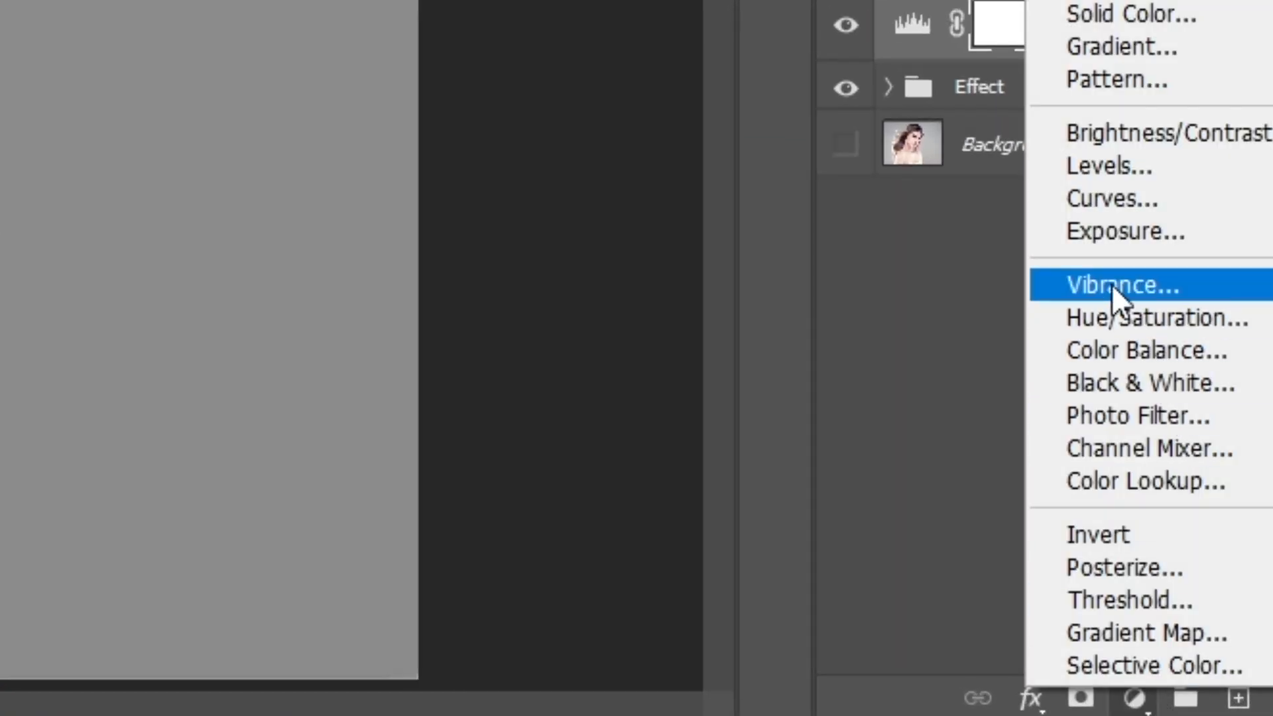
click(1114, 287)
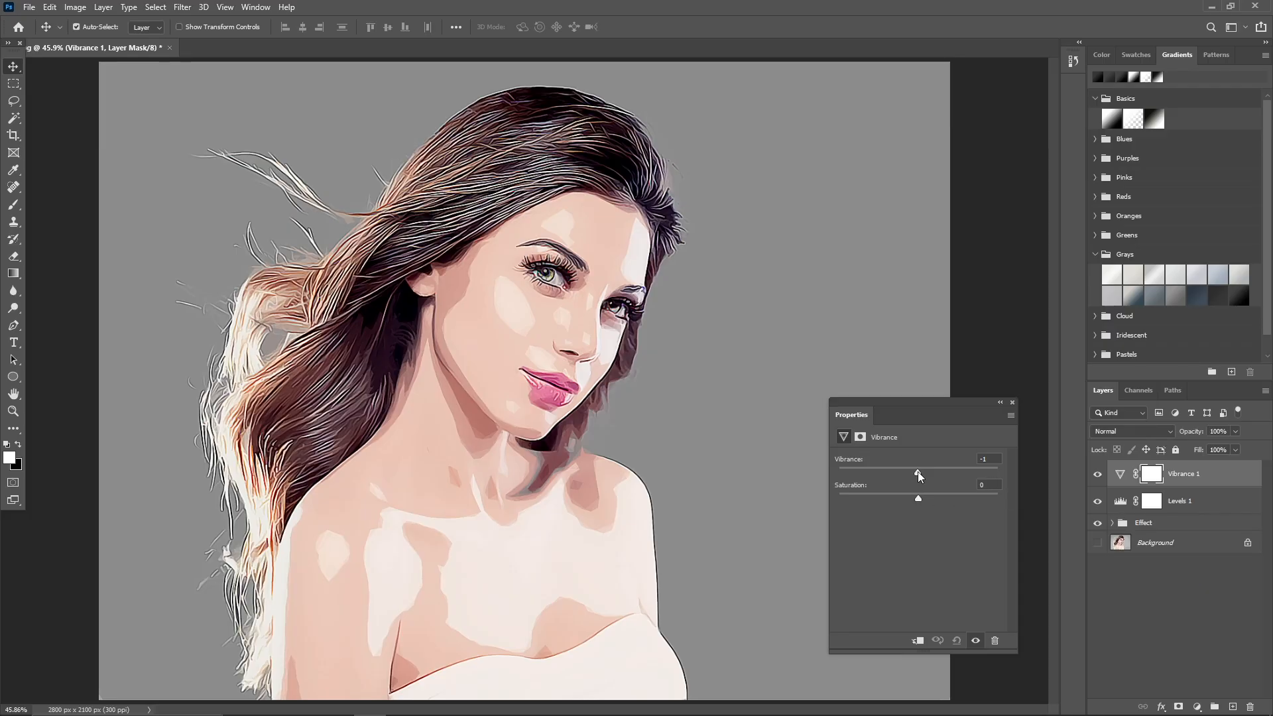
drag(922, 471, 921, 499)
click(1012, 402)
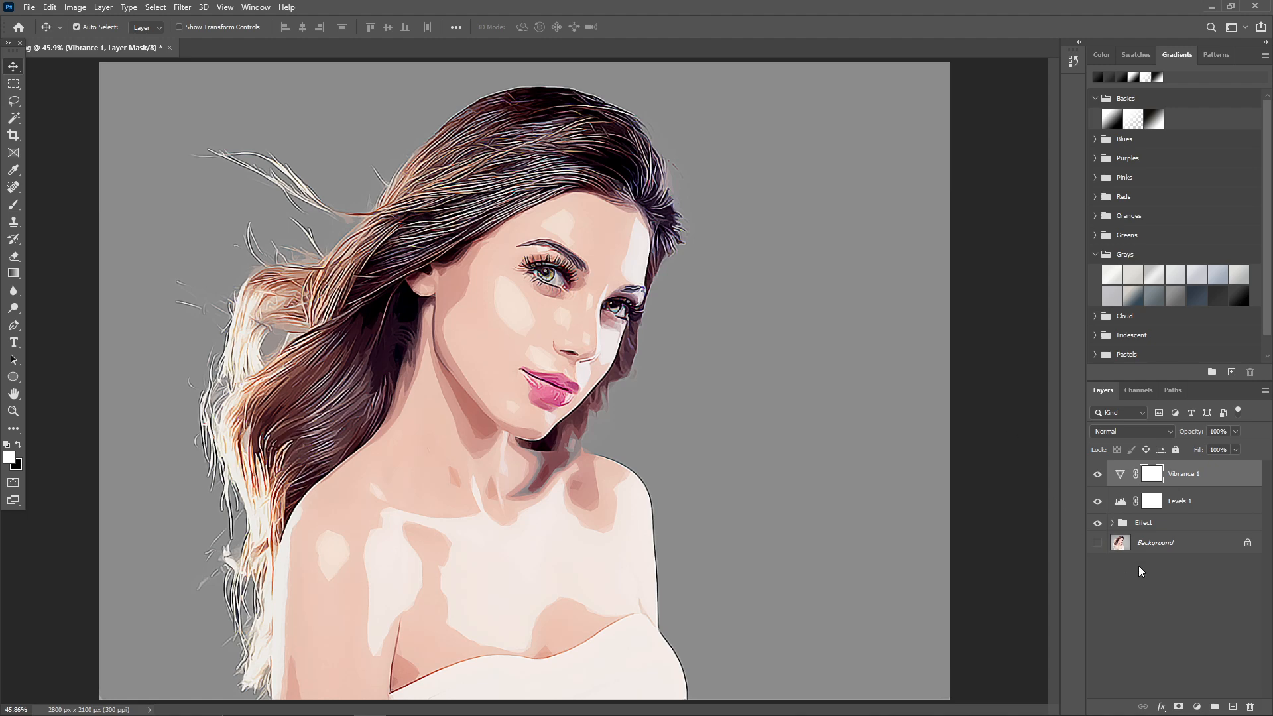
Group the Vibrance and Levels adjustment layers and name the group Adjustments.
key(ctrl+2)
ctrl+click(1187, 506)
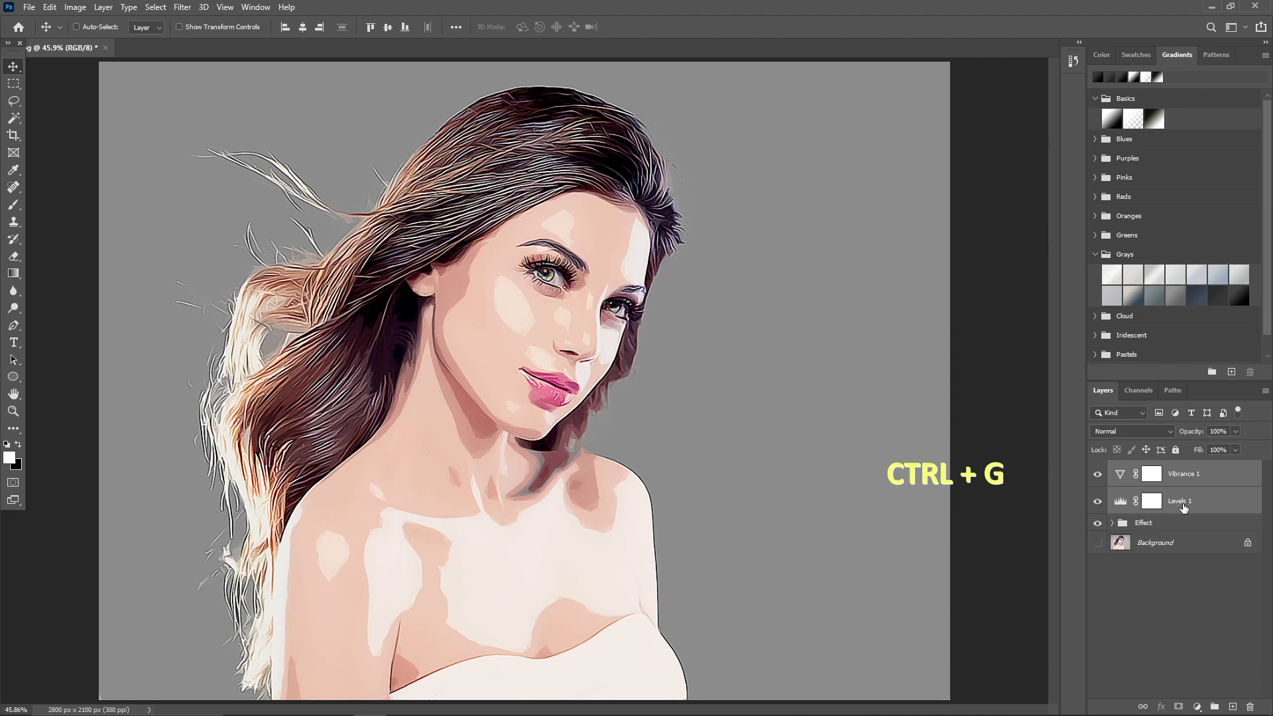
key(ctrl+g)
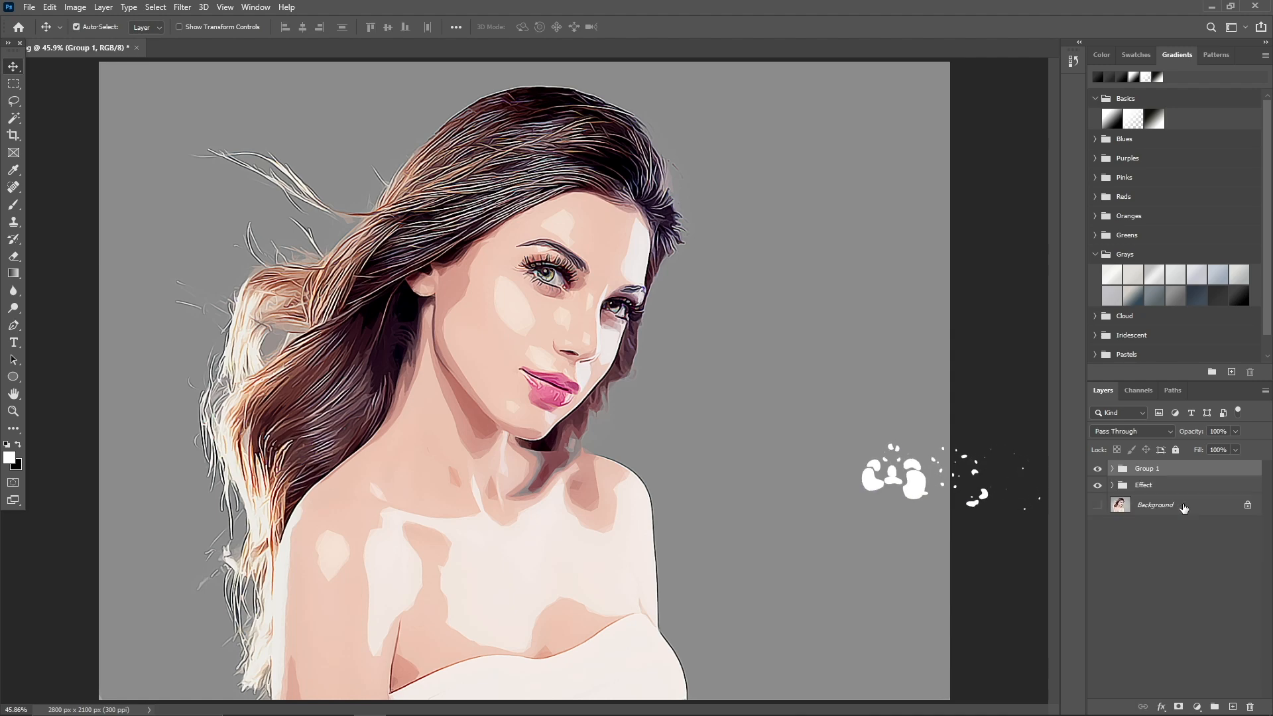
double_click(1160, 470)
text(A)
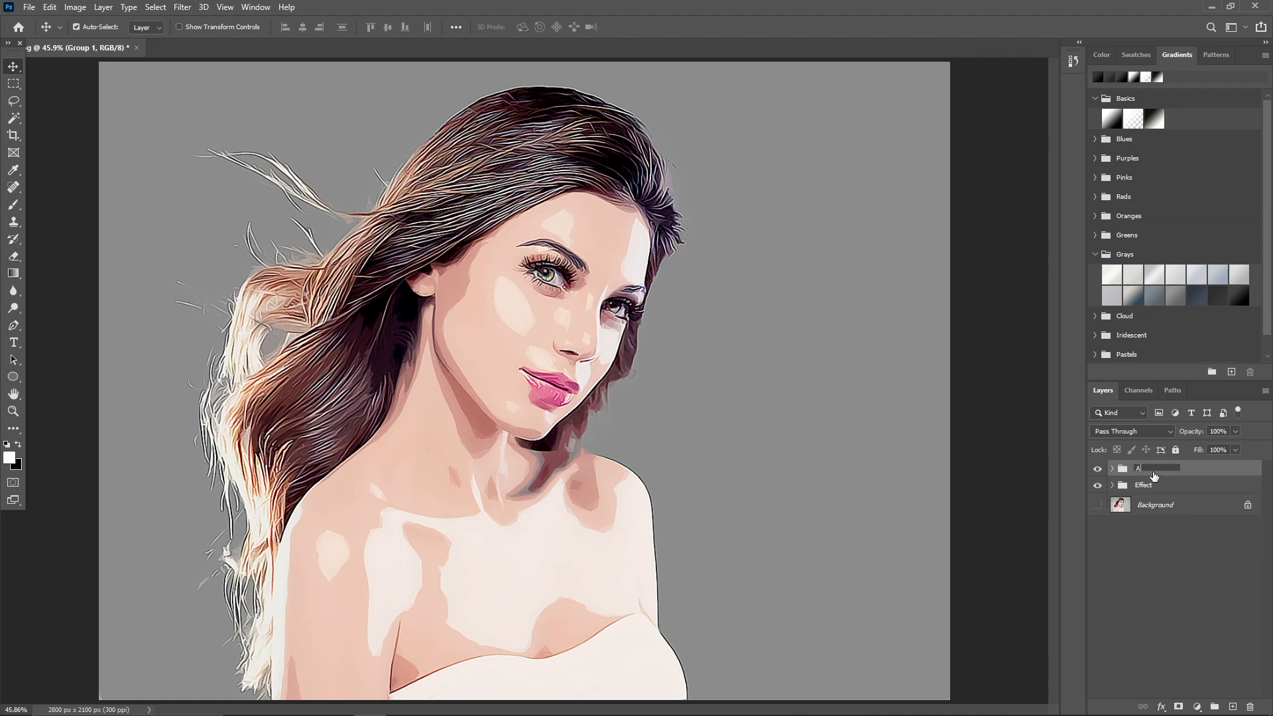
text(djustments)
click(1186, 581)
Make the Background layer visible and compare the original photo with the result by switching the Effect and Adjustments groups' visibility.
alt+click(1098, 506)
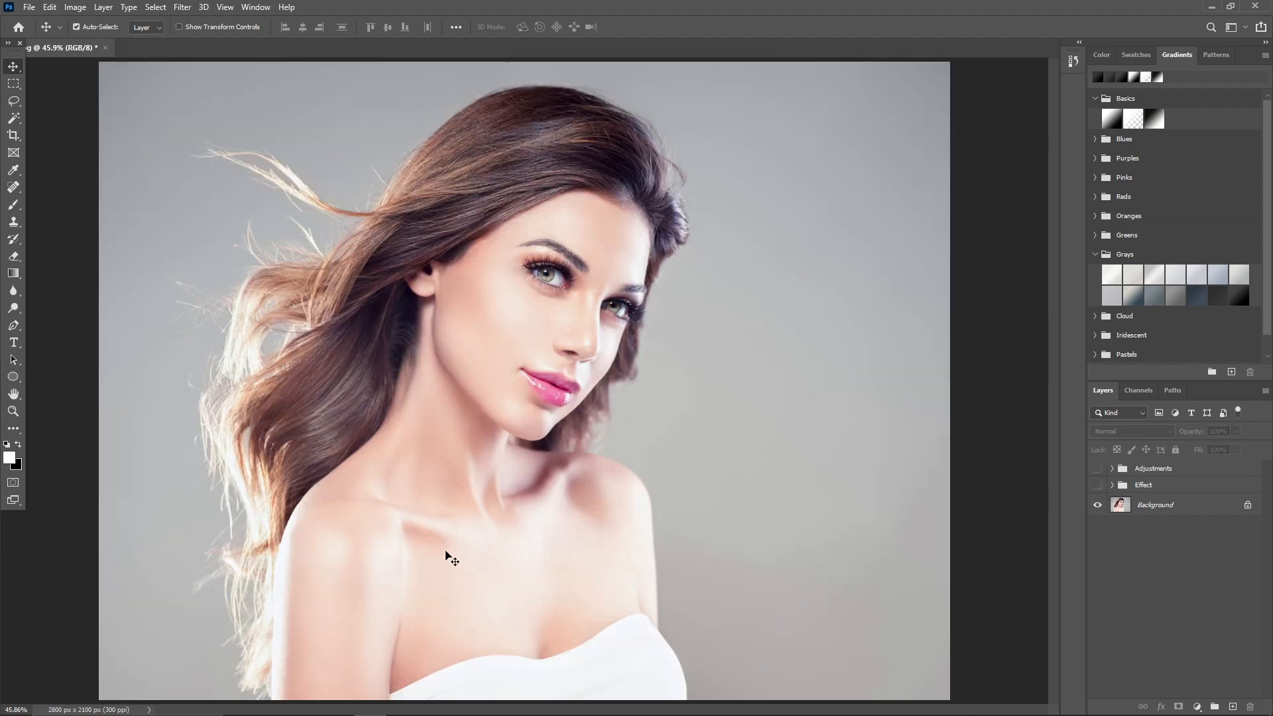
click(1098, 485)
click(1099, 470)
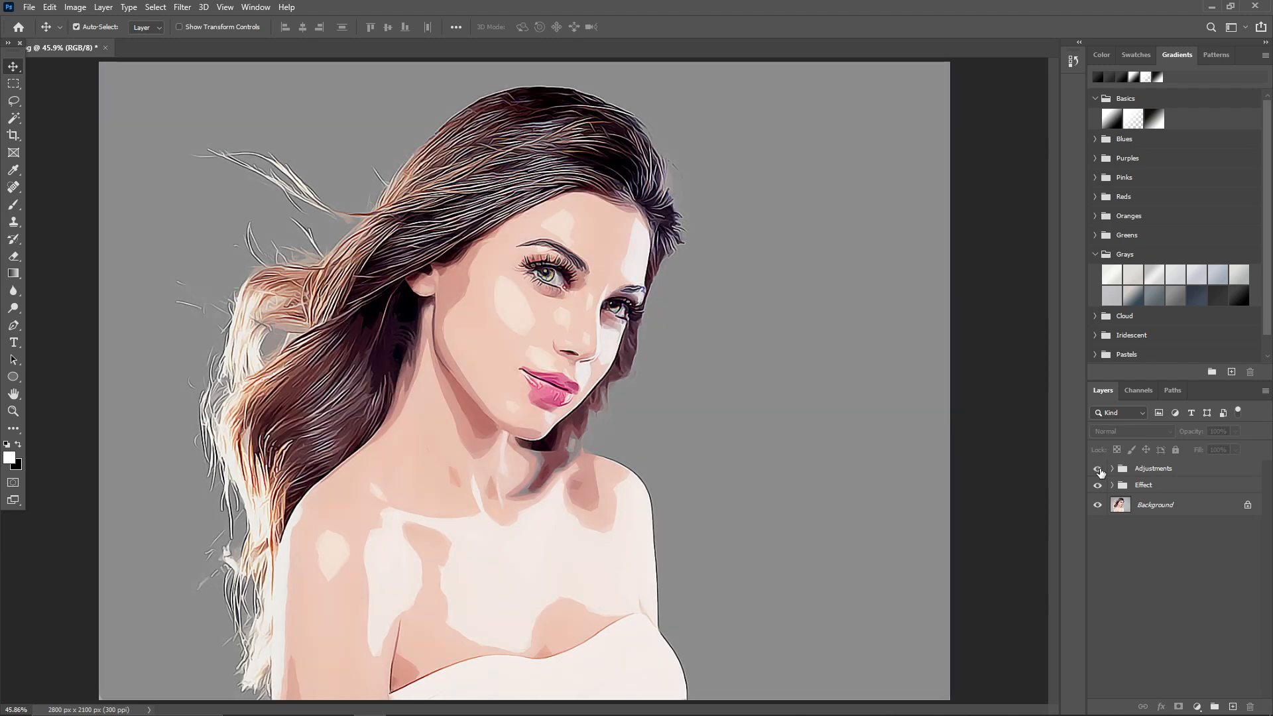